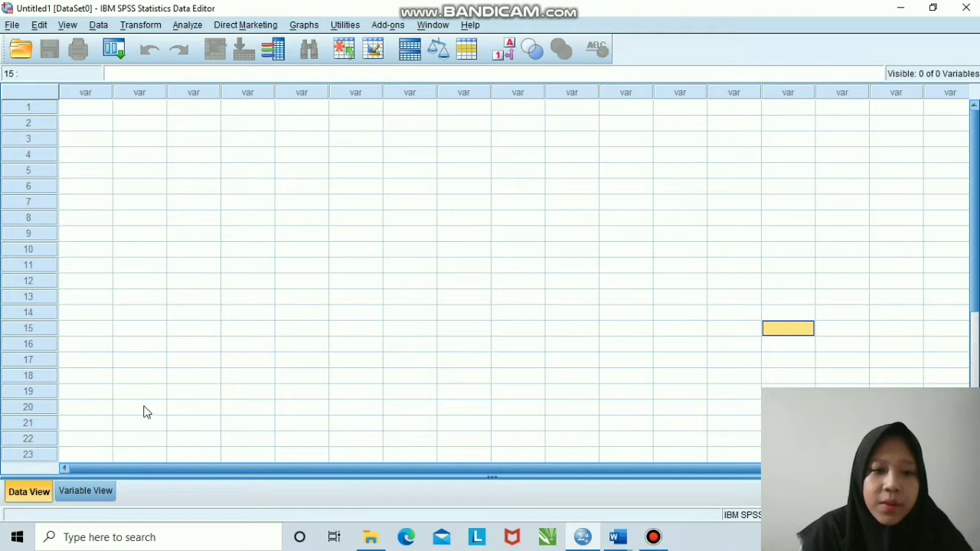
Start a Descriptives analysis and add the lokal and impor variables to it
left_click(85, 493)
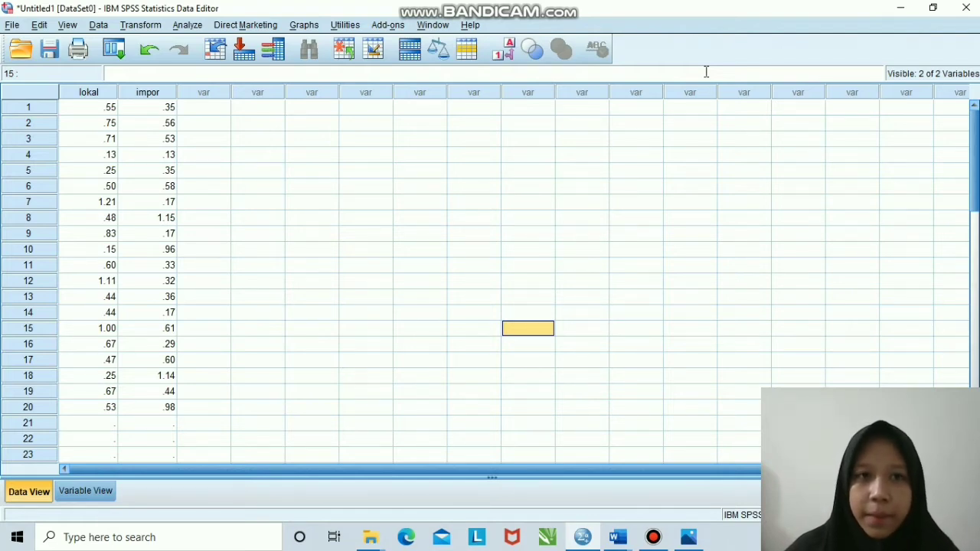
left_click(187, 25)
mouse_move(218, 63)
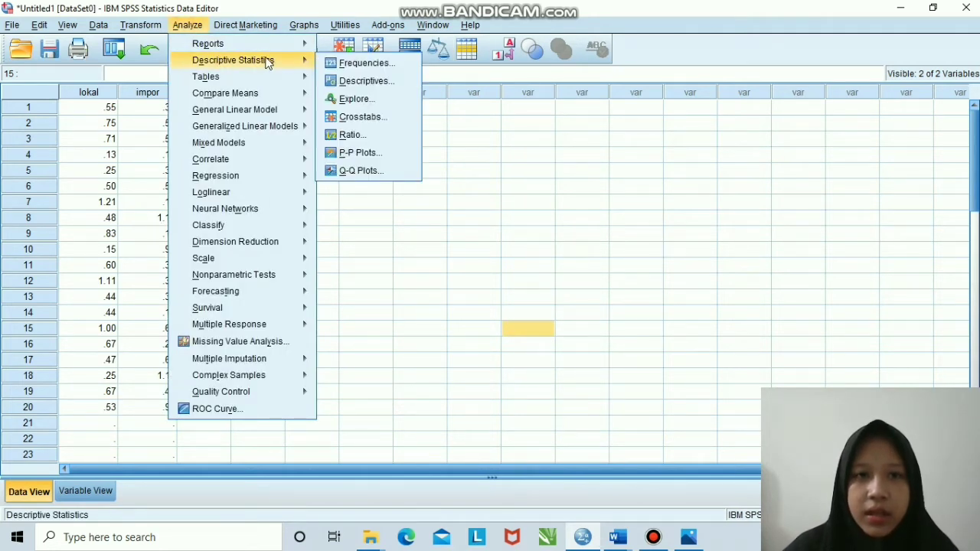
left_click(342, 82)
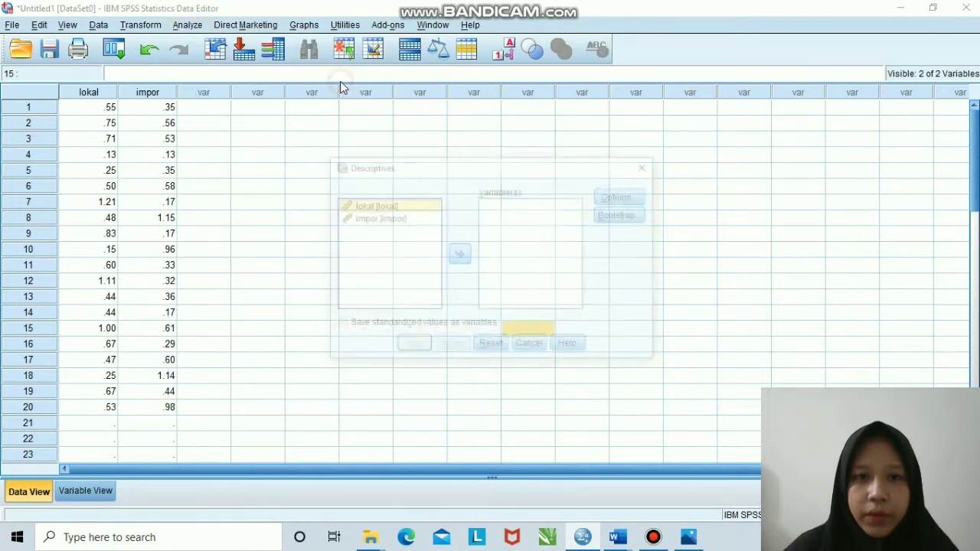
left_click(460, 256)
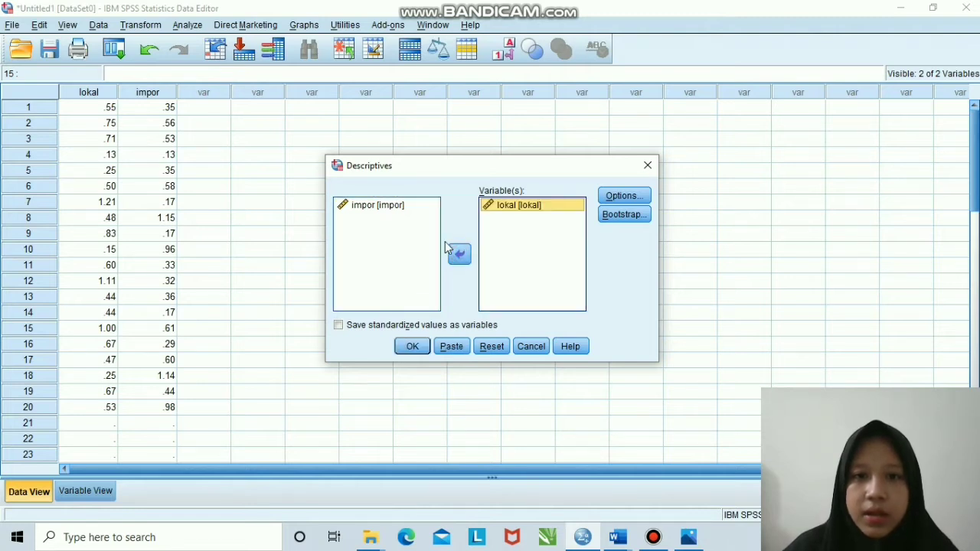
left_click(404, 209)
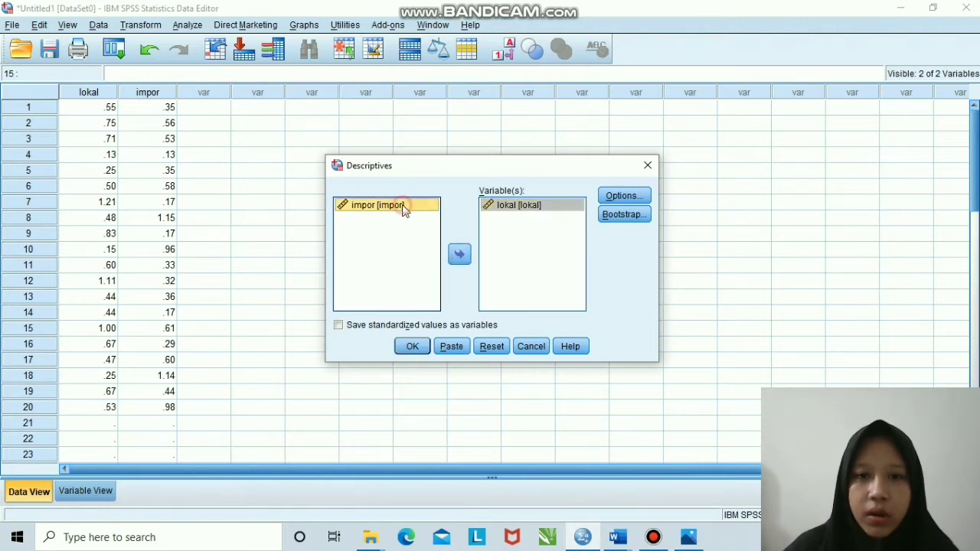
left_click(459, 260)
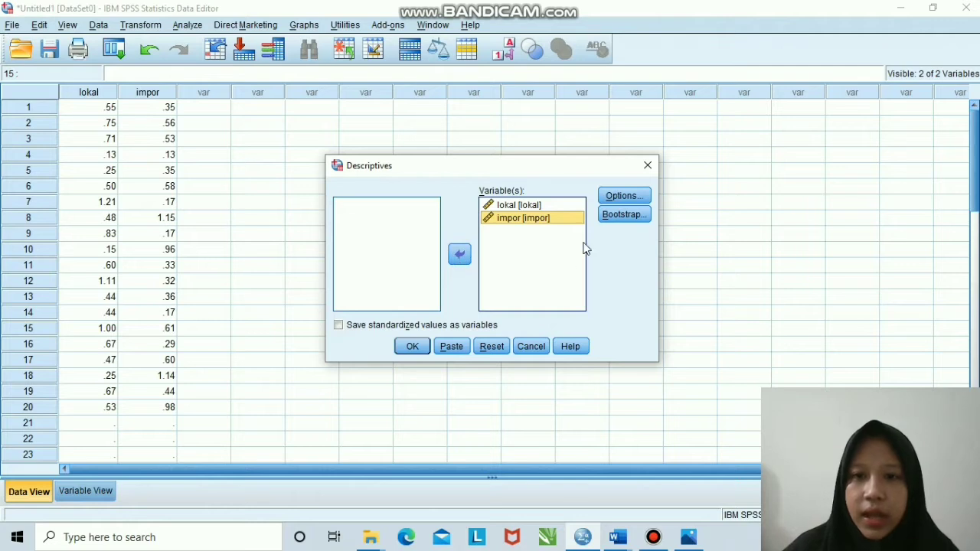
Exclude standard deviation, minimum and maximum, leaving only the mean in variable-list order, and run the descriptives
left_click(611, 199)
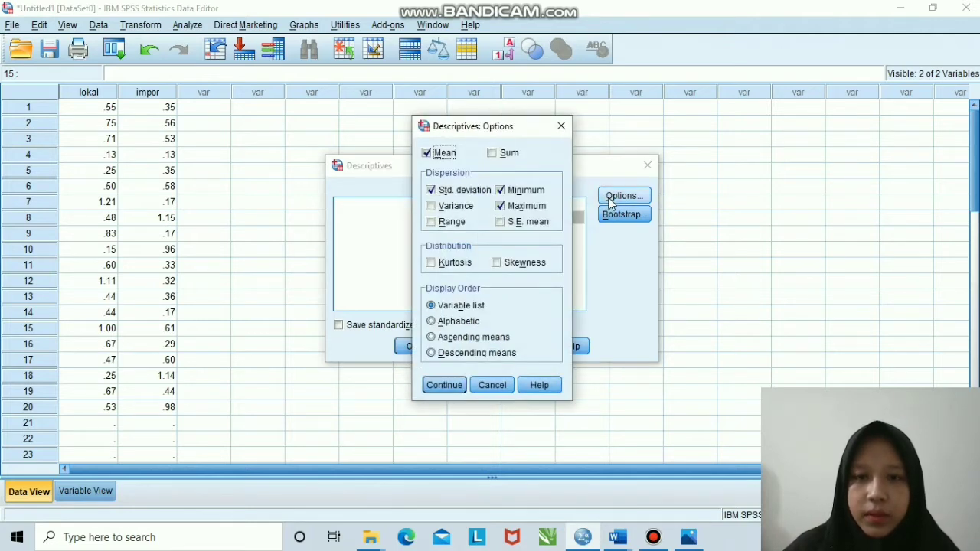
left_click(431, 190)
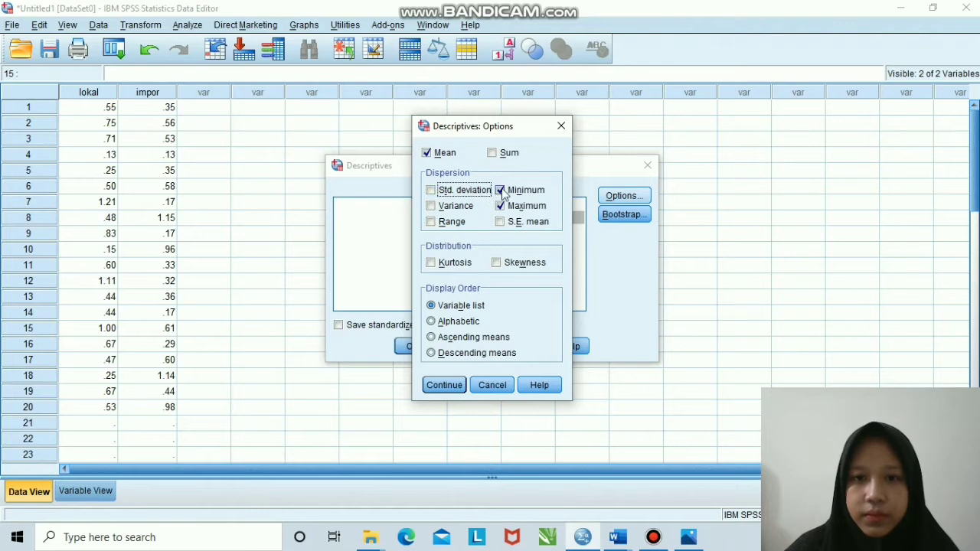
left_click(501, 190)
left_click(500, 206)
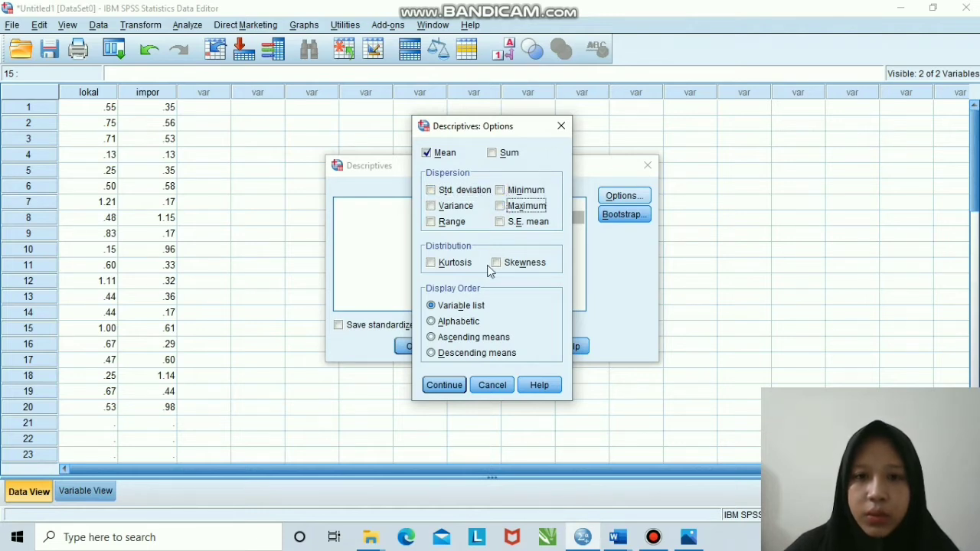
left_click(432, 308)
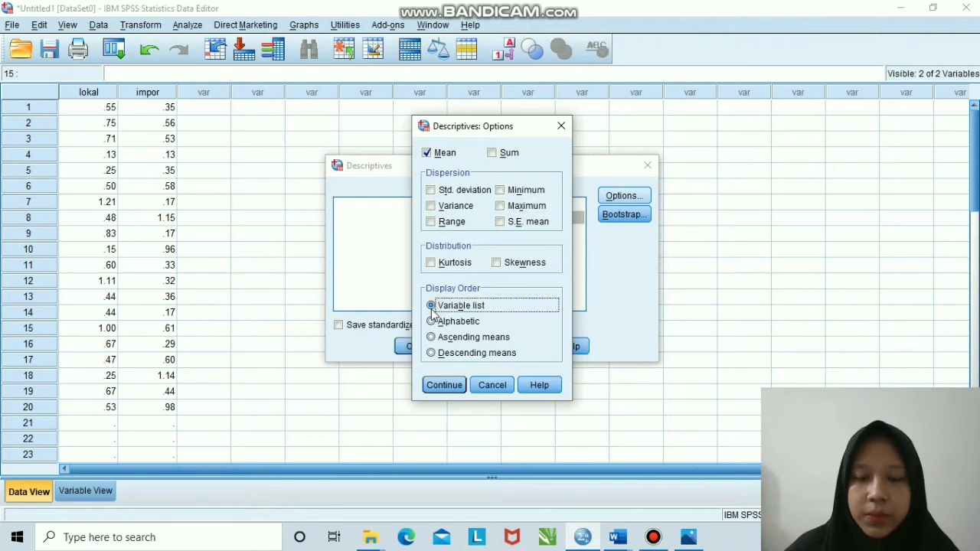
left_click(445, 386)
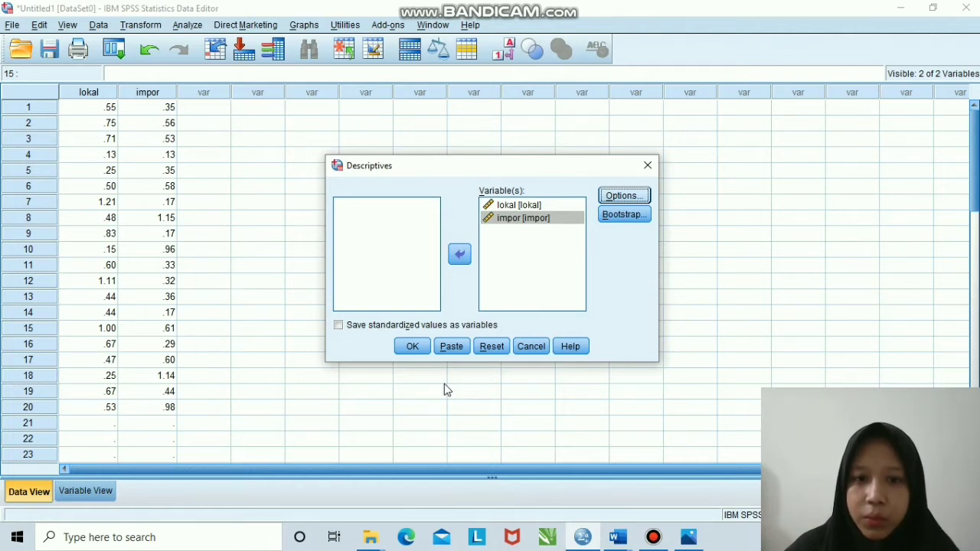
left_click(412, 349)
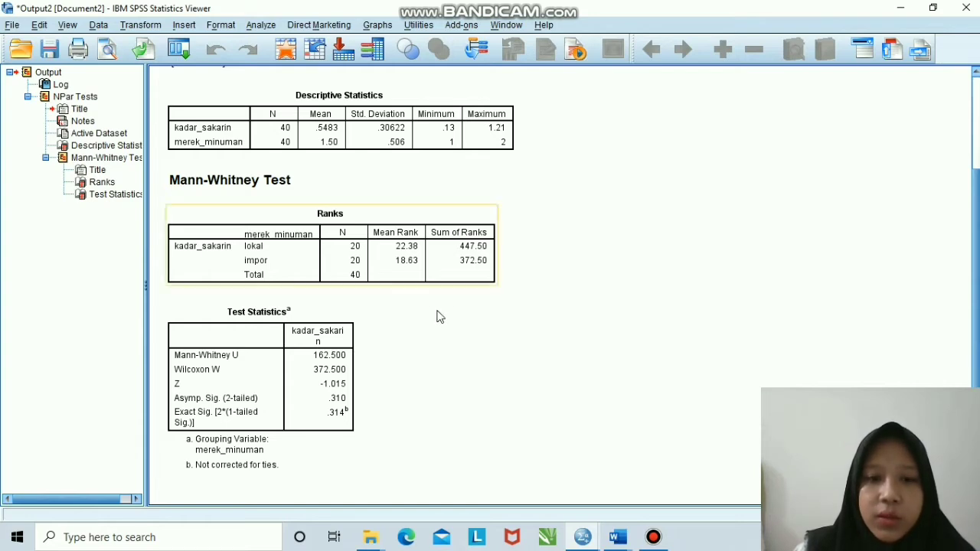
Examine the Mann-Whitney test statistics and the descriptive statistics in the output
left_click(341, 364)
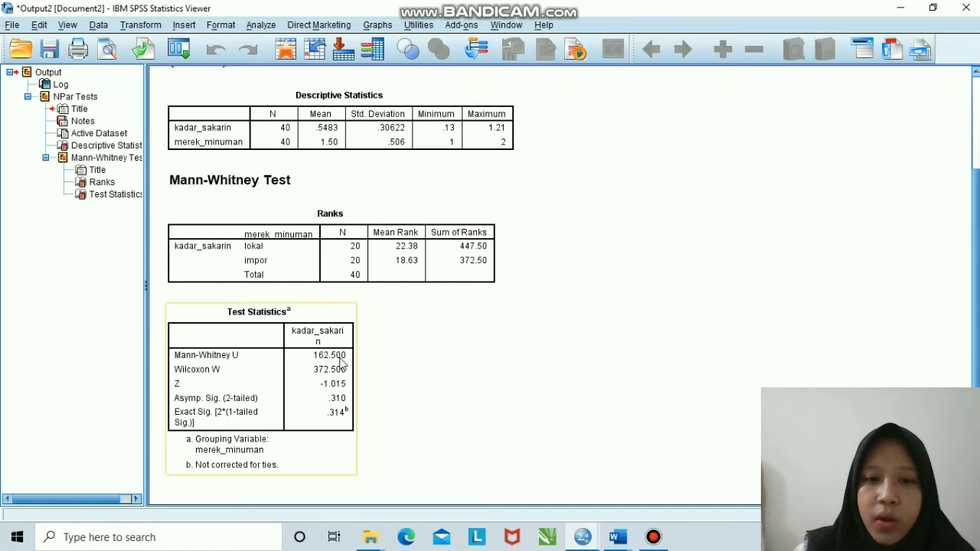
left_click(370, 366)
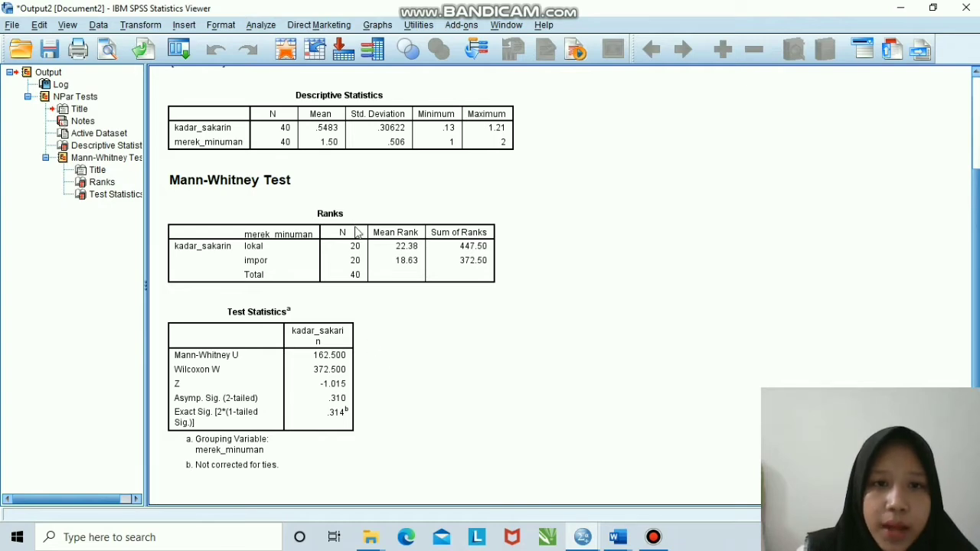
left_click(333, 146)
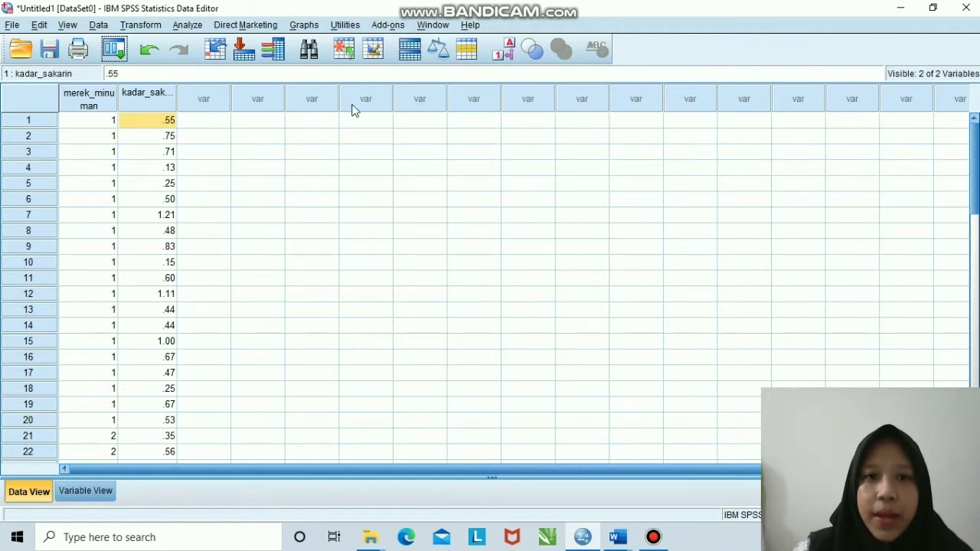
Start a legacy two-independent-samples nonparametric test with merek_minuman as grouping variable and kadar_sakarin as test variable
left_click(188, 26)
mouse_move(250, 279)
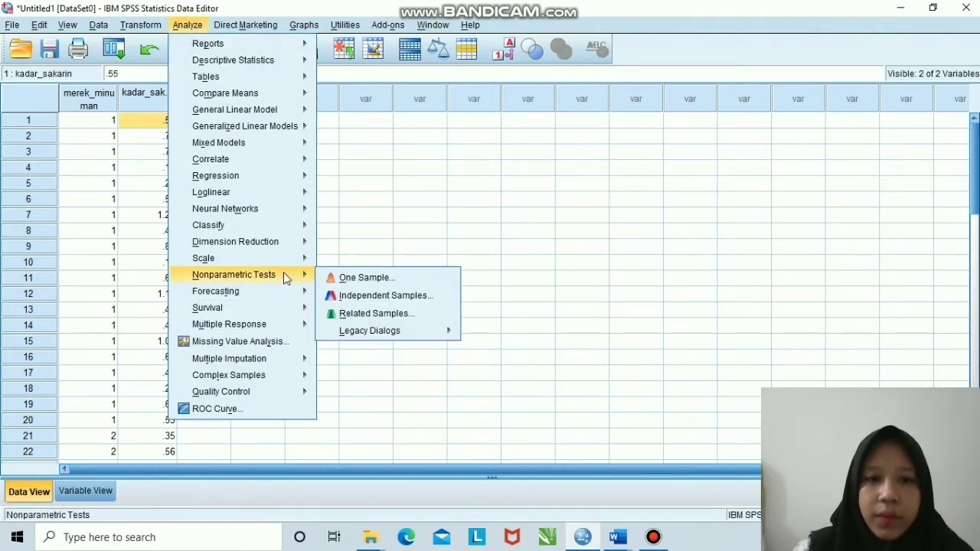
mouse_move(355, 337)
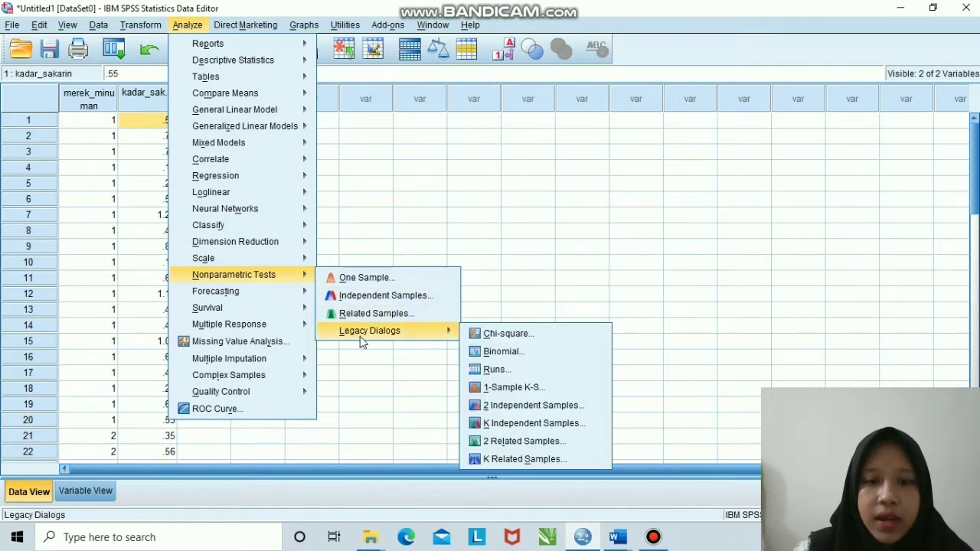
left_click(482, 409)
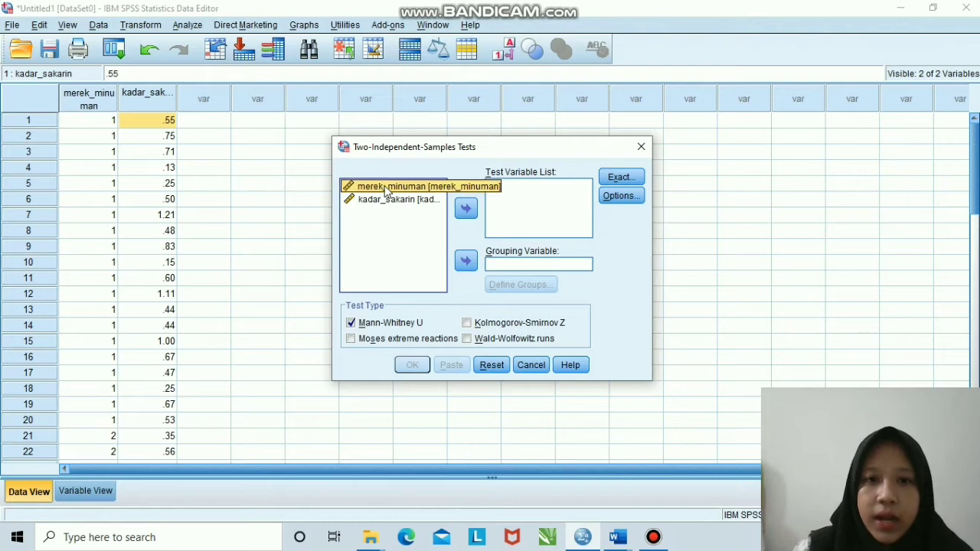
left_click(466, 262)
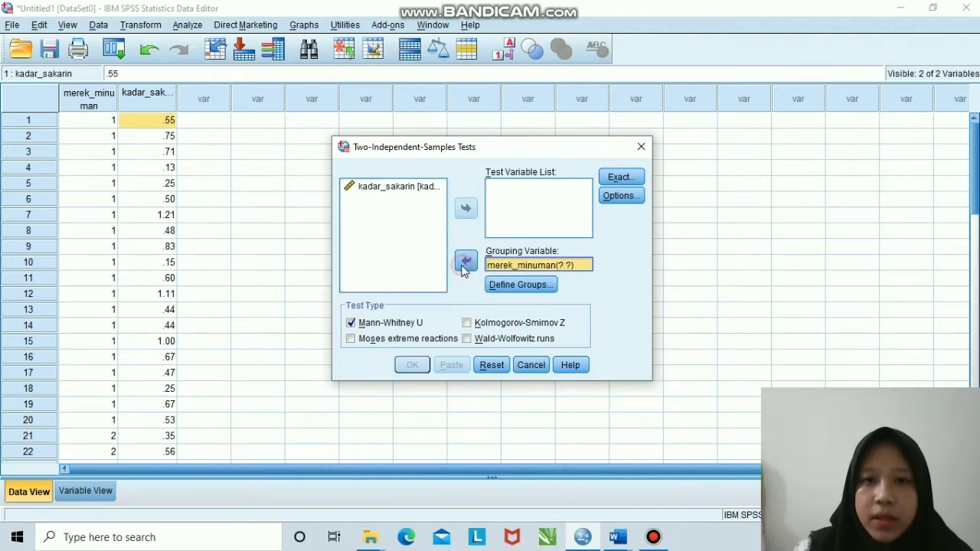
left_click(414, 193)
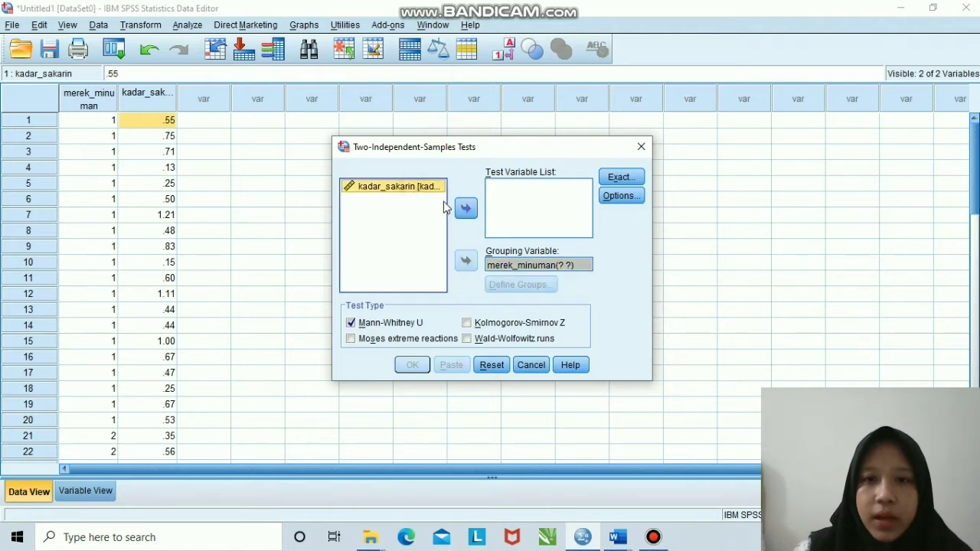
left_click(464, 209)
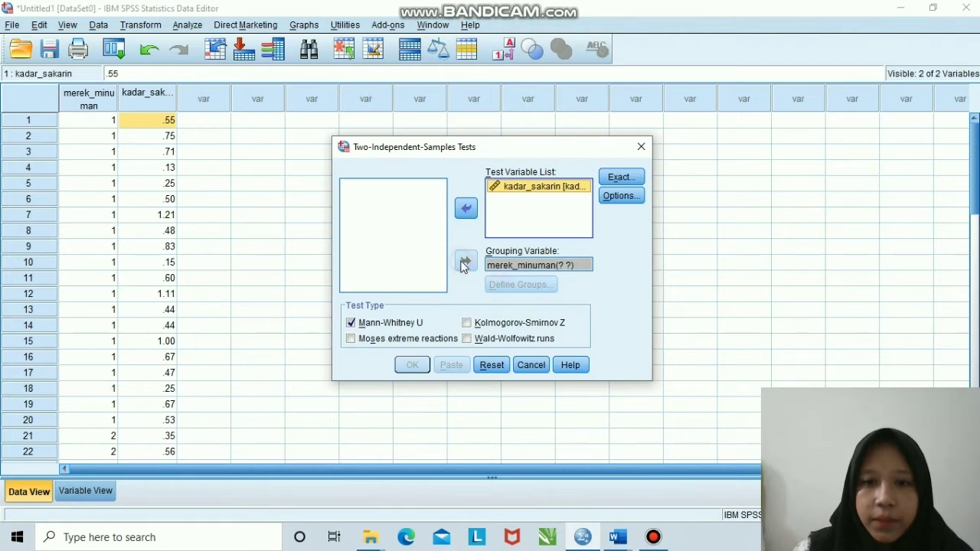
Define the groups of the merek_minuman grouping variable as 1 and 2
left_click(494, 265)
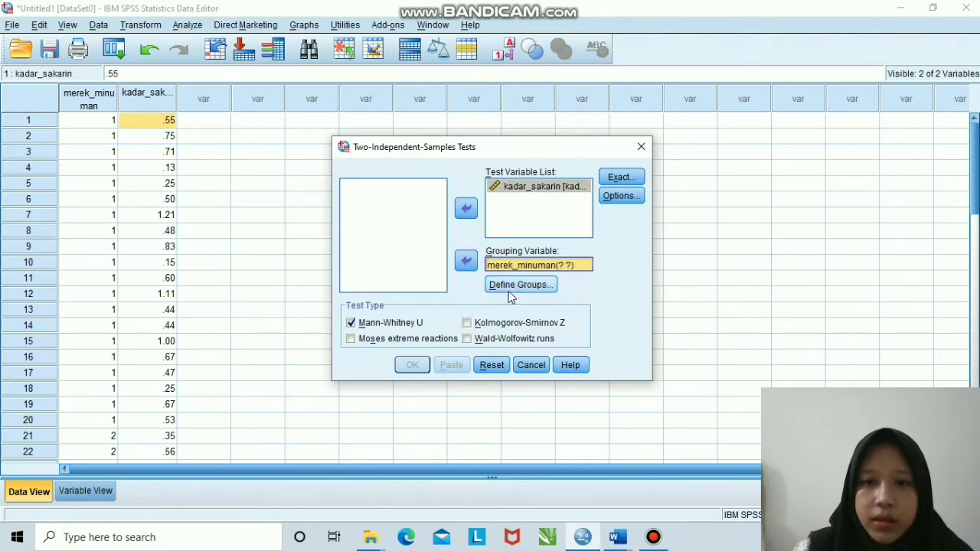
left_click(509, 291)
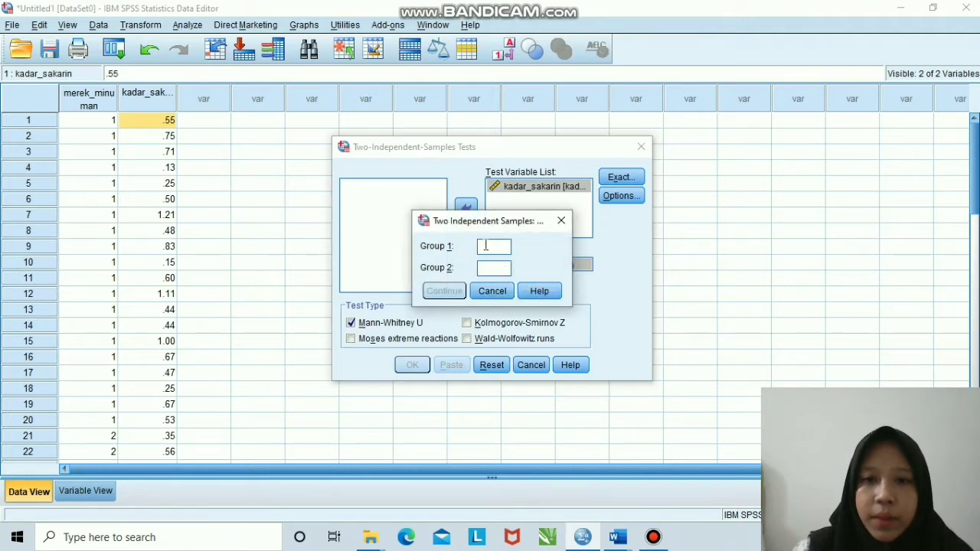
type("1")
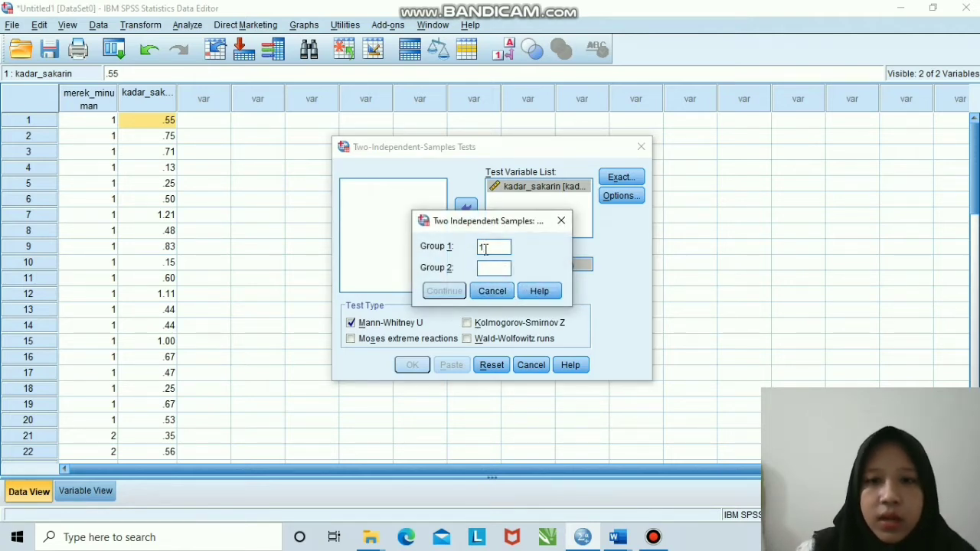
left_click(486, 267)
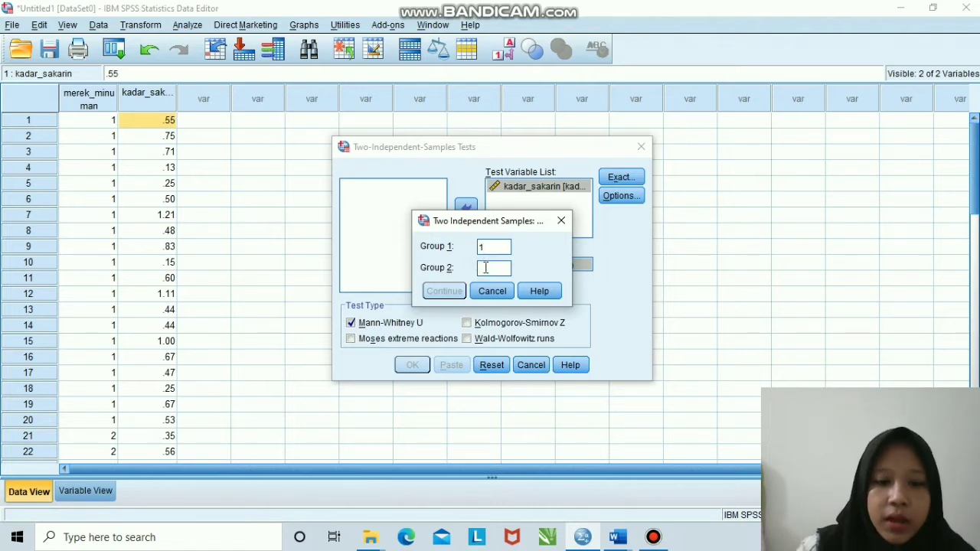
type("2")
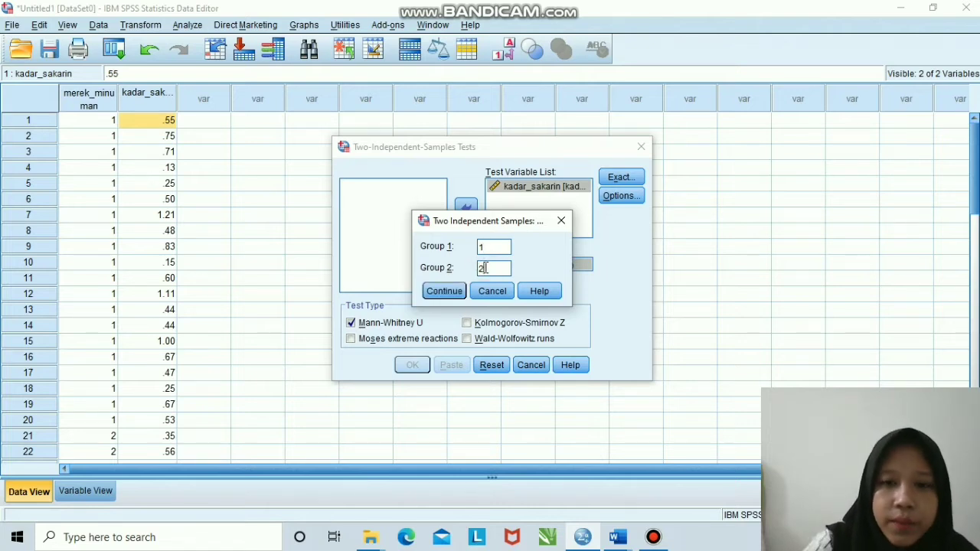
left_click(448, 291)
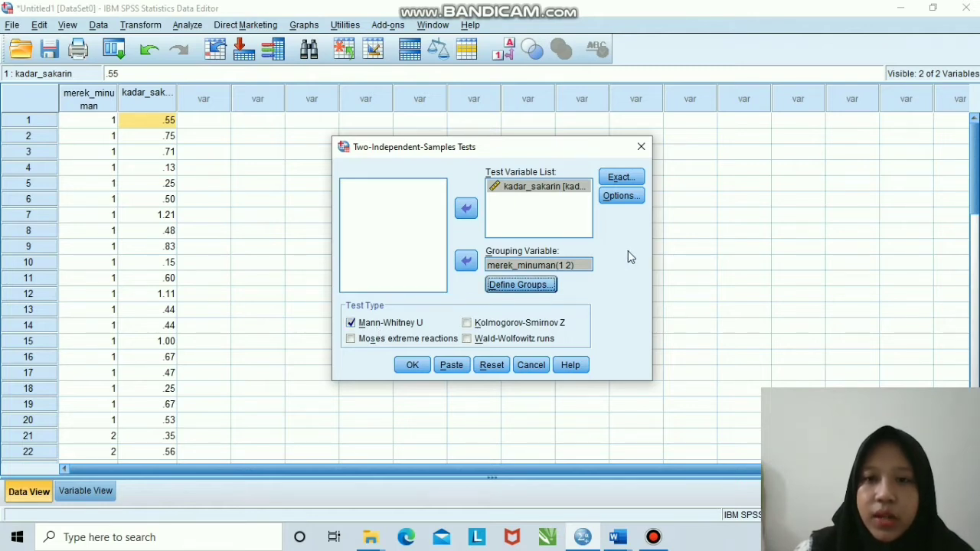
Include descriptive statistics in the test options and run the Mann-Whitney U test
left_click(621, 196)
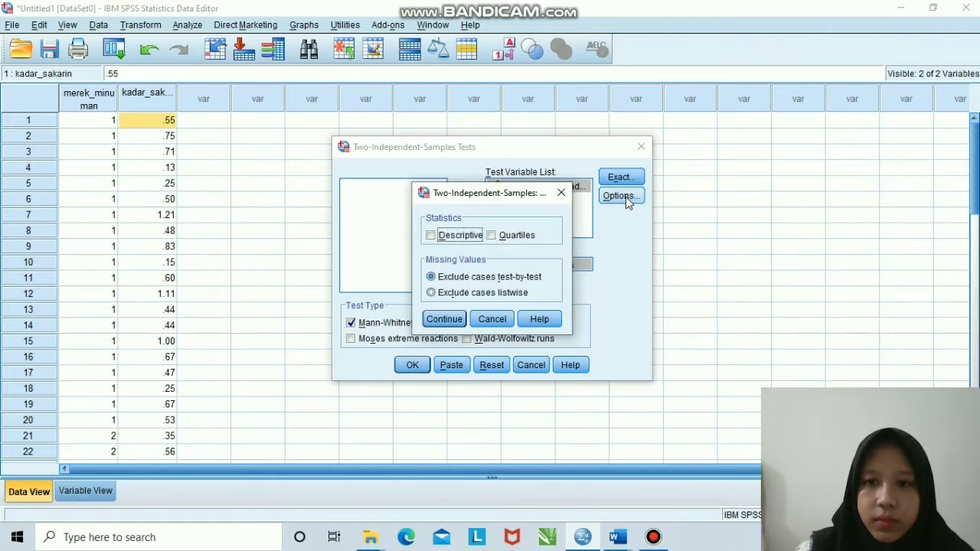
left_click(430, 236)
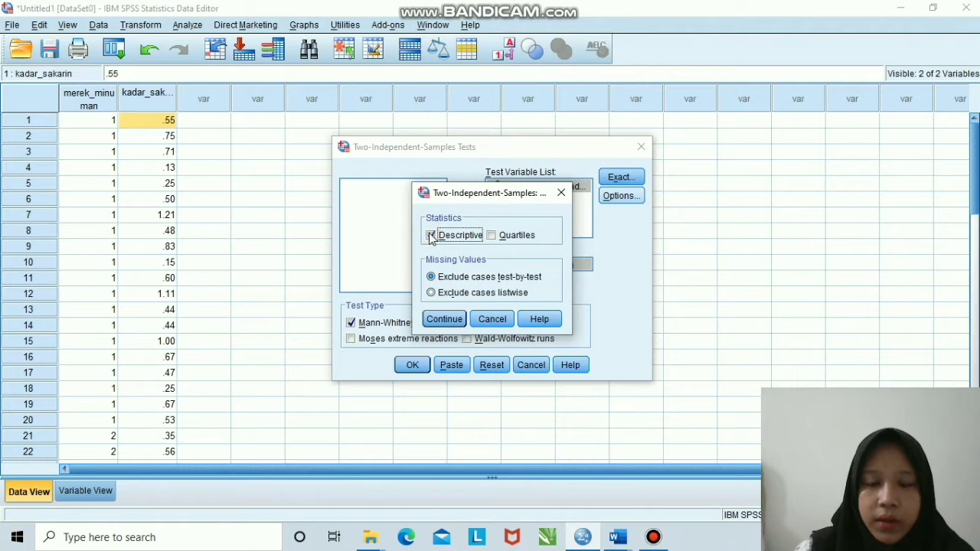
left_click(450, 319)
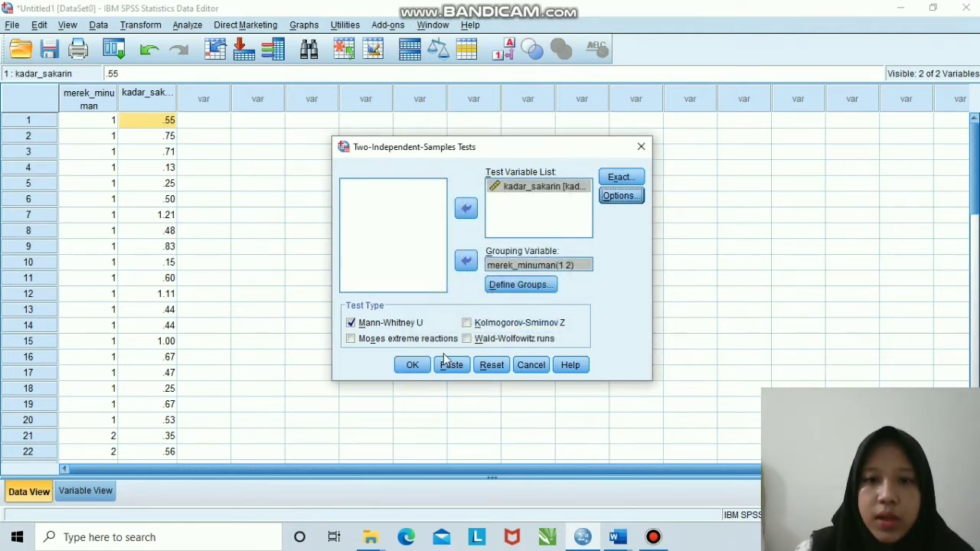
left_click(411, 365)
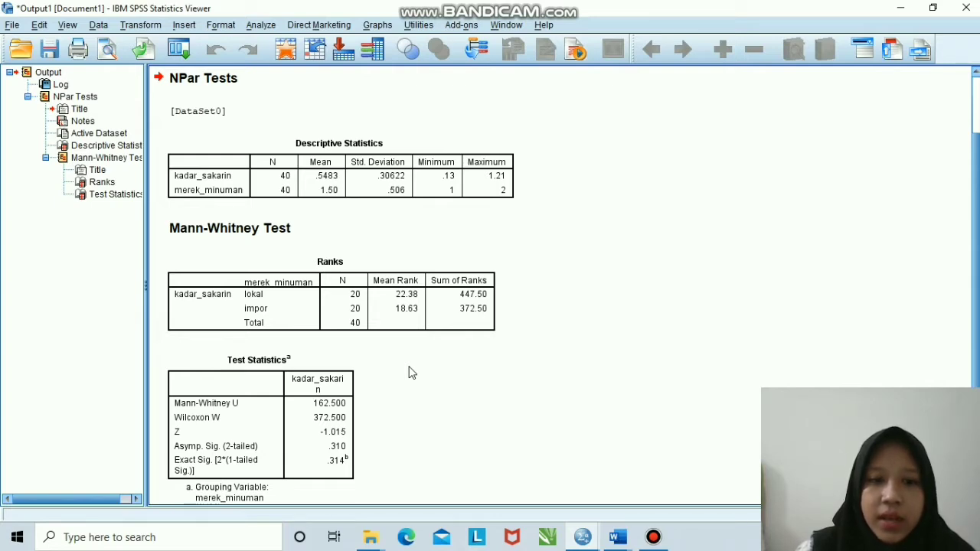
Review the test statistics table for kadar_sakarin in the new Mann-Whitney output
left_click(331, 413)
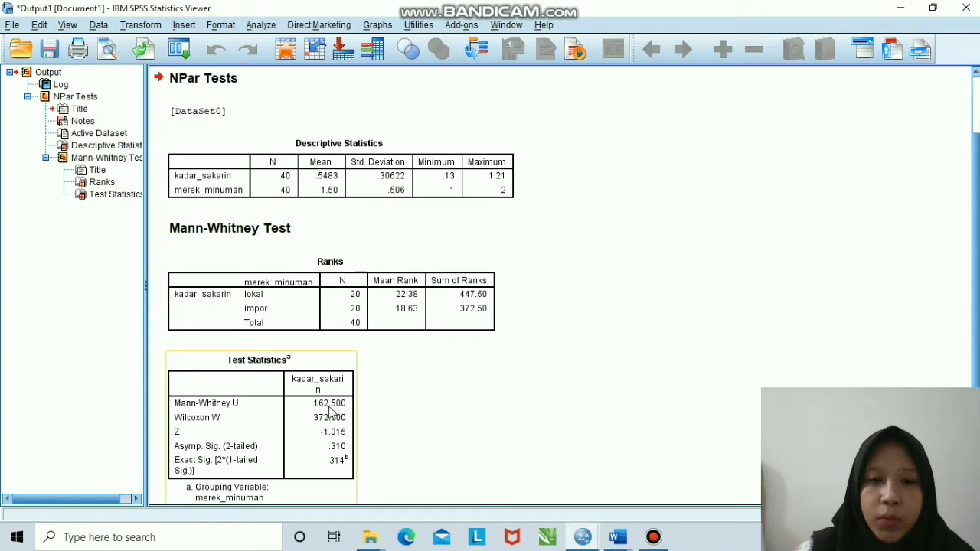
left_click(385, 422)
scroll(388, 423, "down", 2)
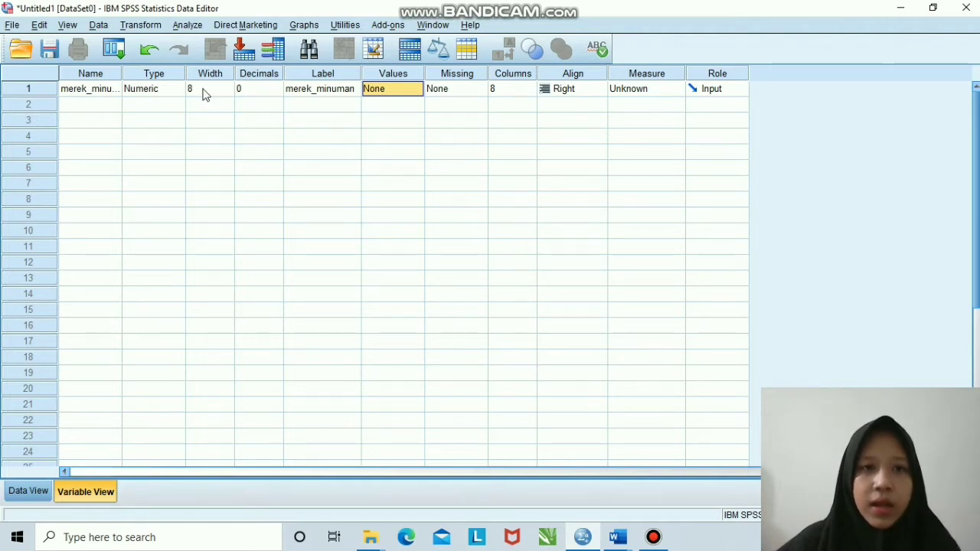
Add a value label to the merek_minuman variable that defines 1 as lokal
left_click(249, 90)
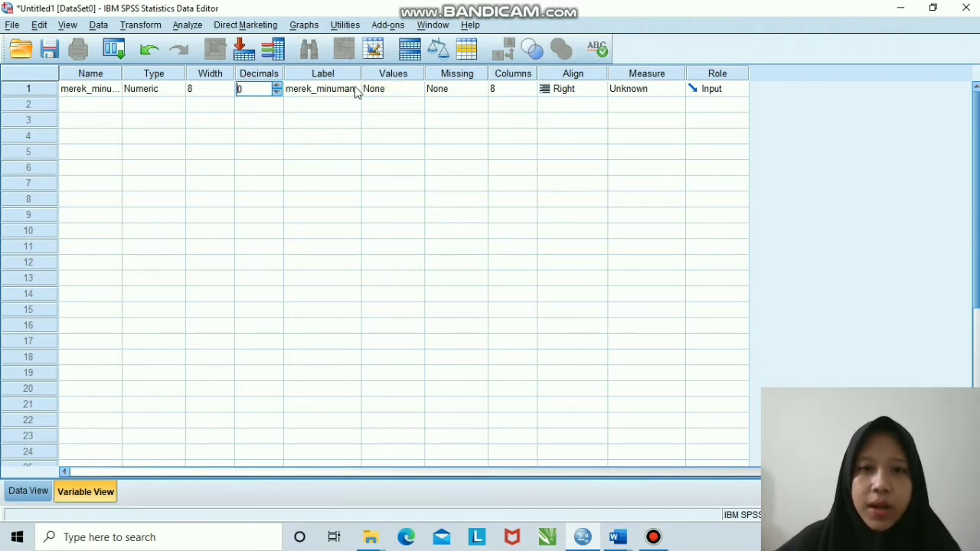
left_click(383, 89)
left_click(416, 91)
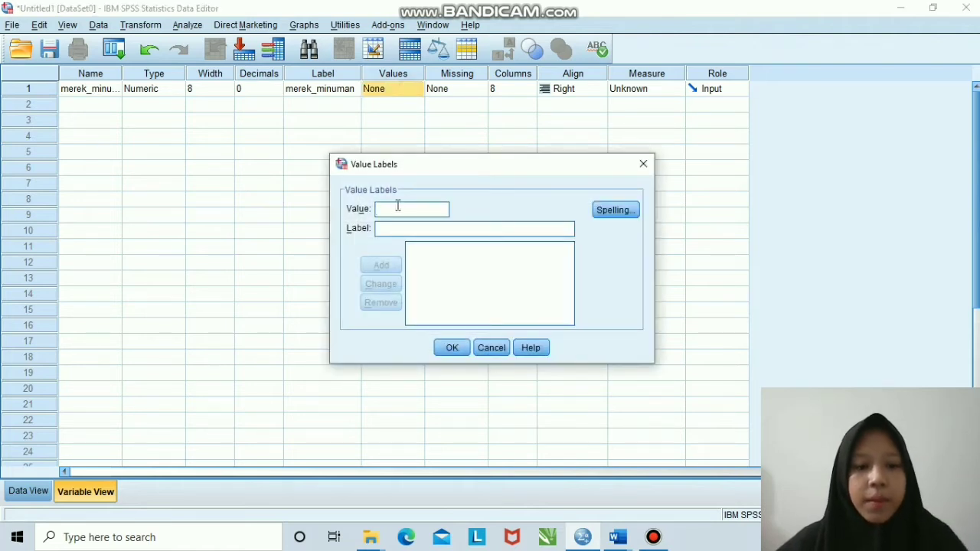
type("1")
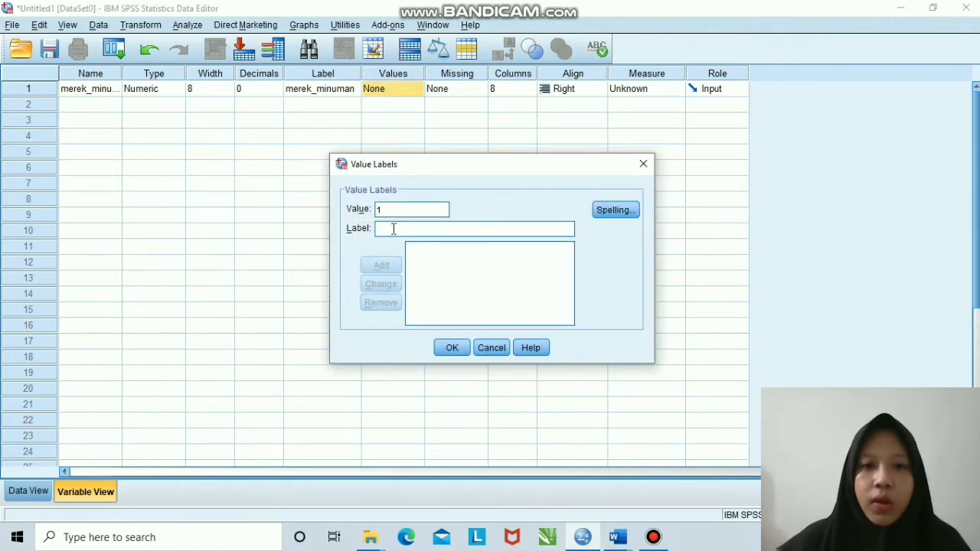
left_click(393, 229)
type("lokal")
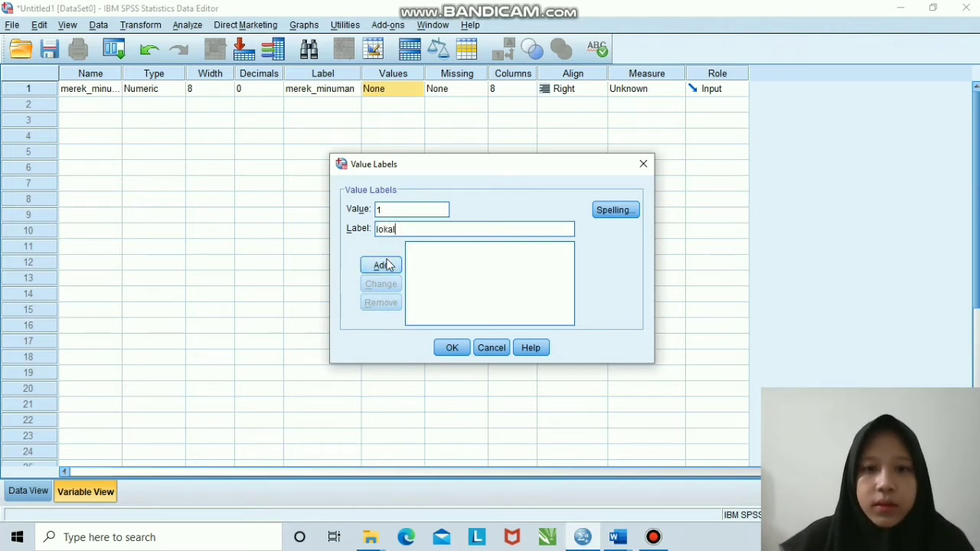
left_click(381, 264)
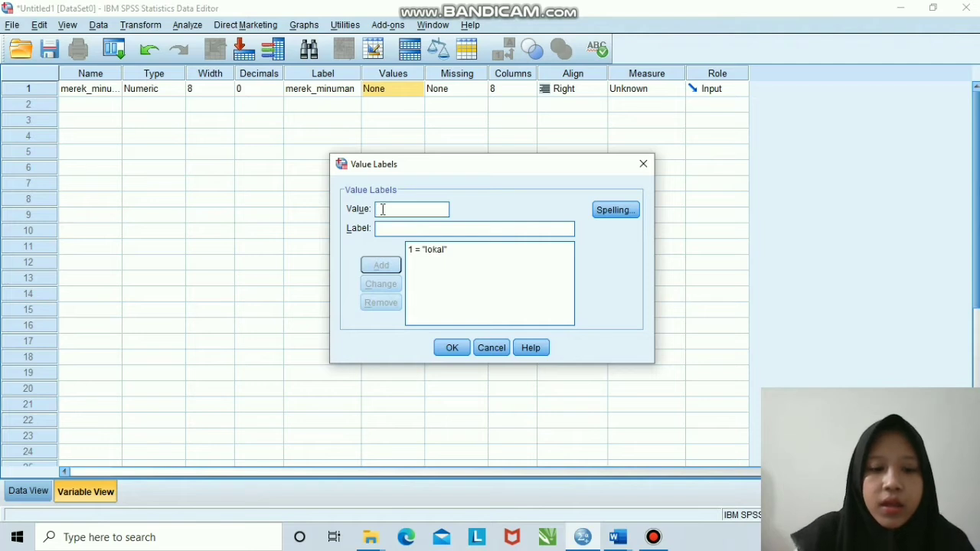
Add the value label 2 as impor for merek_minuman, apply the labels, and set the variable's measure to Scale
type("2")
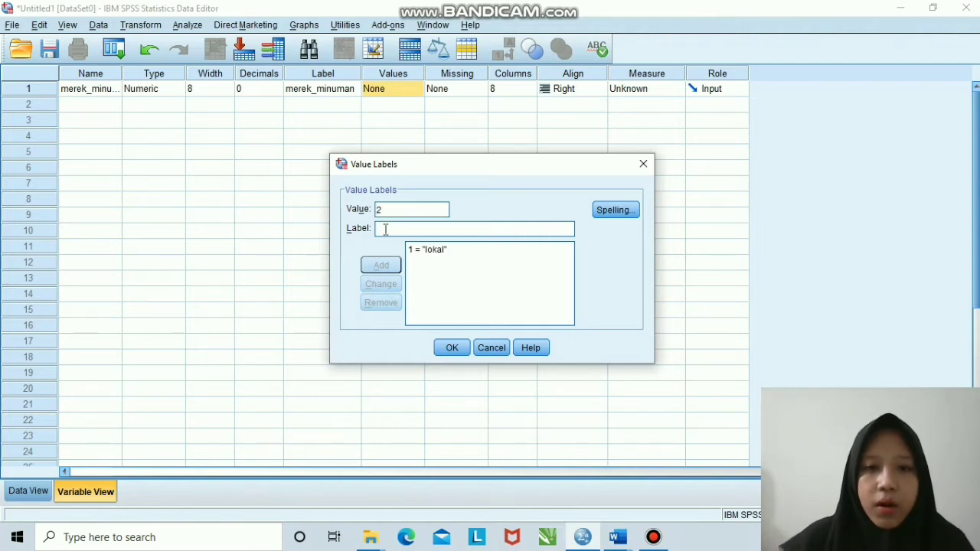
left_click(385, 229)
type("impor")
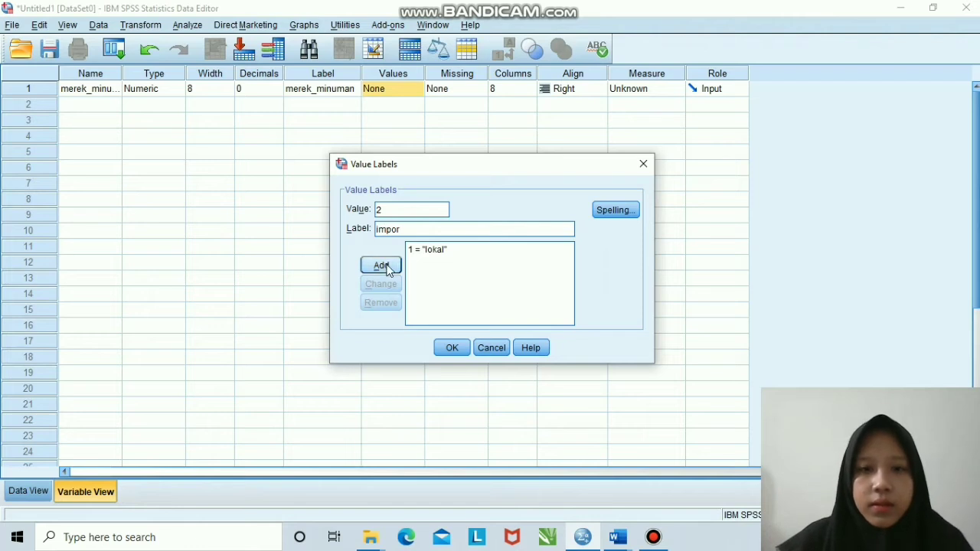
left_click(387, 267)
left_click(451, 348)
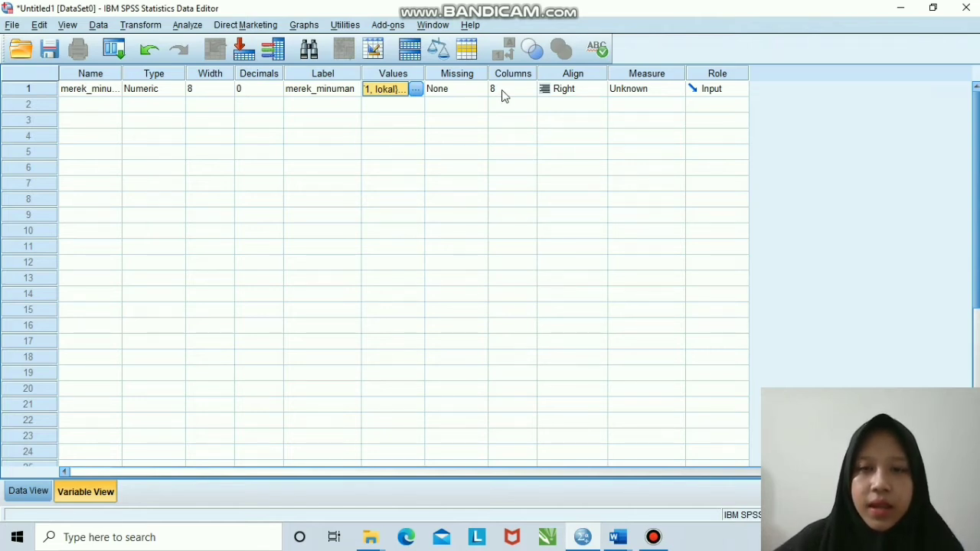
left_click(623, 92)
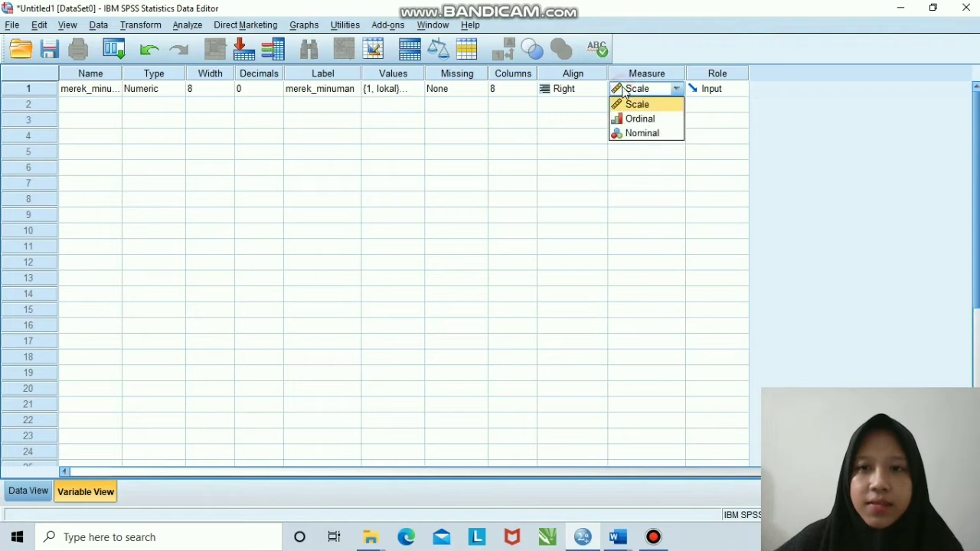
left_click(629, 105)
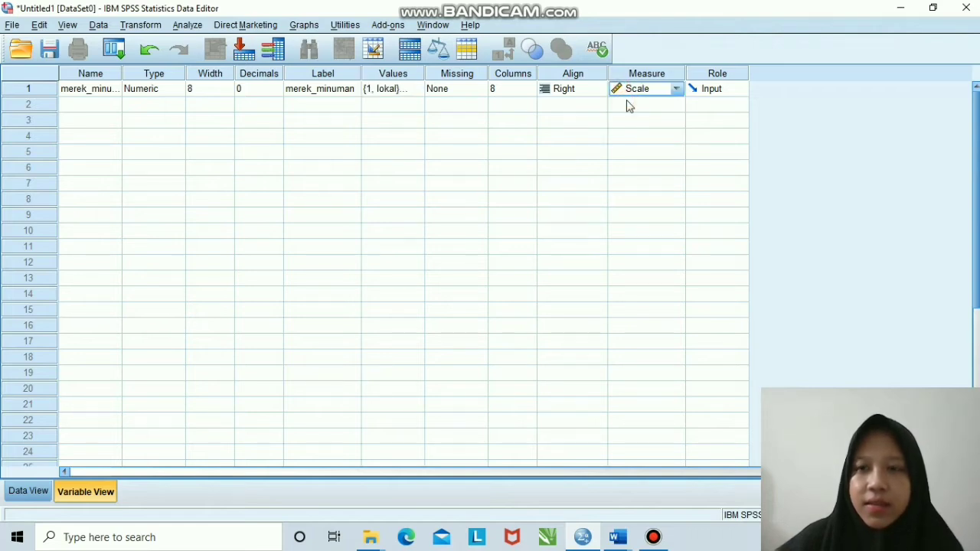
Create a second numeric variable named kadar_sakarin below merek_minuman
left_click(94, 110)
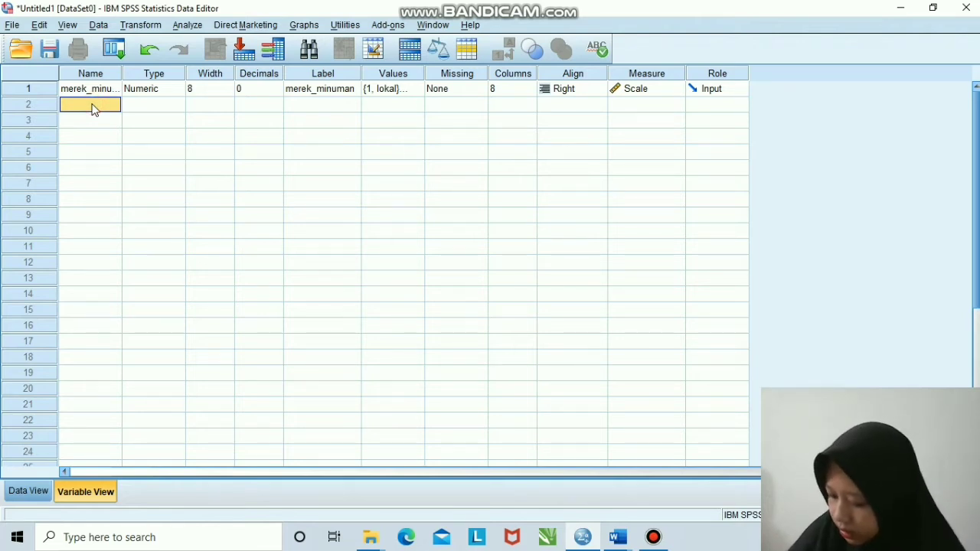
type("kadar")
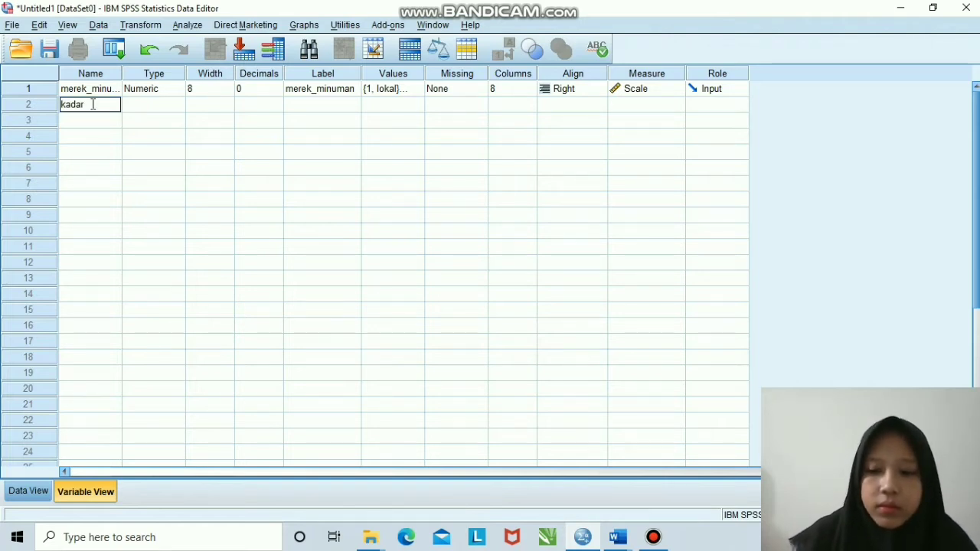
type("_sakar")
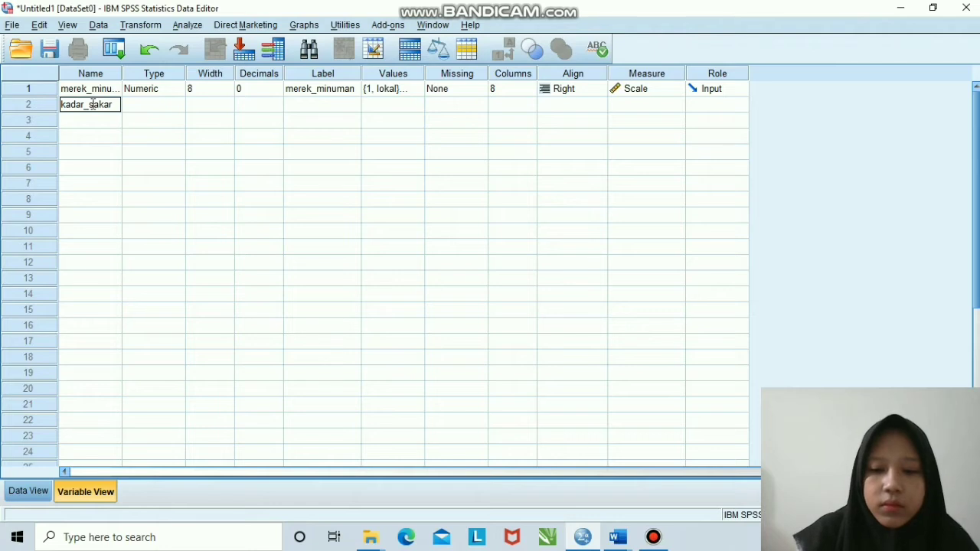
type("in")
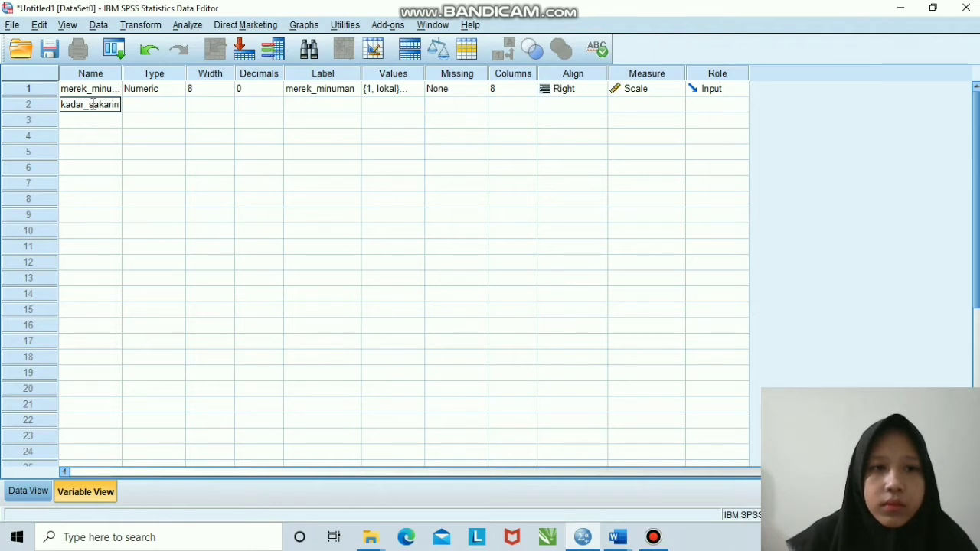
left_click(139, 107)
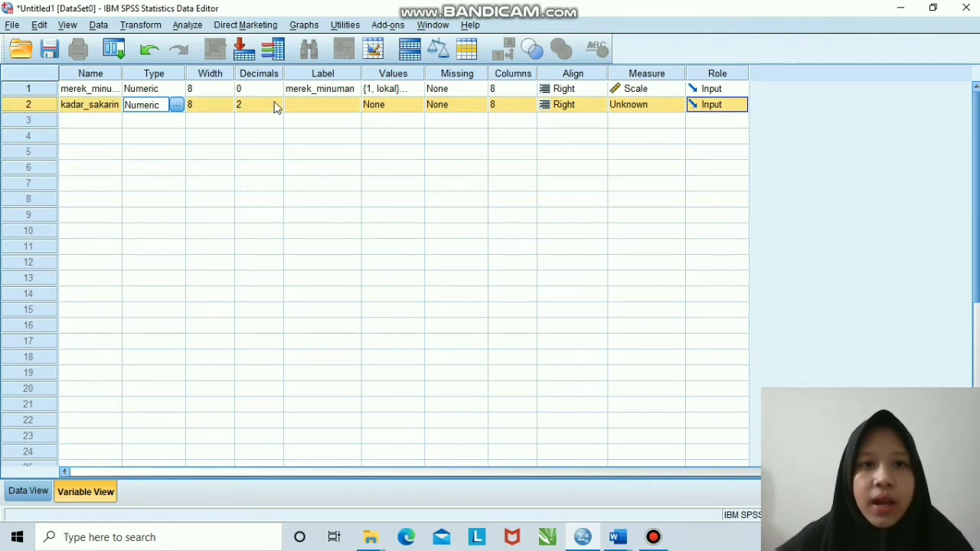
Label the second variable kadar_sakarin and set its measure to Scale
left_click(299, 106)
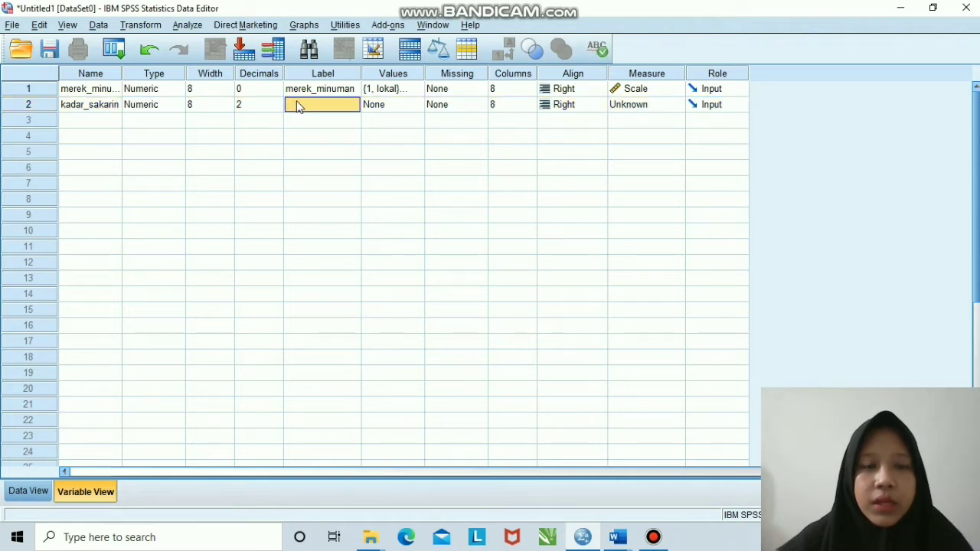
type("kadar")
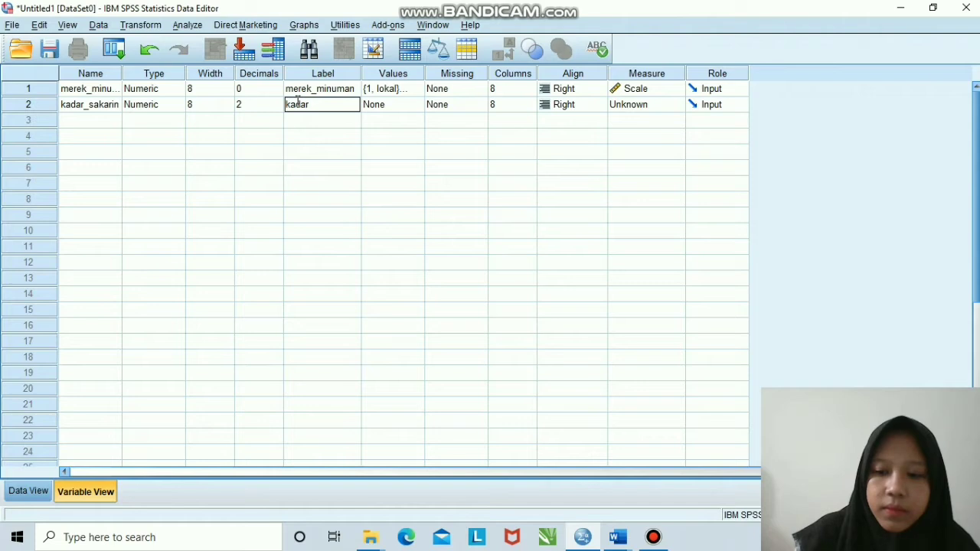
type("_sakar")
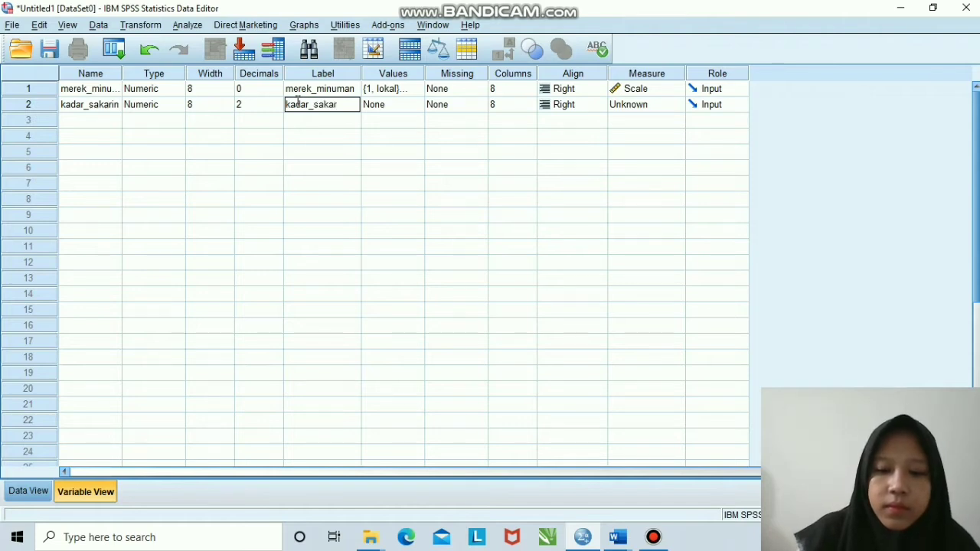
type("in")
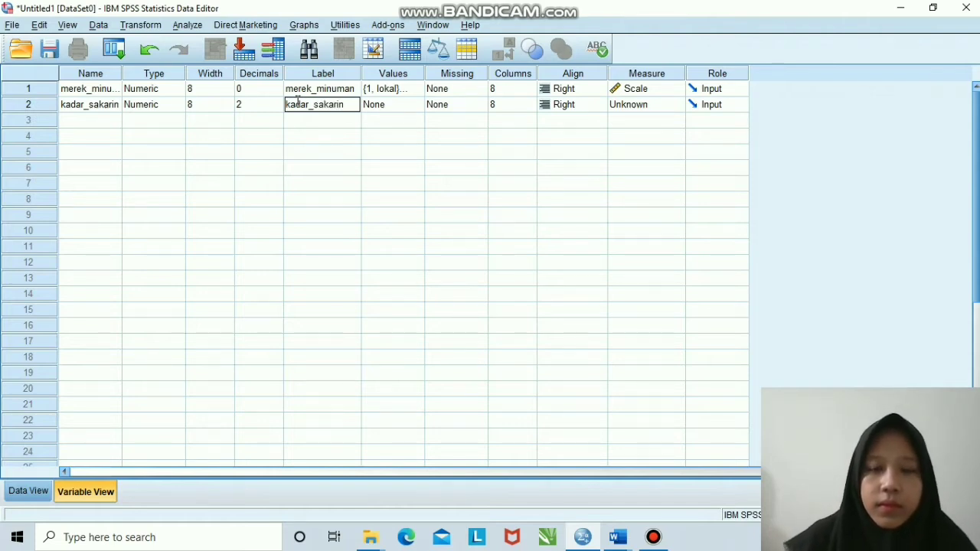
left_click(395, 105)
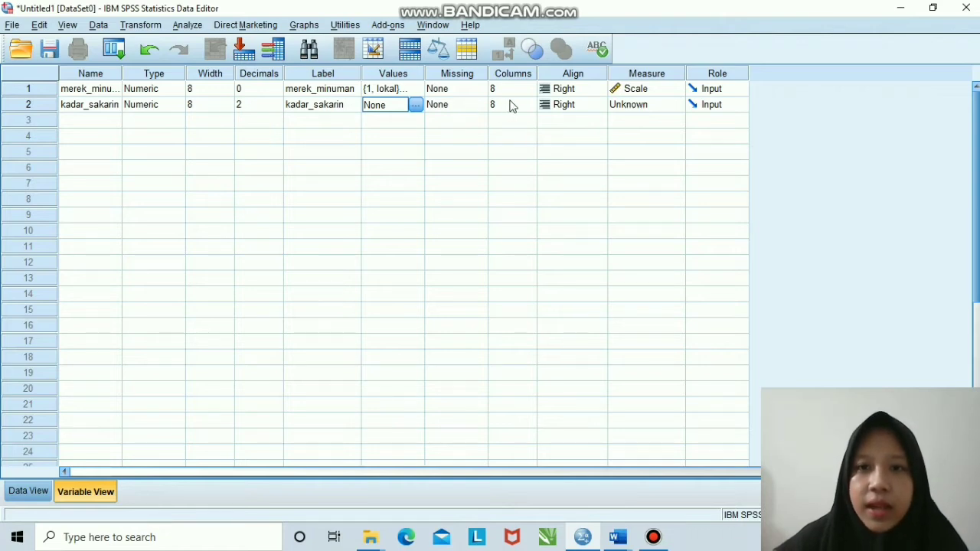
left_click(617, 105)
left_click(626, 120)
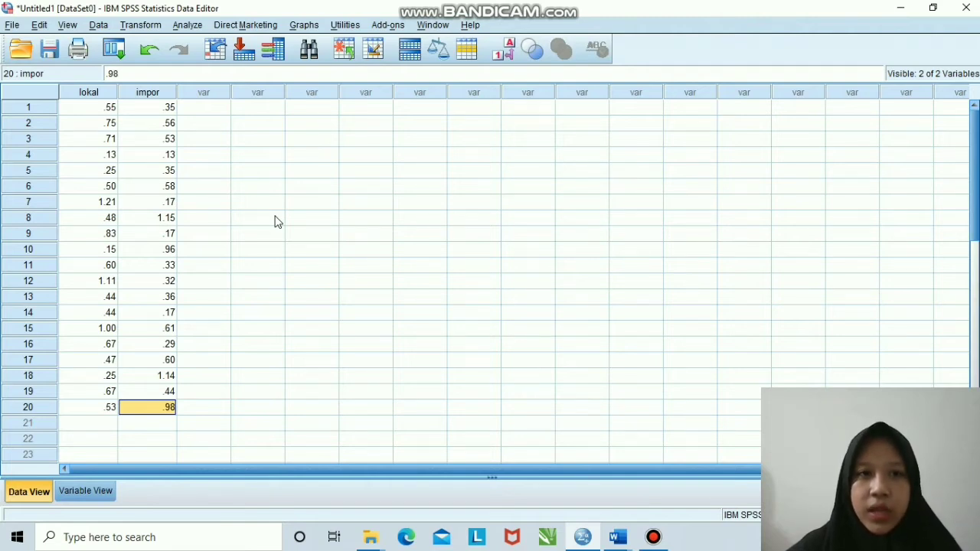
Start an Explore analysis with lokal and impor as the dependent variables
left_click(186, 29)
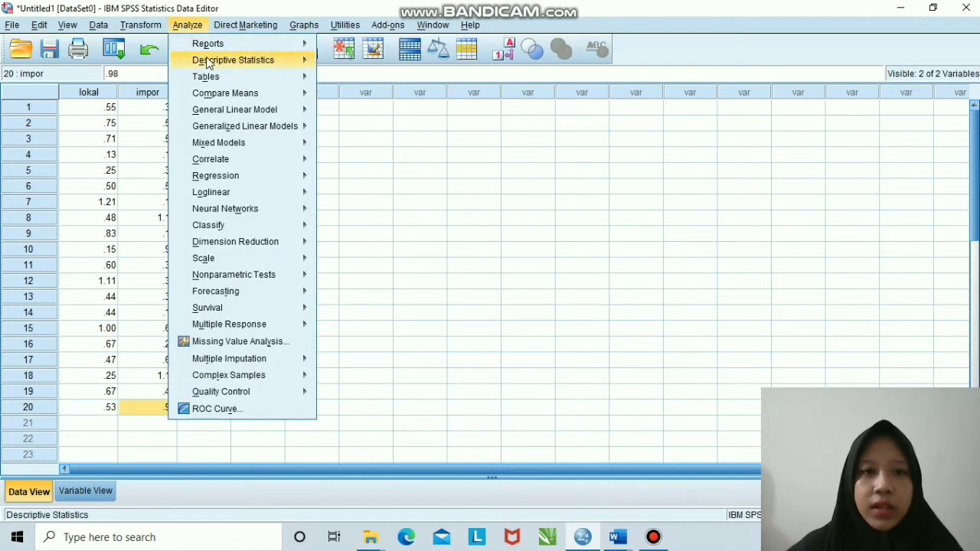
mouse_move(208, 61)
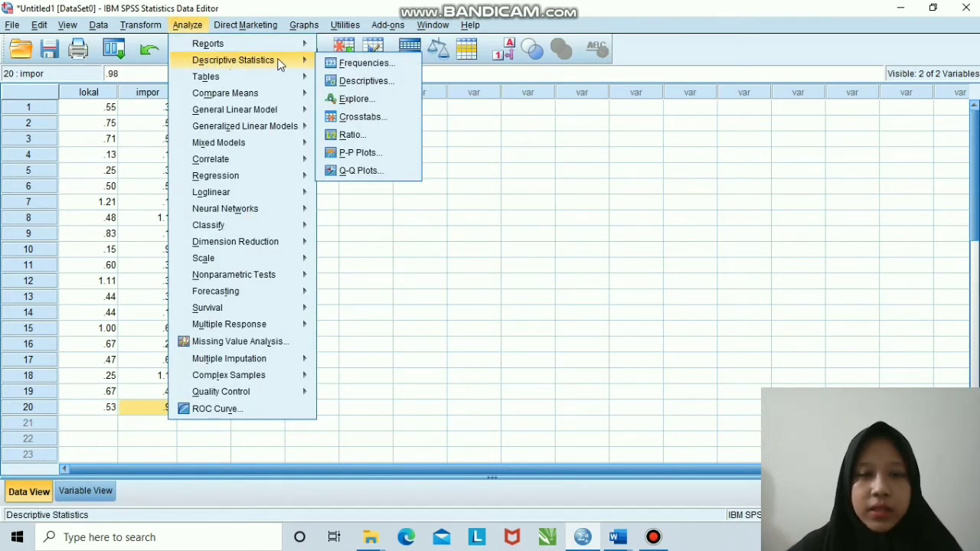
left_click(351, 100)
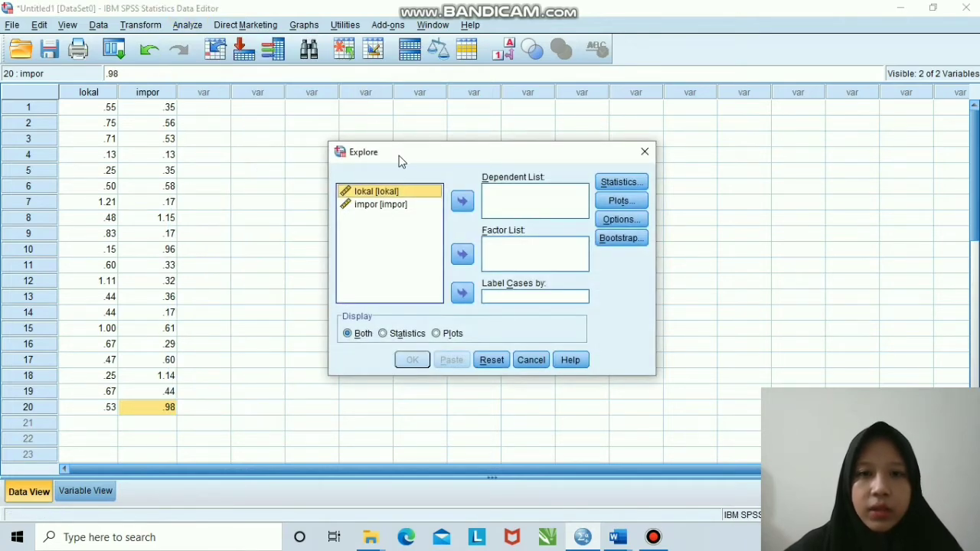
left_click(406, 195)
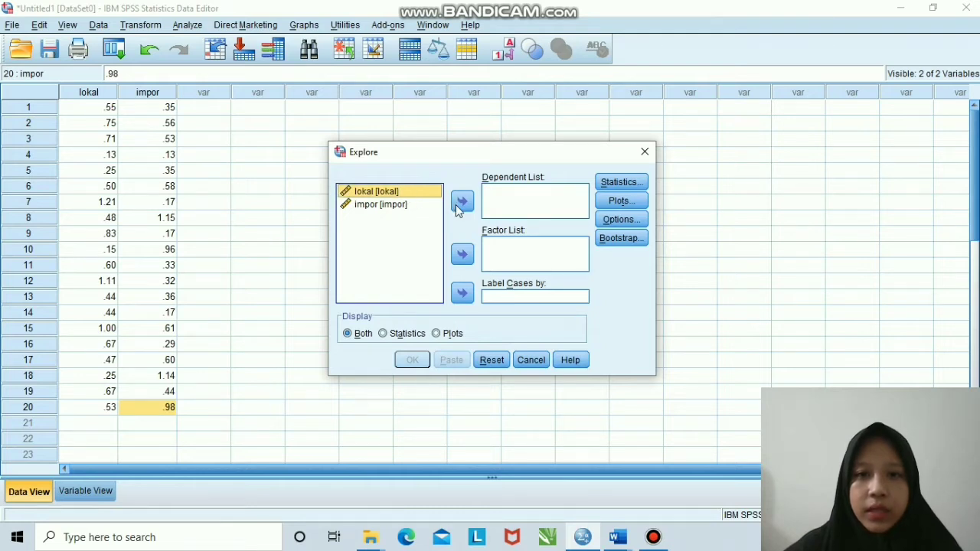
left_click(461, 202)
left_click(406, 193)
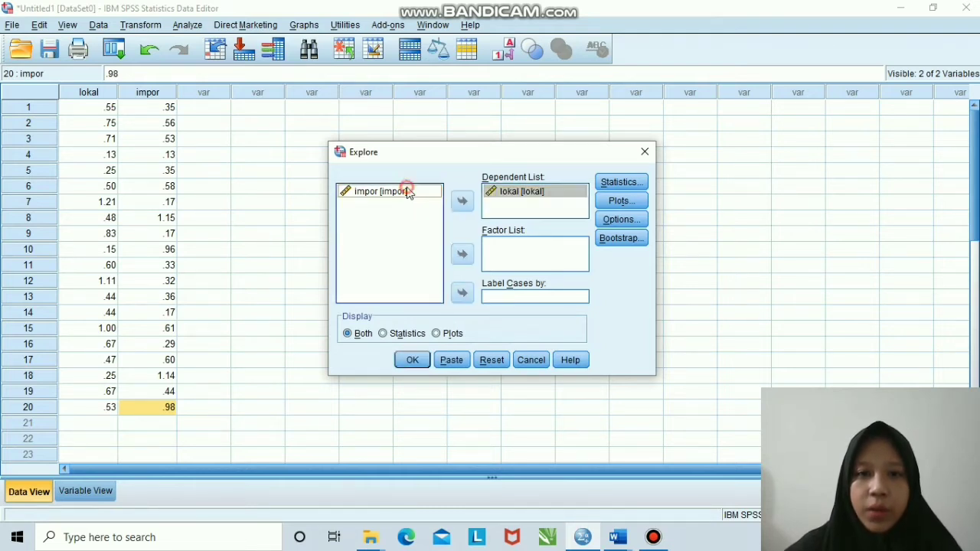
left_click(462, 202)
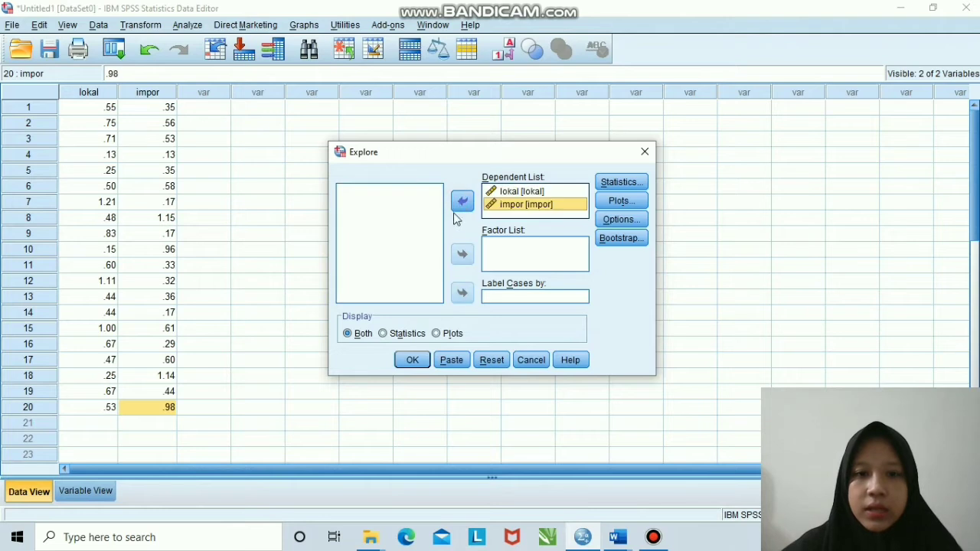
Display plots only, with no boxplots or stem-and-leaf, include normality plots with tests, and run the Explore analysis
left_click(436, 333)
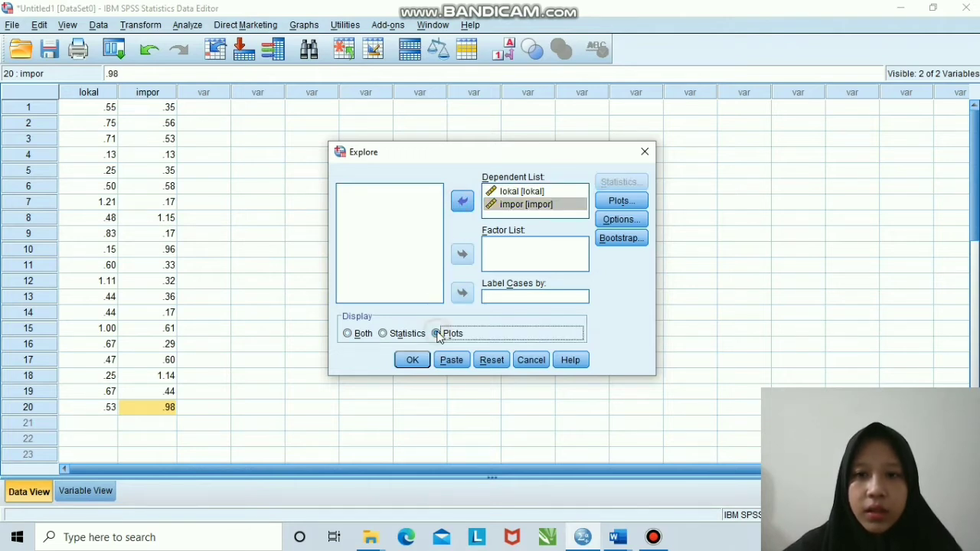
left_click(620, 201)
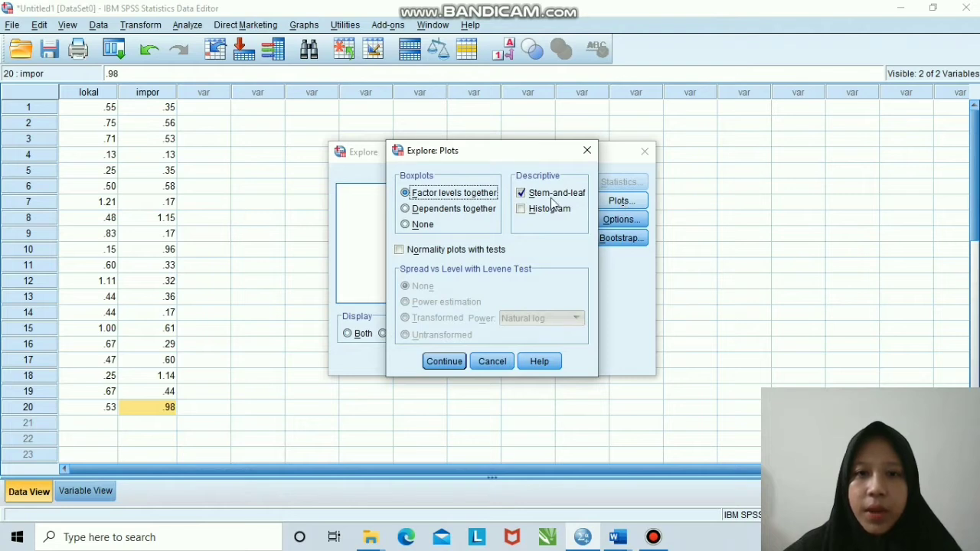
left_click(408, 226)
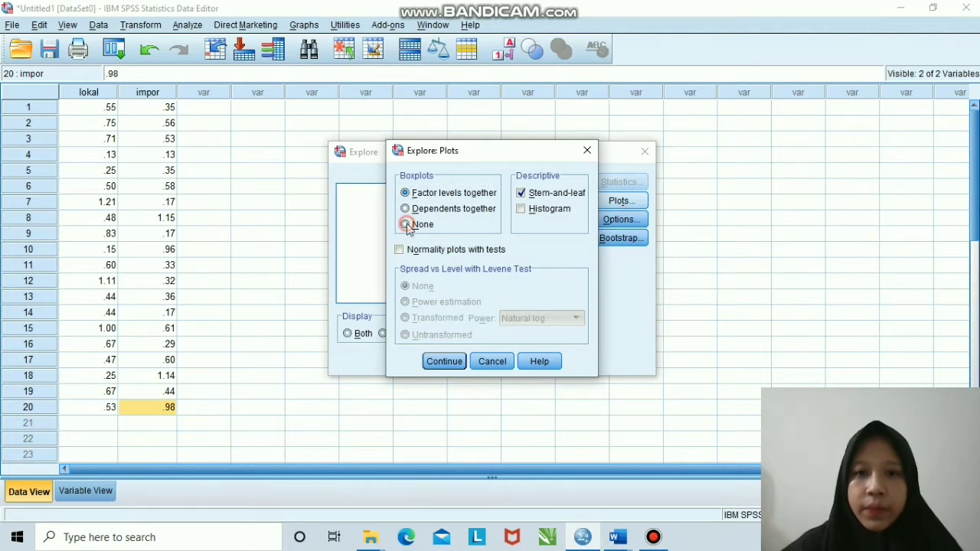
left_click(521, 195)
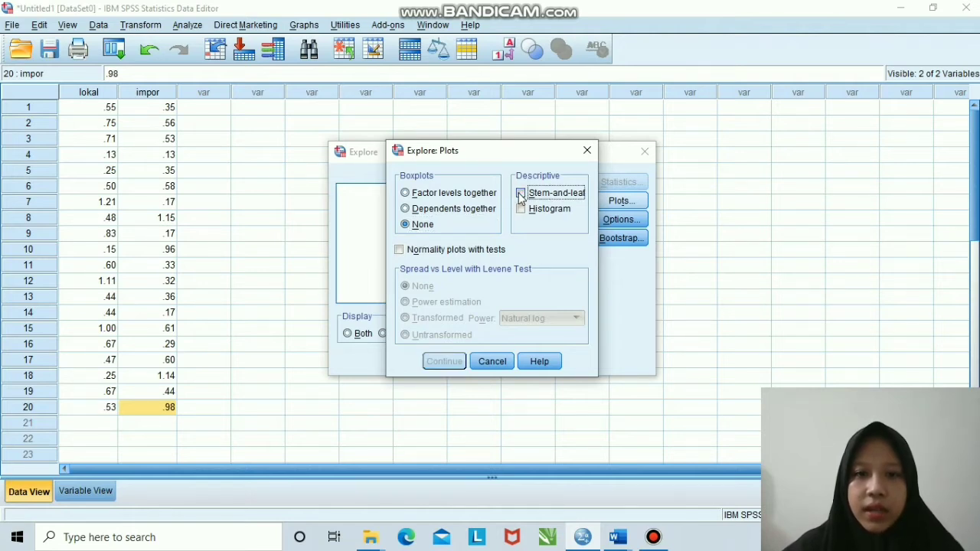
left_click(399, 250)
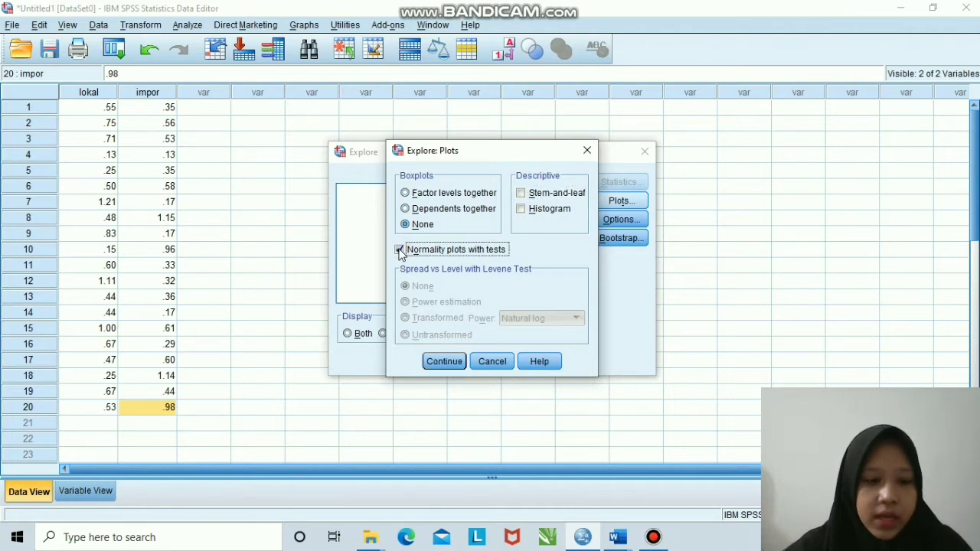
left_click(444, 365)
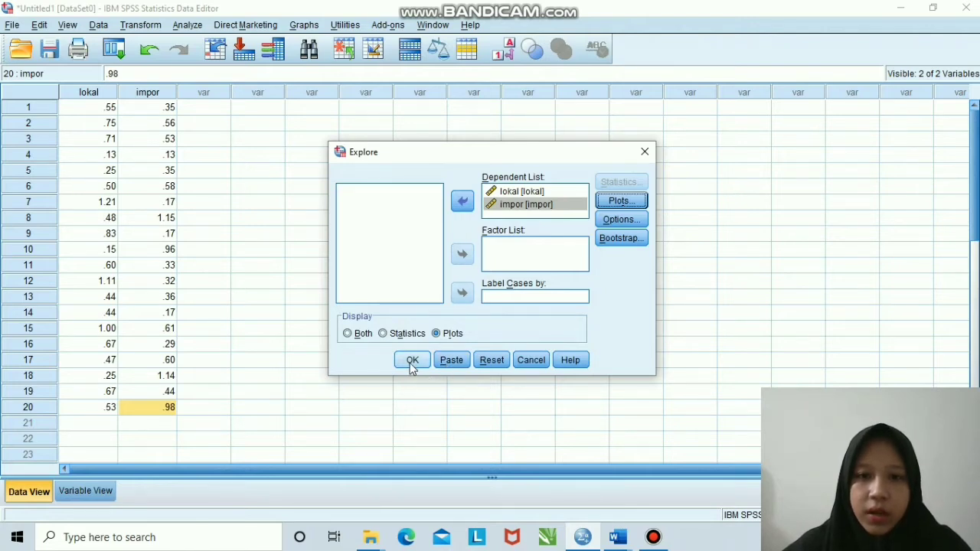
left_click(412, 366)
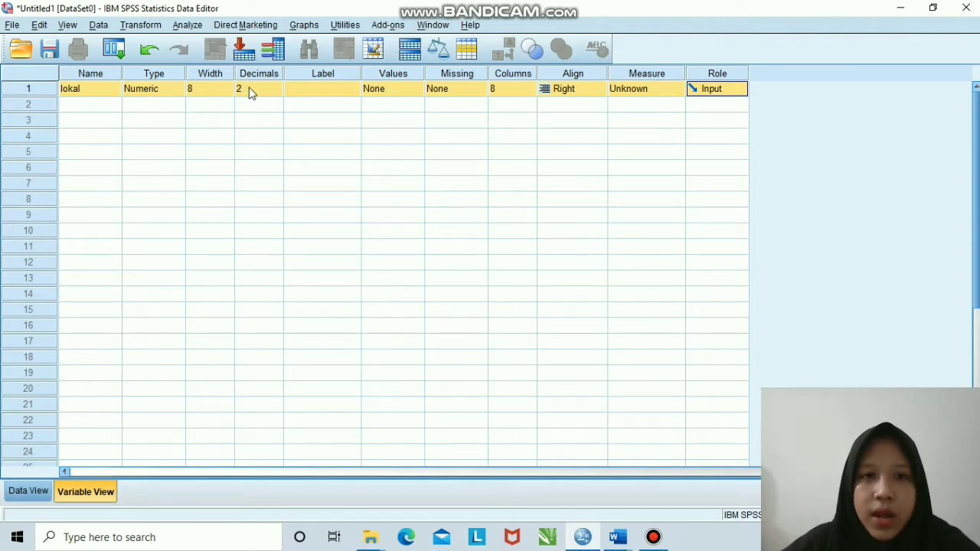
Label the first variable lokal and set its measure to Scale
left_click(295, 91)
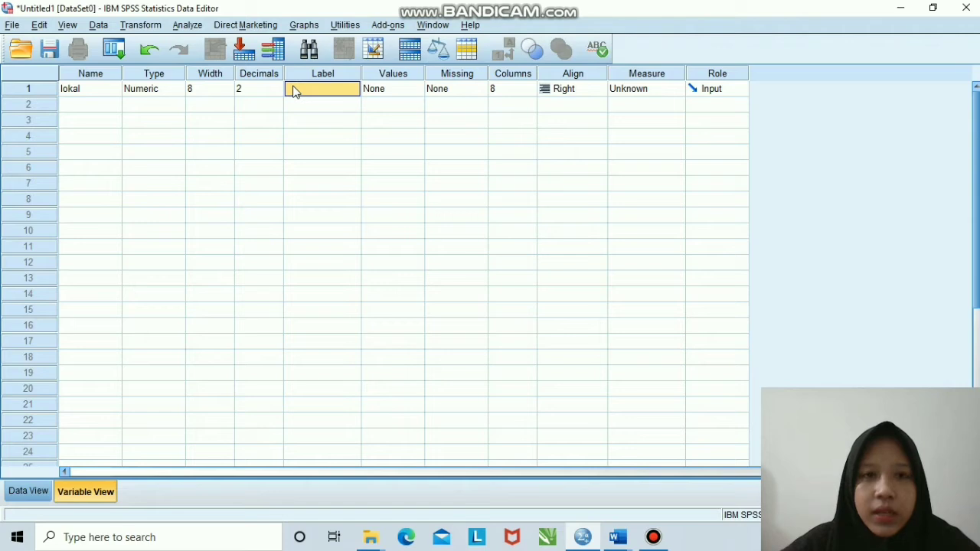
type("lika")
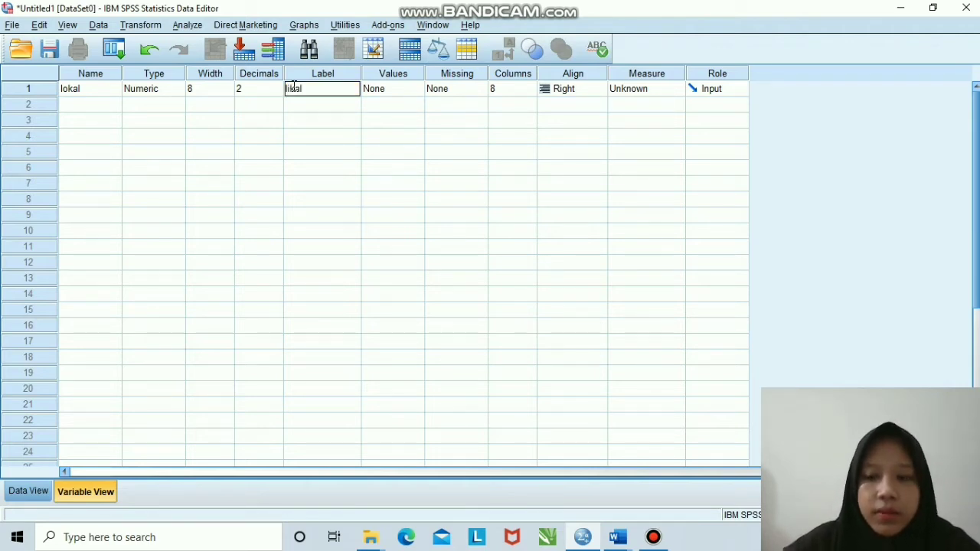
key("BackSpace")
key("BackSpace")
key("BackSpace")
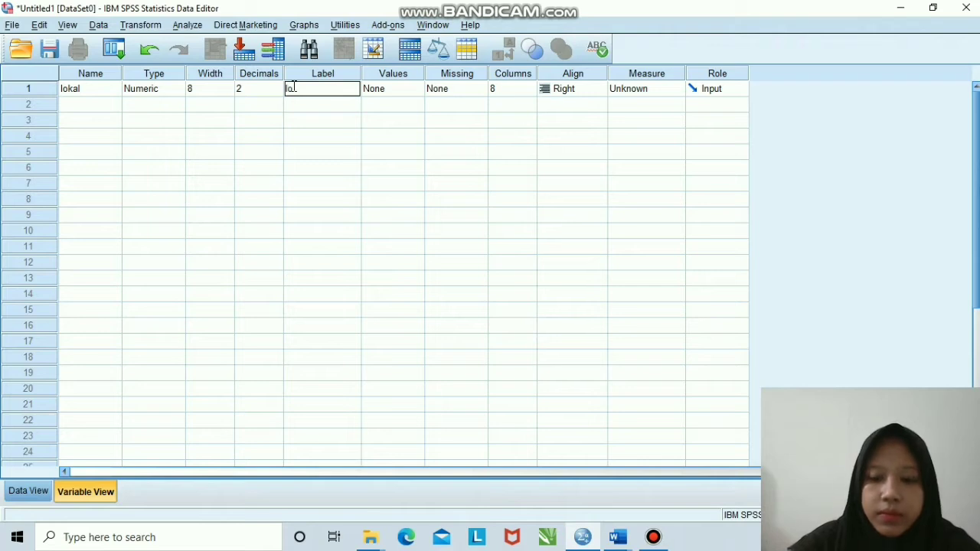
type("kal")
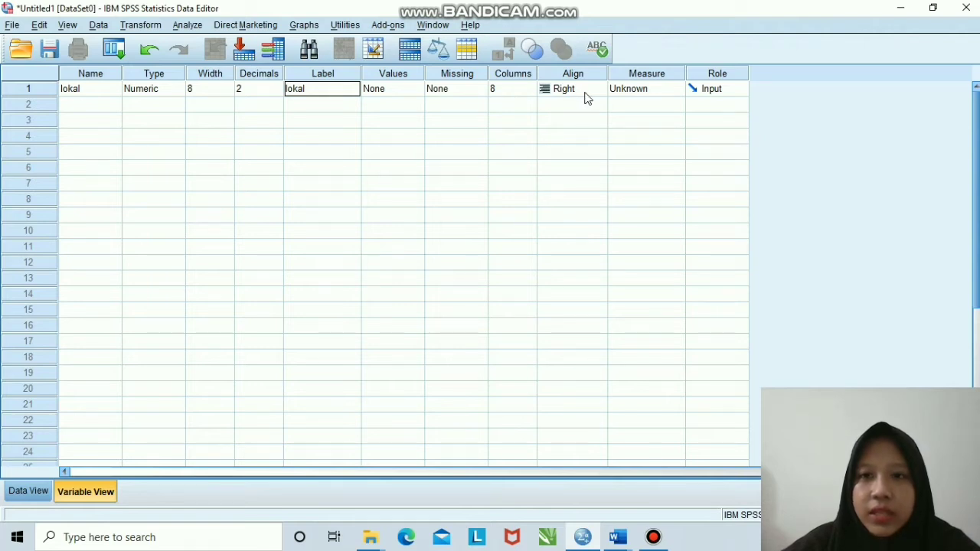
left_click(629, 94)
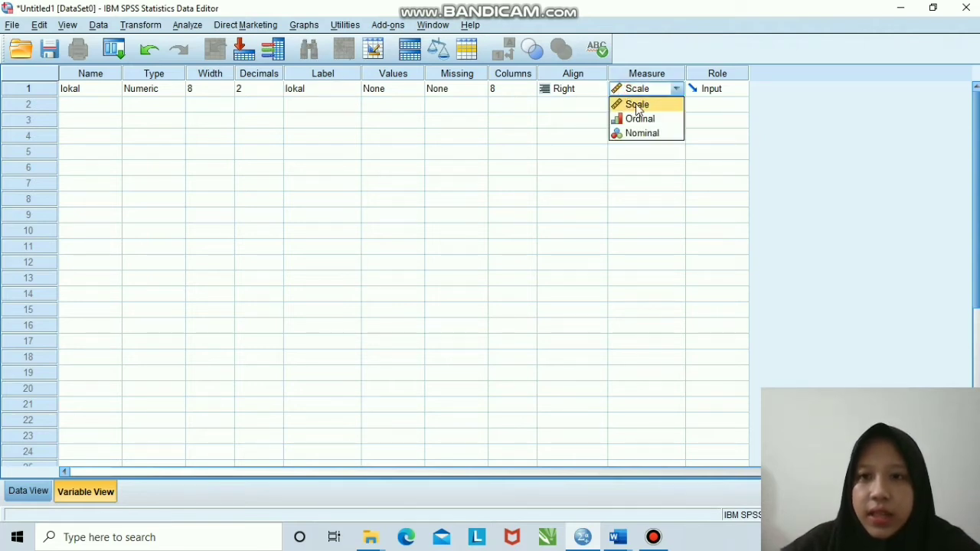
left_click(635, 108)
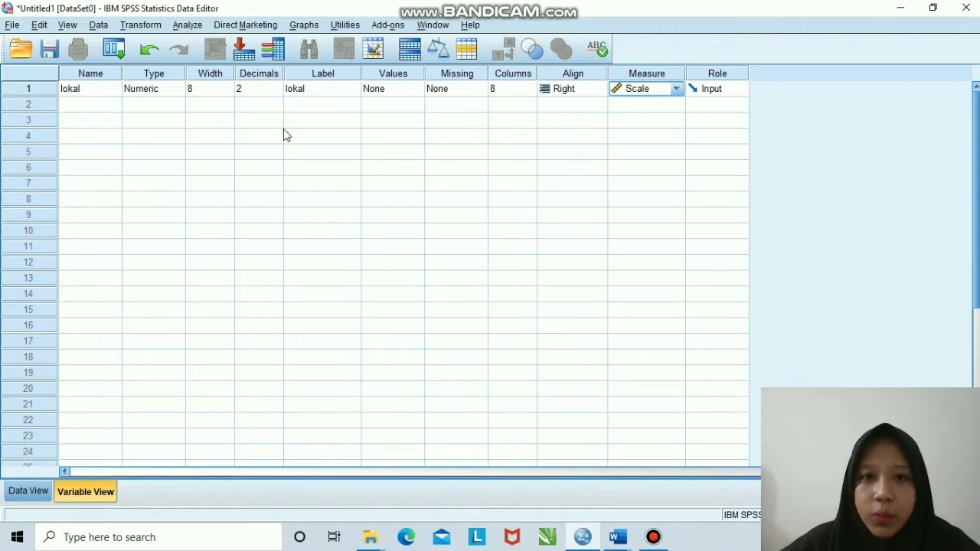
Create a second numeric variable named impor below lokal
left_click(101, 104)
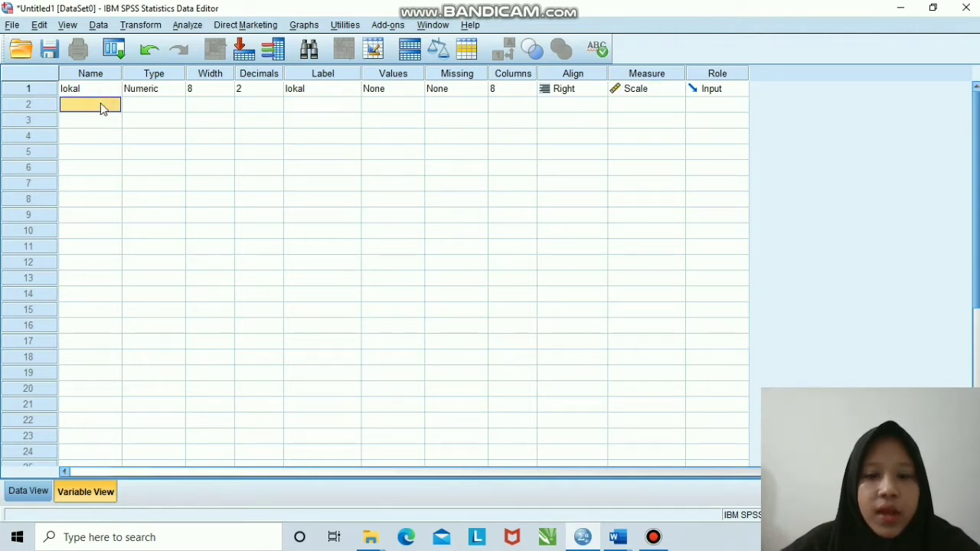
type("impor")
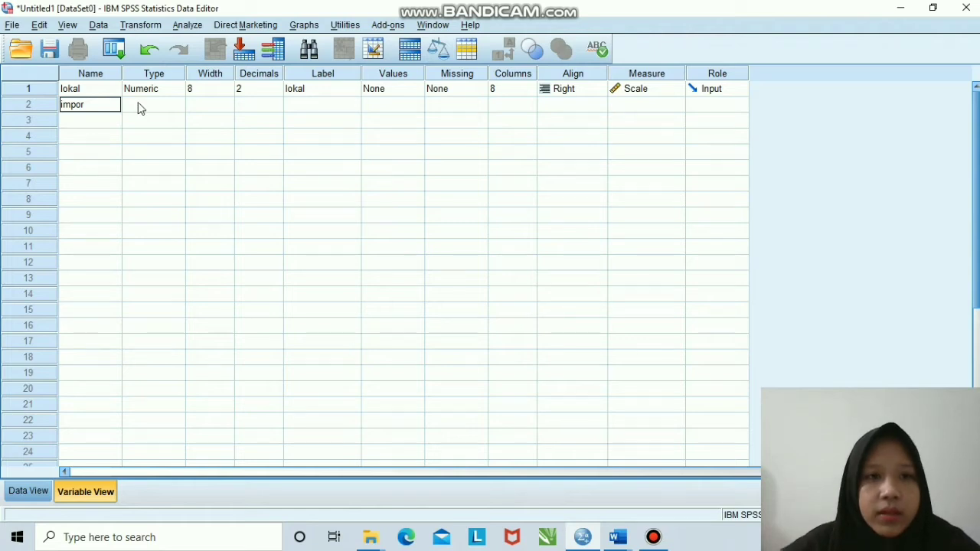
left_click(138, 104)
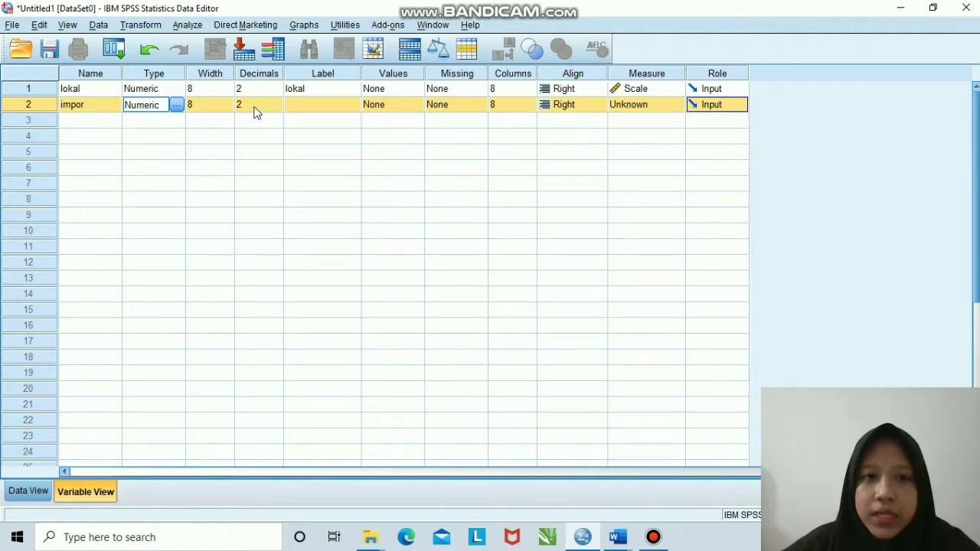
Label the second variable impor, set its measure to Scale, and switch to the data values
left_click(299, 104)
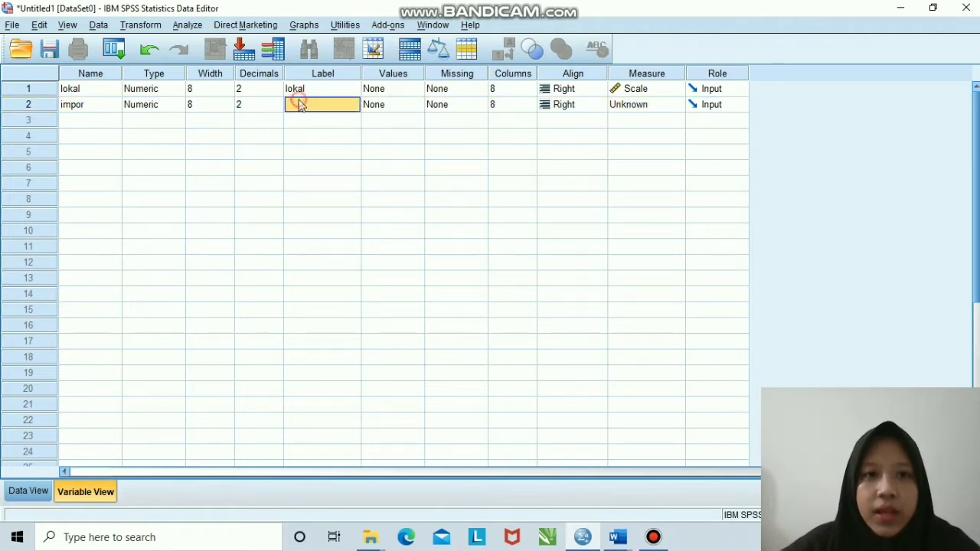
type("impor")
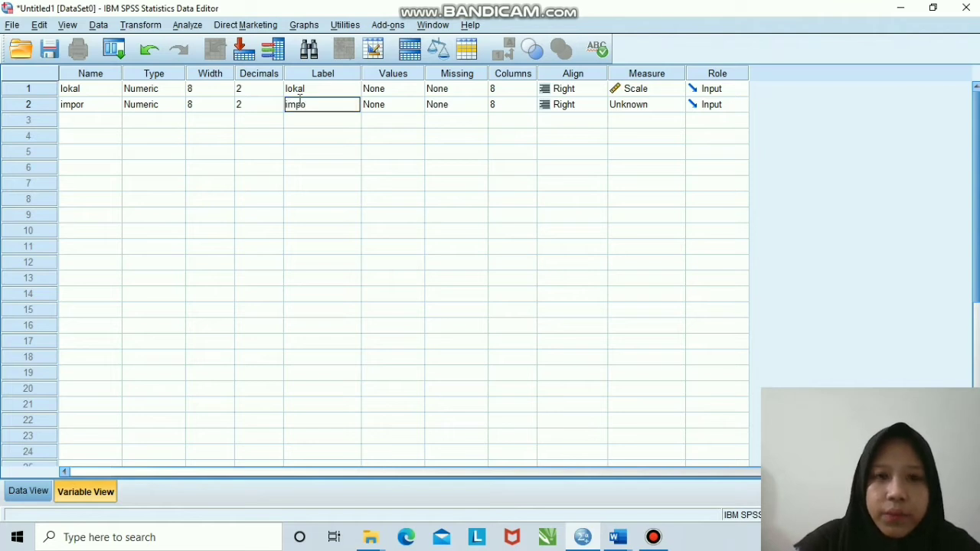
left_click(389, 106)
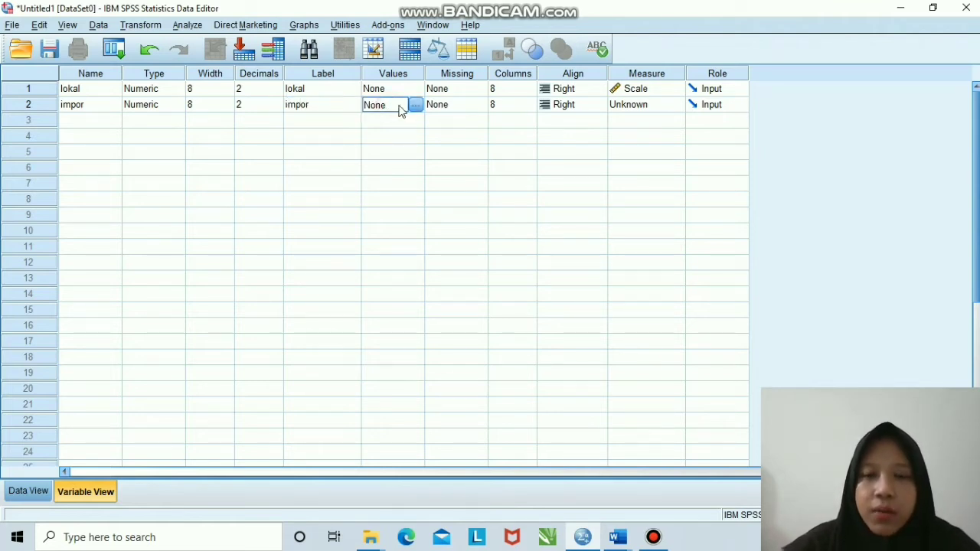
left_click(434, 112)
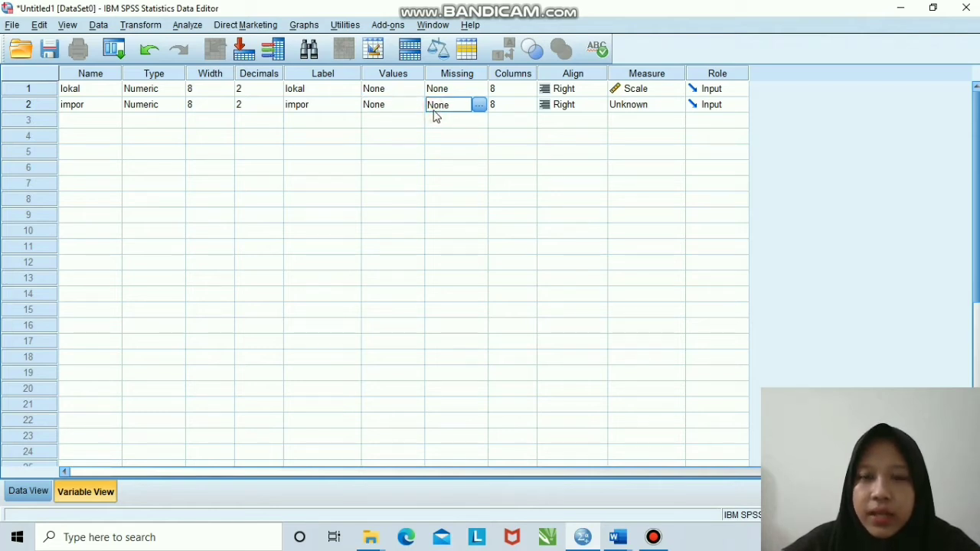
left_click(618, 107)
left_click(622, 121)
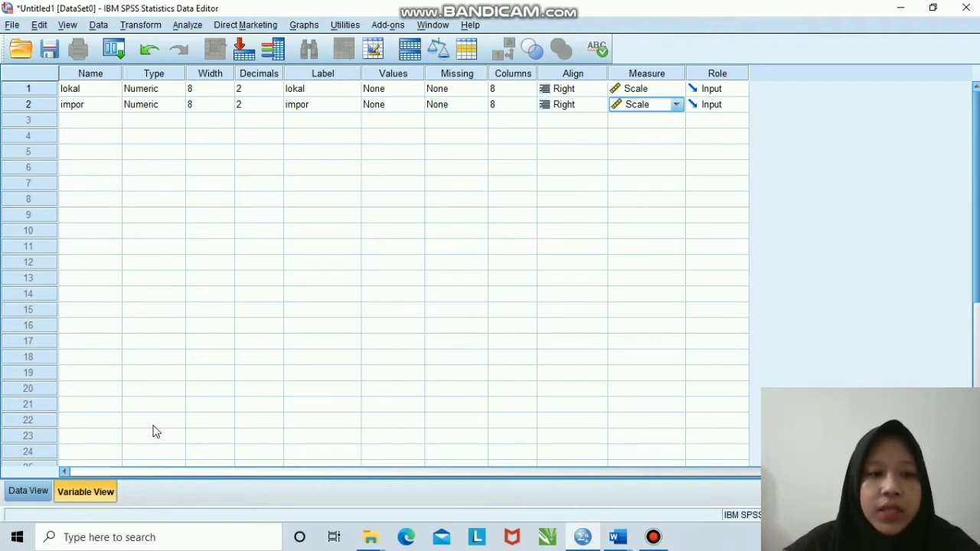
left_click(34, 496)
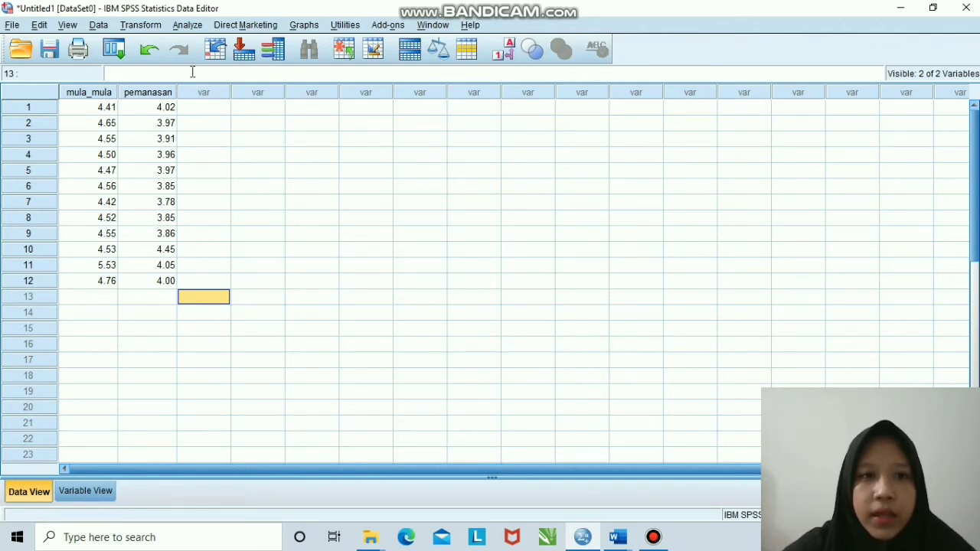
Start a Descriptives analysis with mula-mula and pemanasan as the variables
left_click(187, 26)
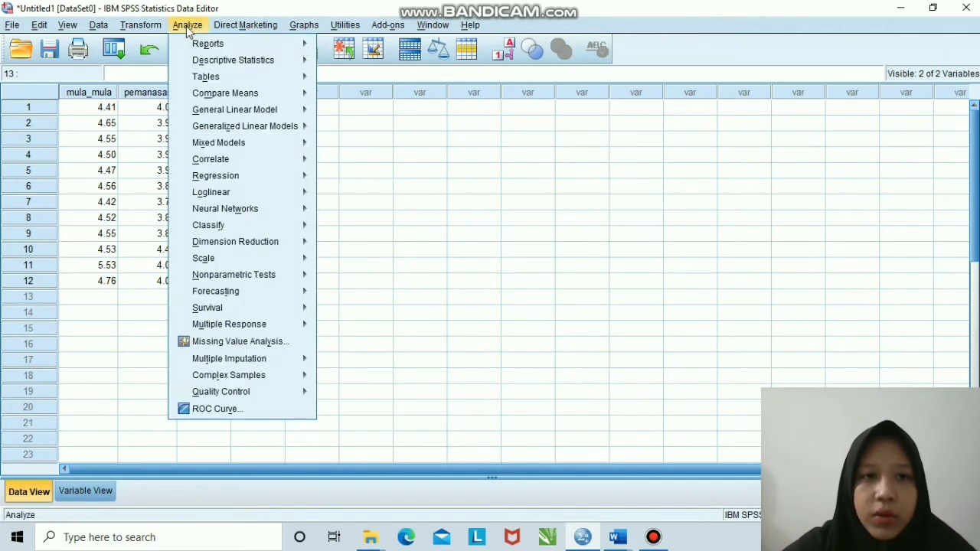
mouse_move(216, 64)
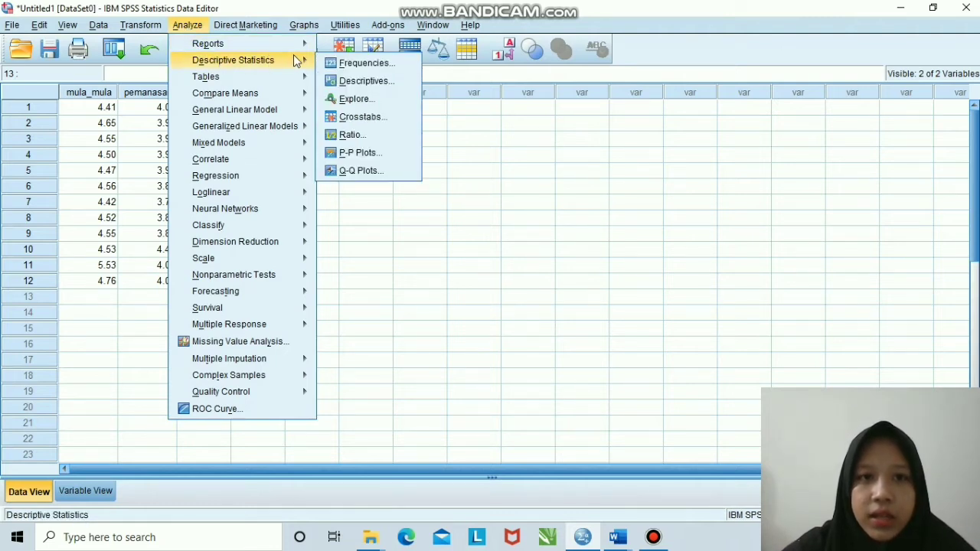
left_click(366, 82)
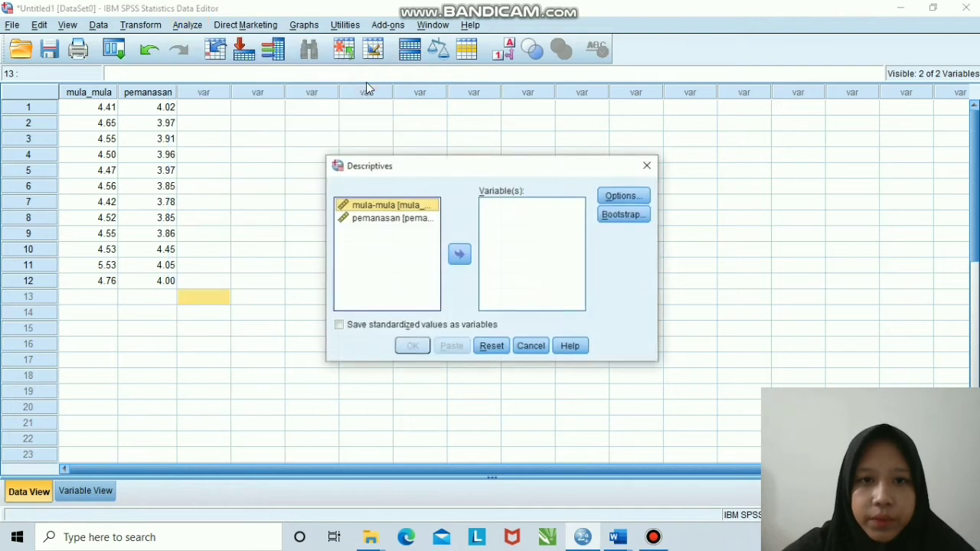
left_click(459, 255)
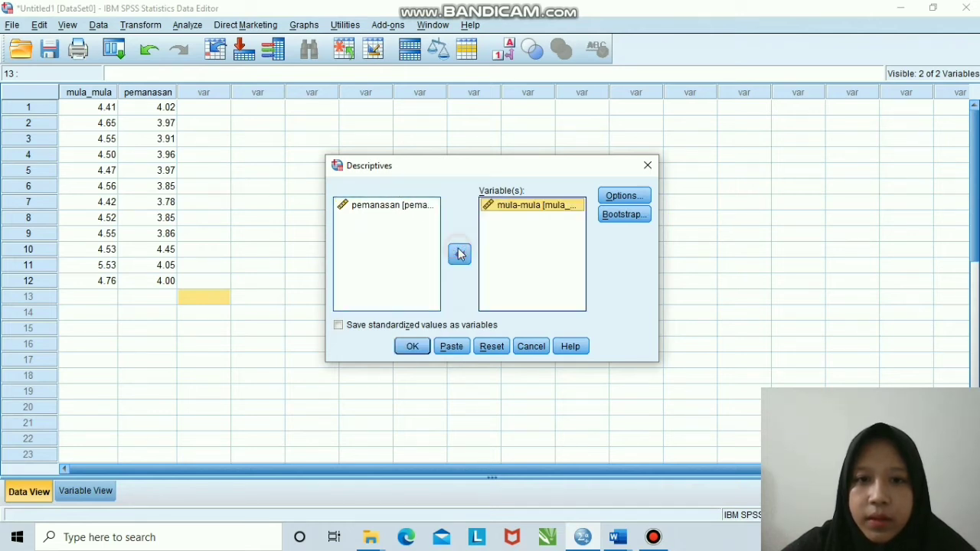
left_click(410, 205)
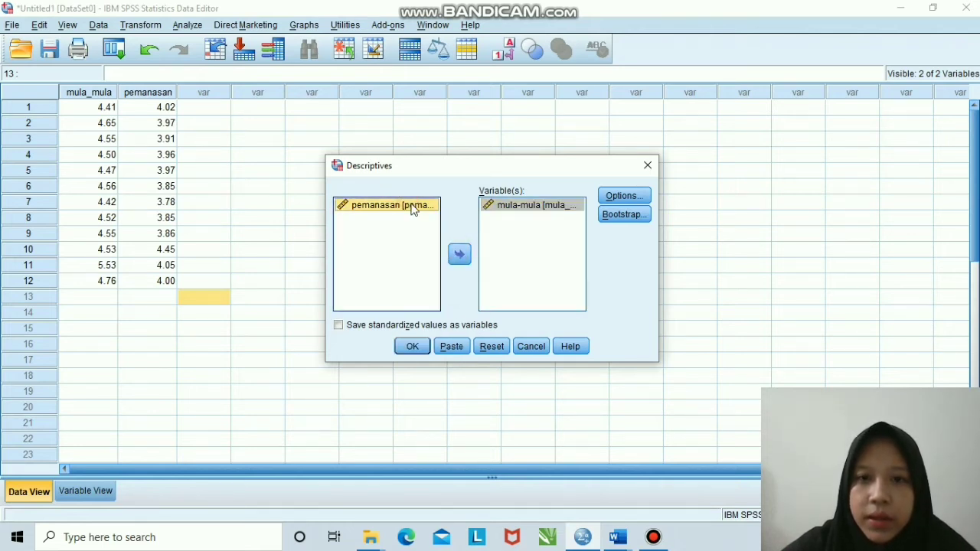
left_click(460, 254)
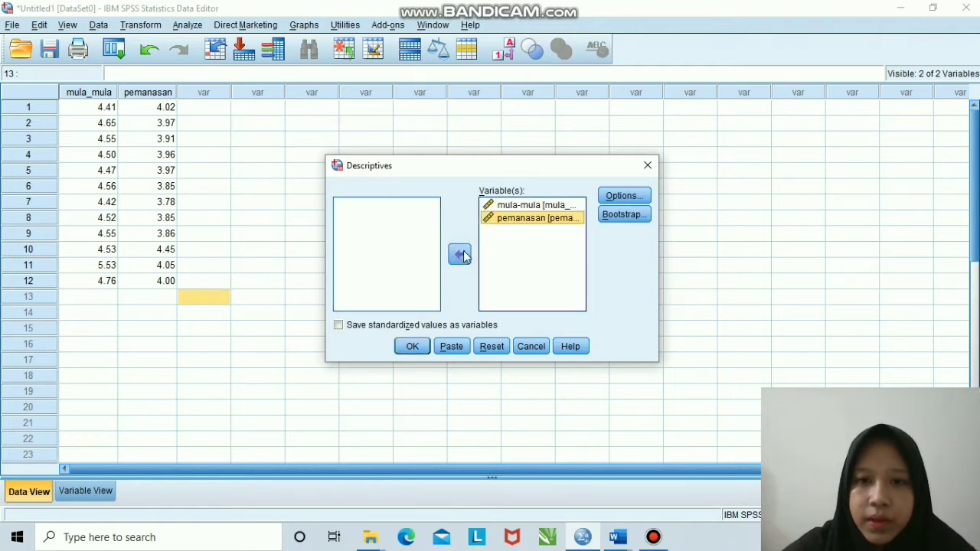
Limit the descriptive statistics to the mean, without standard deviation, minimum or maximum, and run the Descriptives analysis
left_click(610, 198)
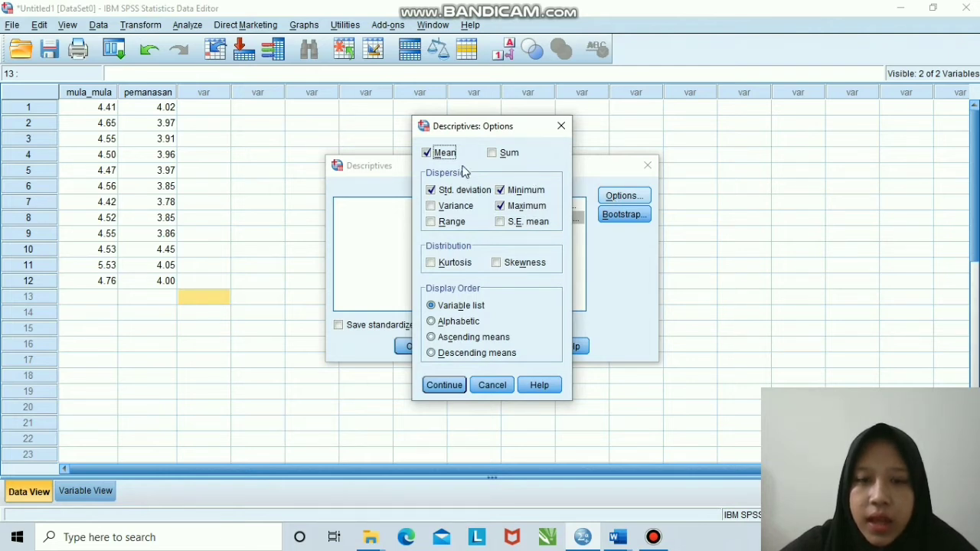
left_click(432, 191)
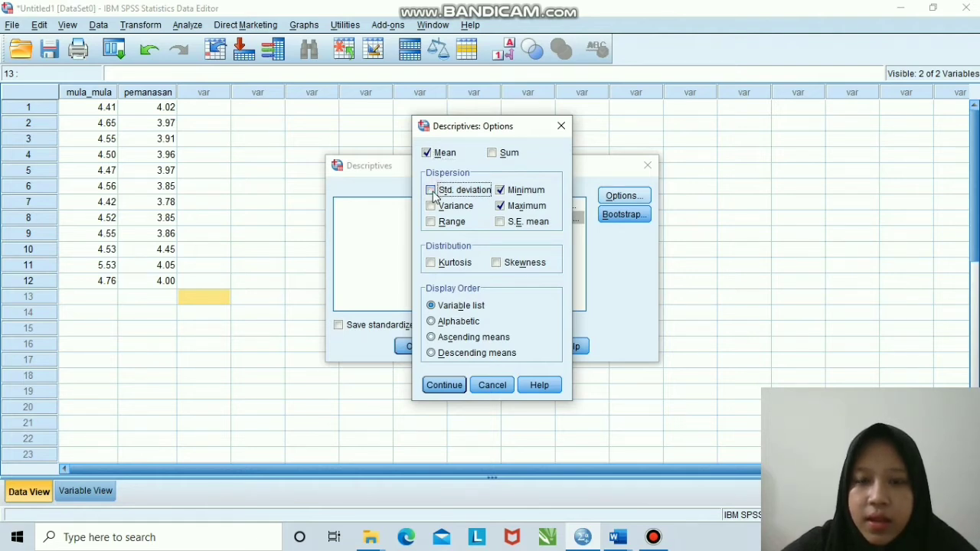
left_click(499, 192)
left_click(500, 207)
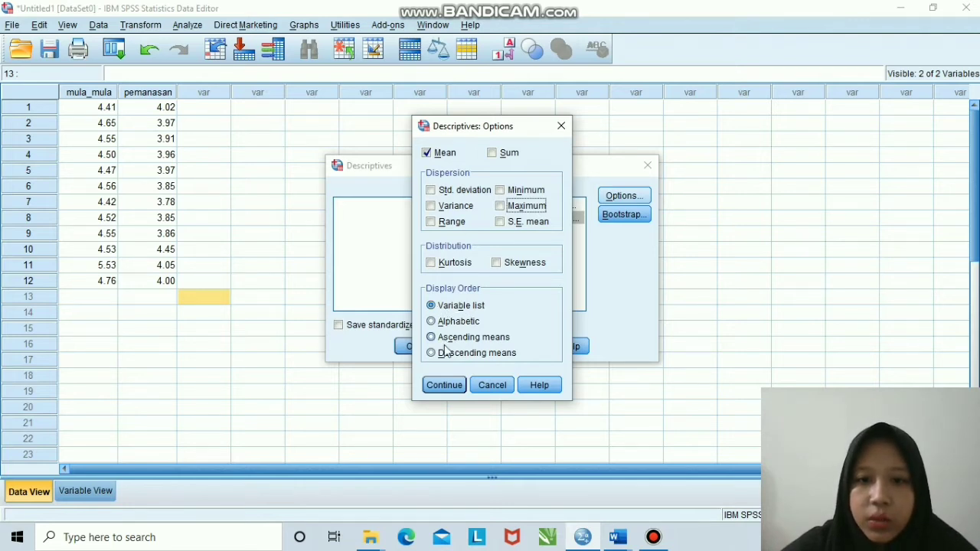
left_click(448, 382)
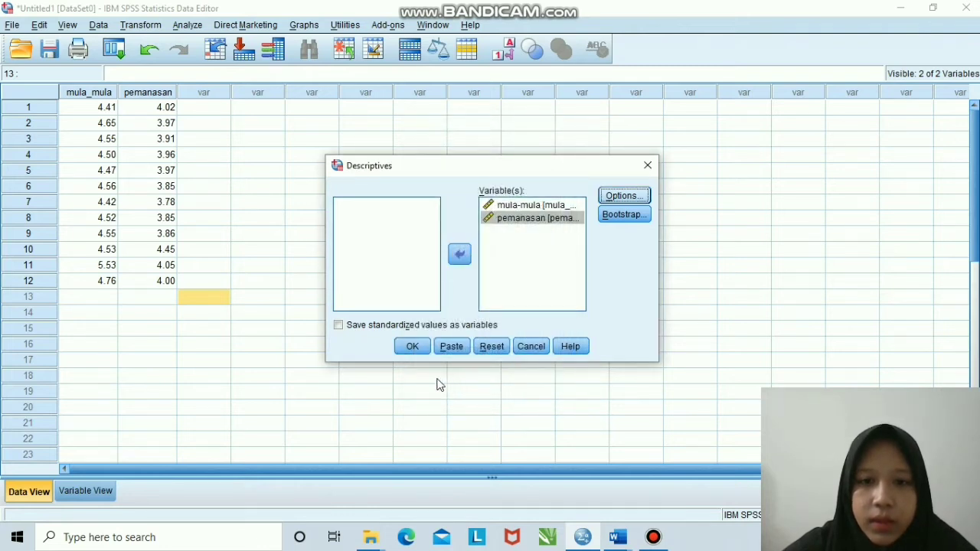
left_click(410, 345)
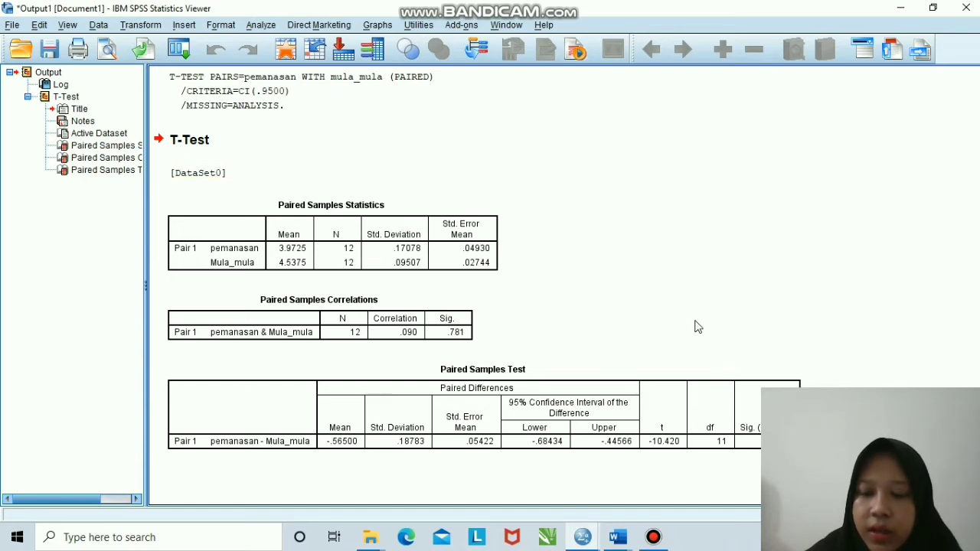
Set up a Paired-Samples T Test with pemanasan as Variable1 and Mula_mula as Variable2 of pair 1
left_click(712, 372)
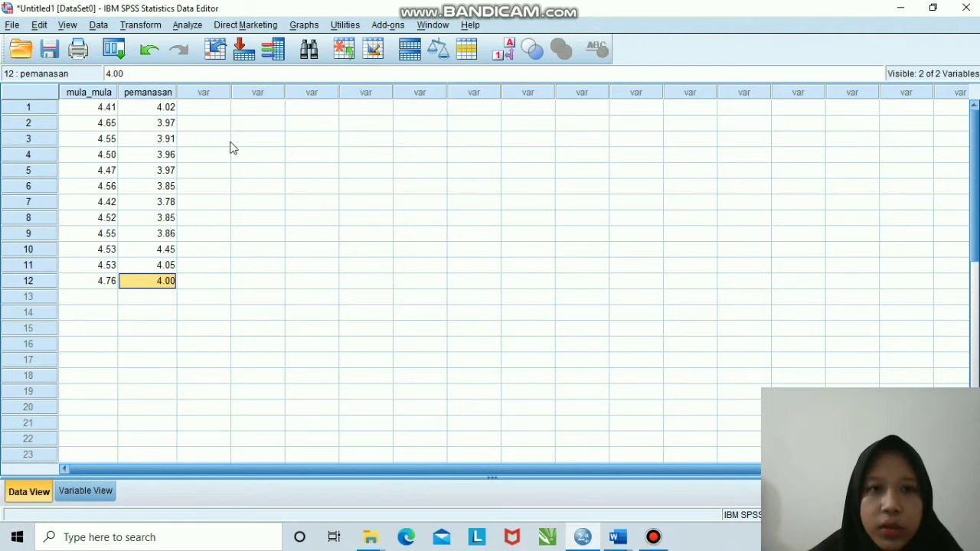
left_click(188, 27)
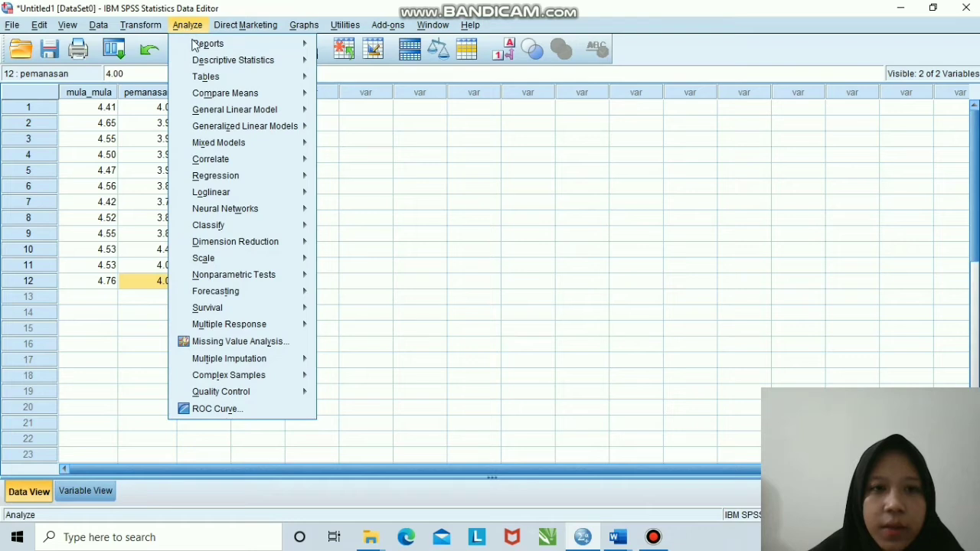
mouse_move(218, 95)
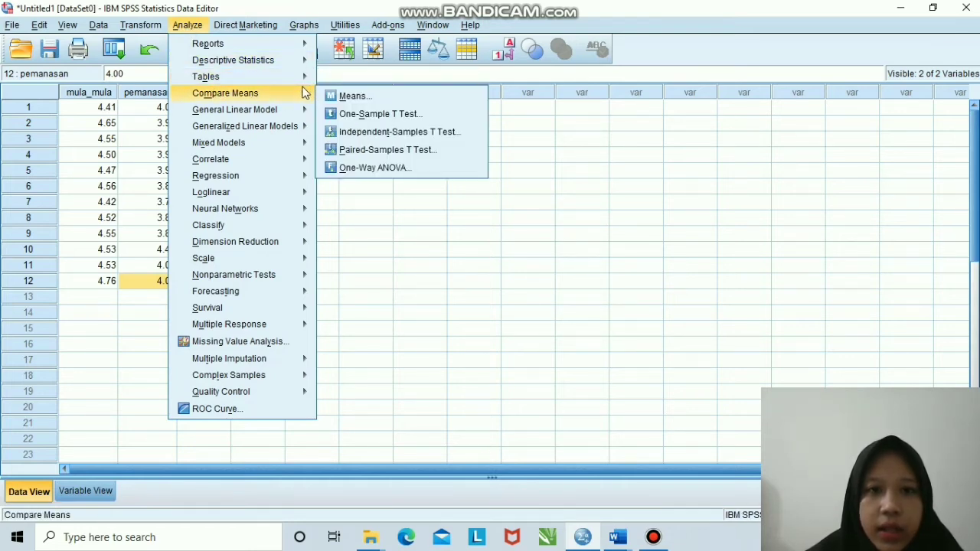
left_click(360, 150)
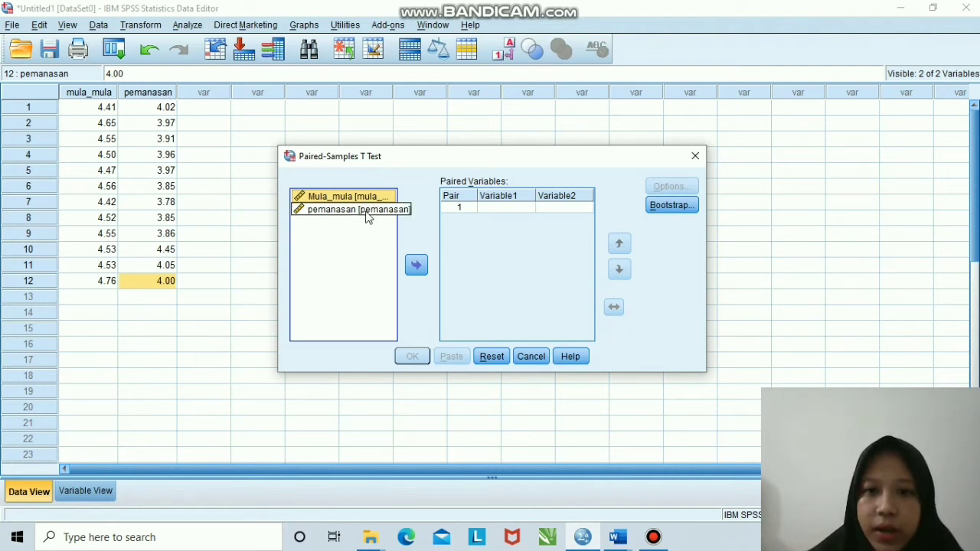
left_click(368, 215)
left_click(416, 263)
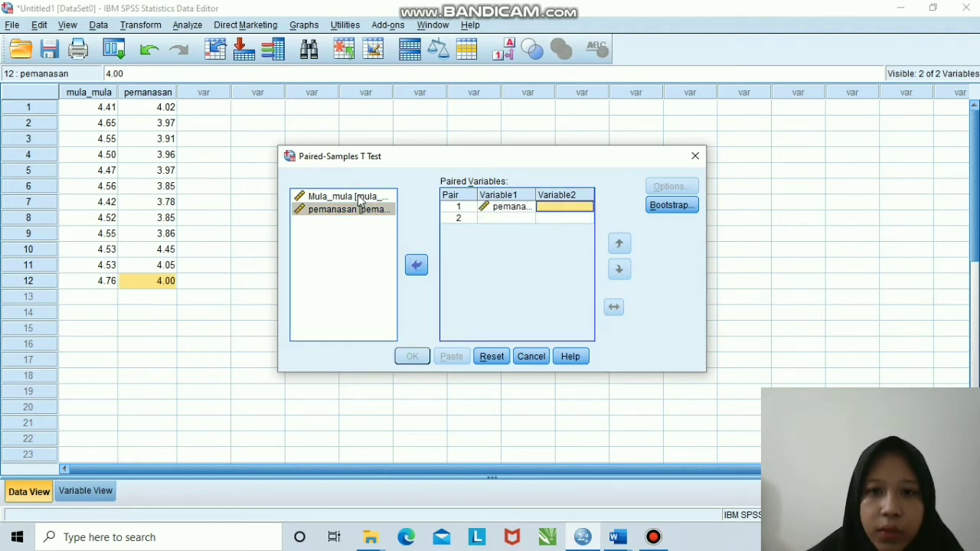
left_click(360, 197)
left_click(417, 265)
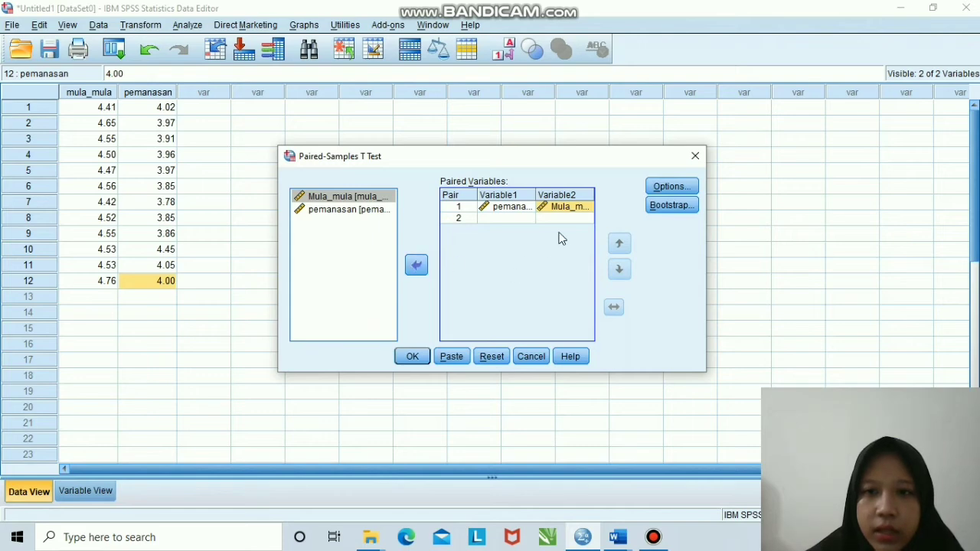
Check the bootstrap settings without enabling bootstrapping, and run the Paired-Samples T Test
left_click(655, 207)
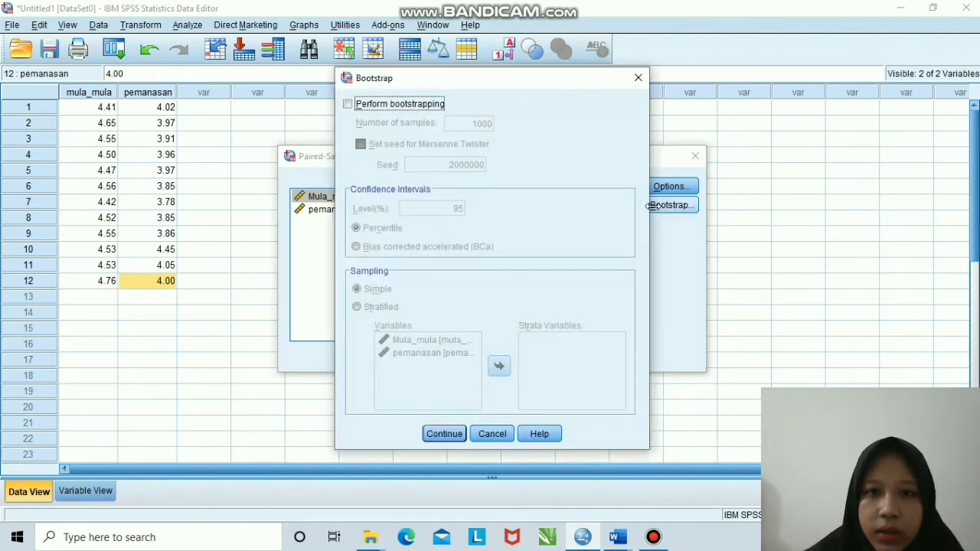
left_click(638, 78)
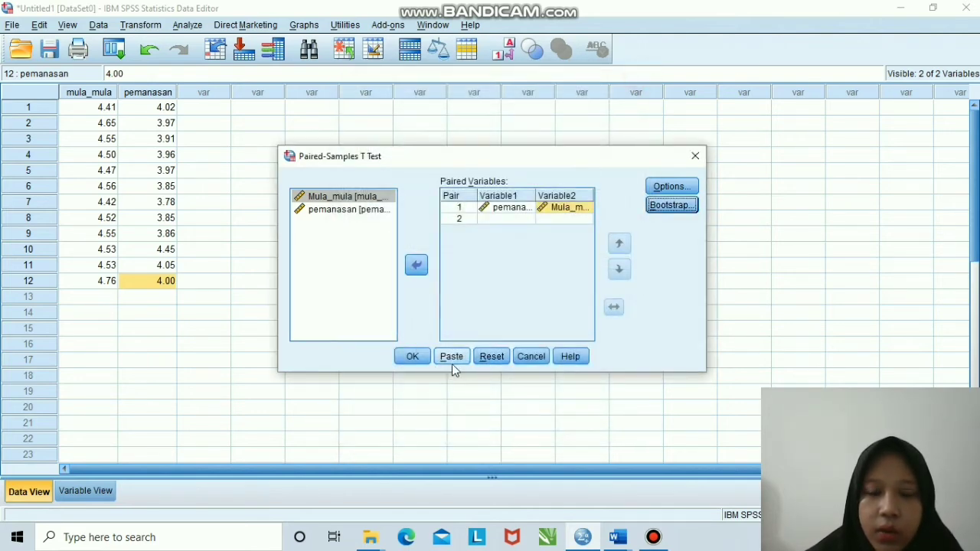
left_click(411, 358)
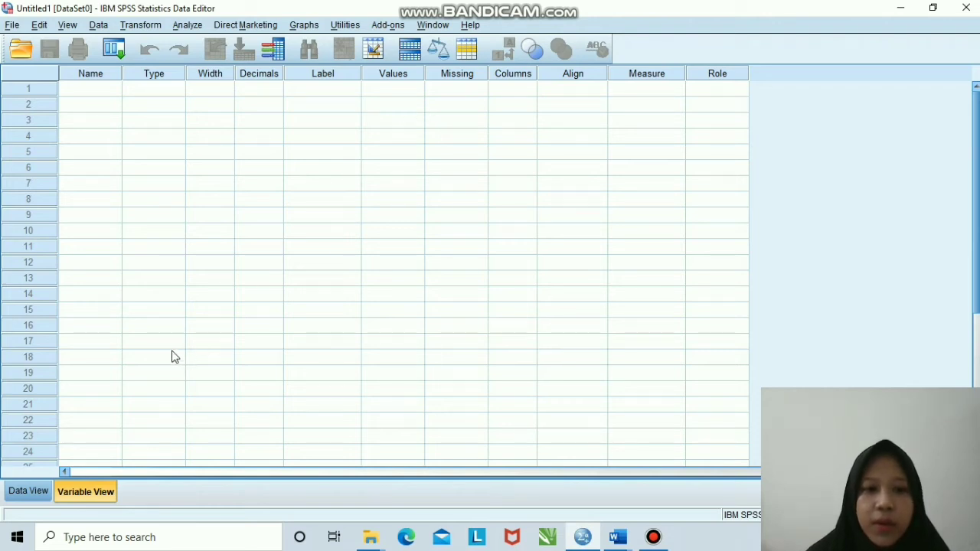
Create a numeric variable named mula_mula in the first row of the variable definitions
left_click(90, 90)
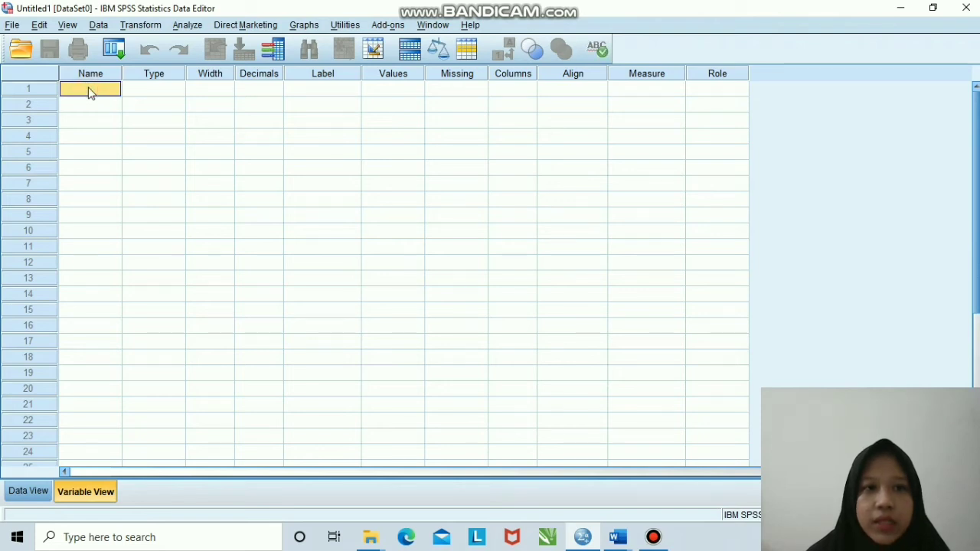
type("mu")
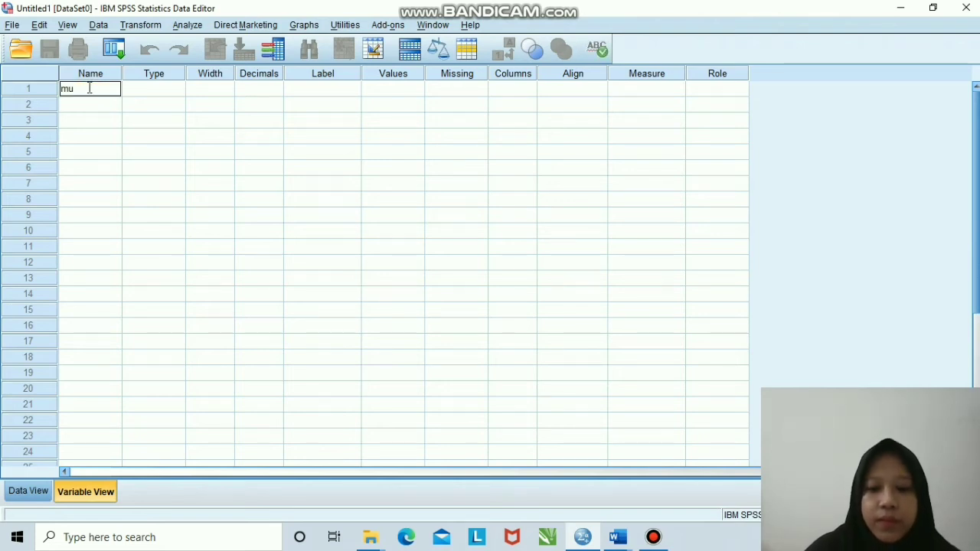
type("la_m")
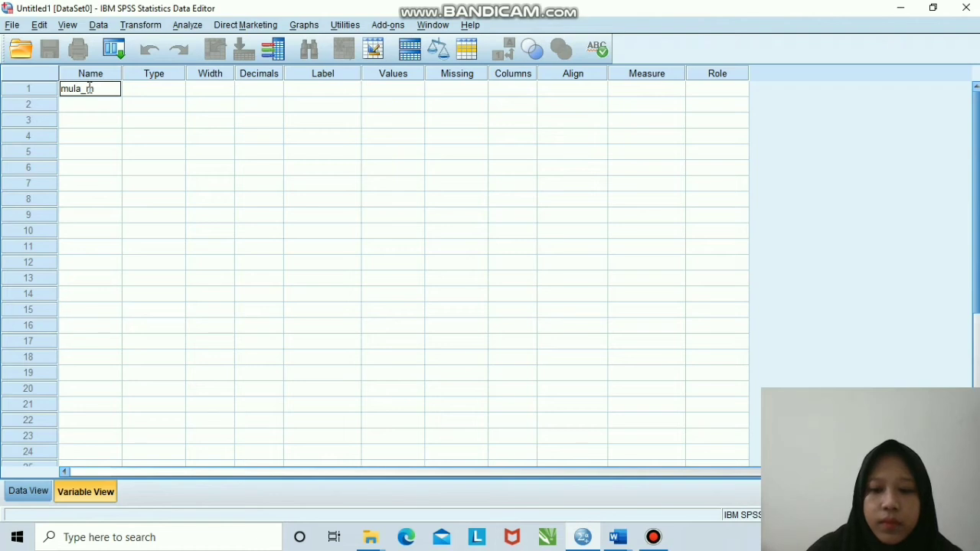
type("ula")
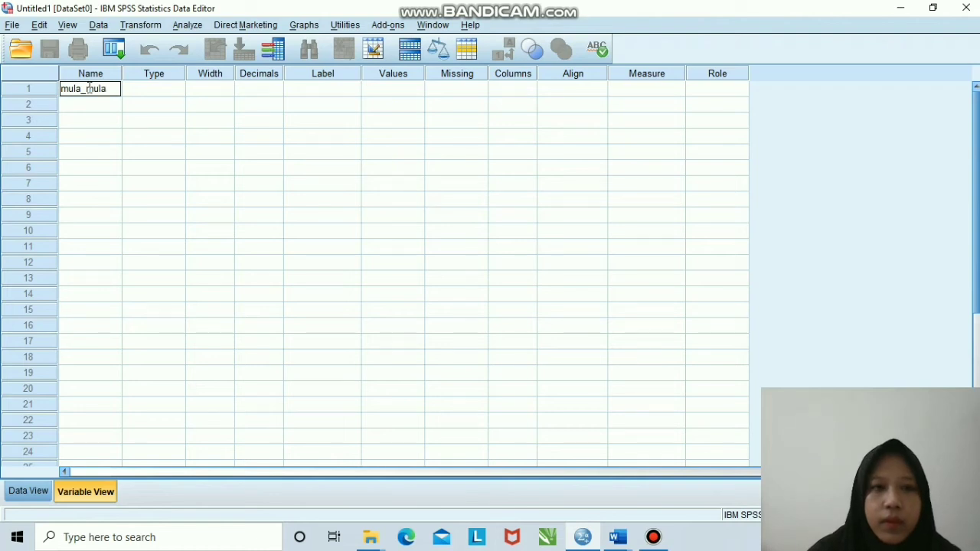
left_click(134, 94)
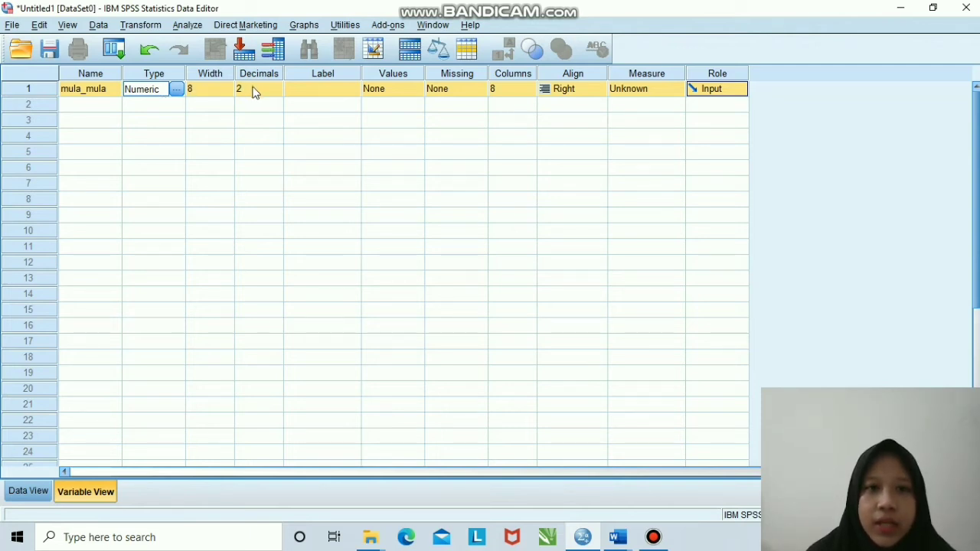
Give the mula_mula variable the label Mula_mula and set its measurement level to Scale
left_click(300, 91)
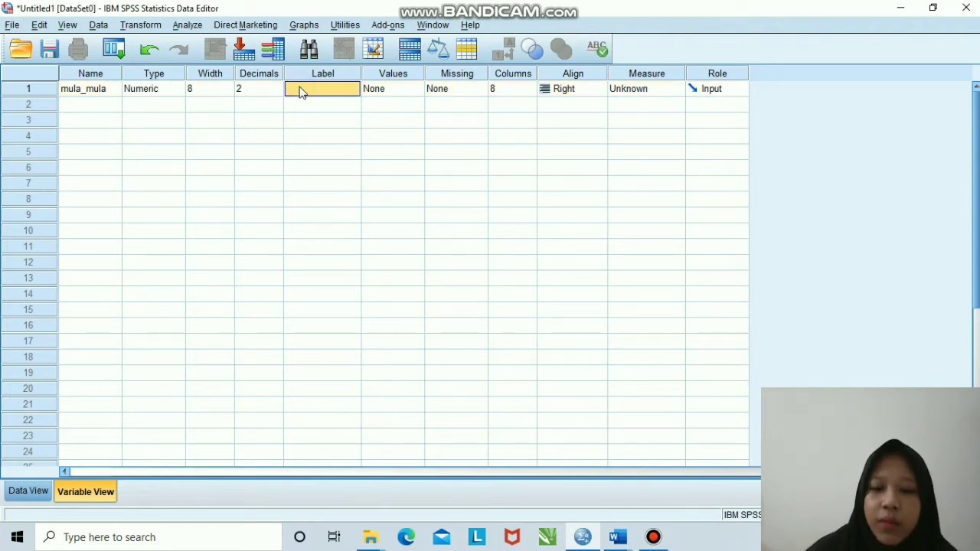
type("Mu")
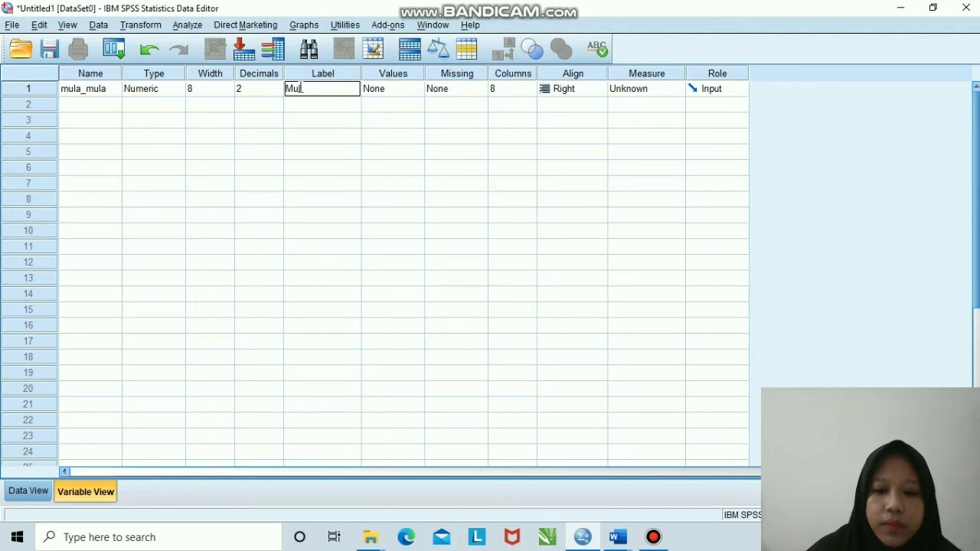
type("la_mul")
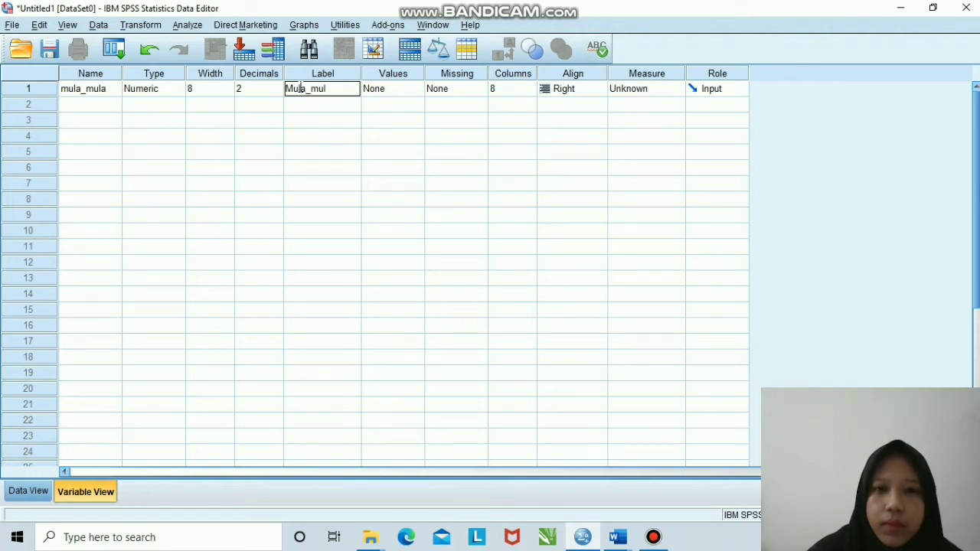
type("a")
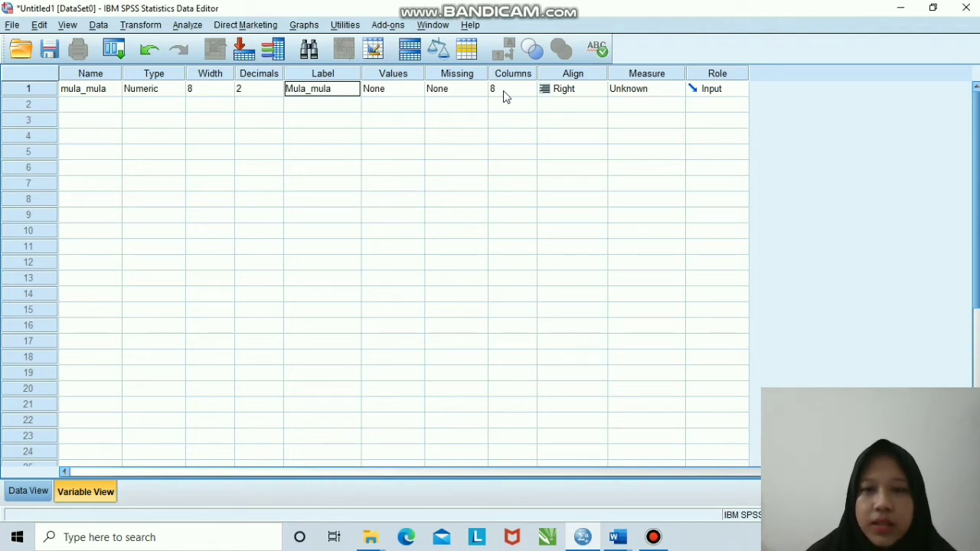
left_click(620, 92)
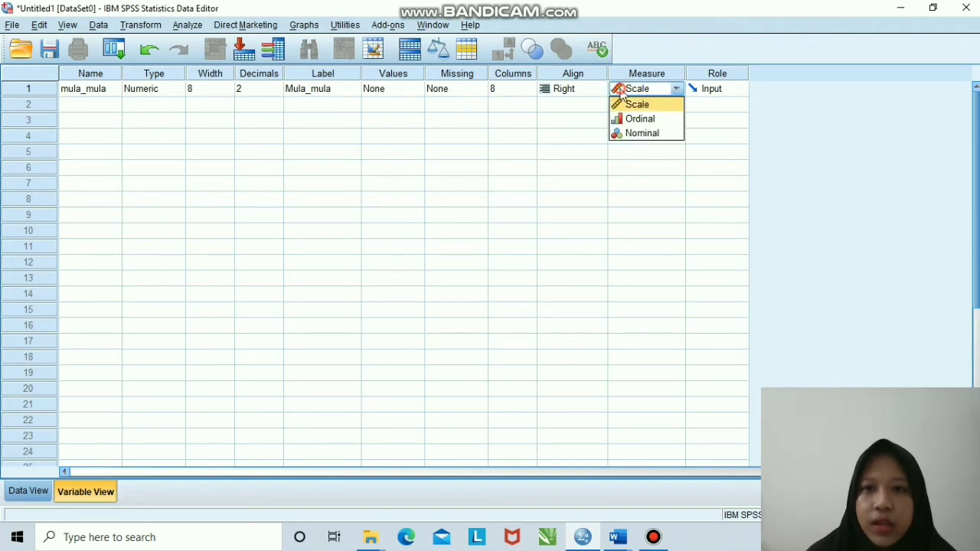
left_click(631, 104)
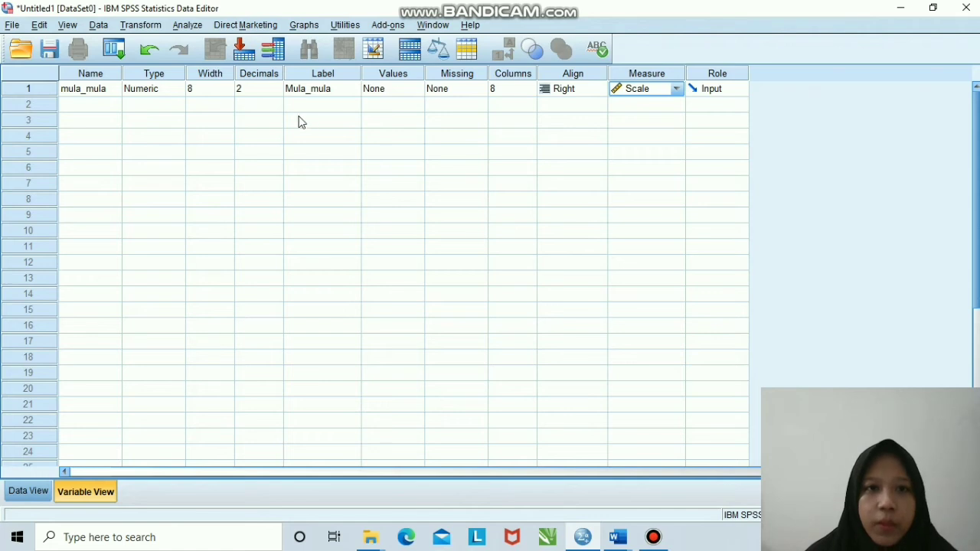
Create a second numeric variable named pemanasan below mula_mula
left_click(93, 107)
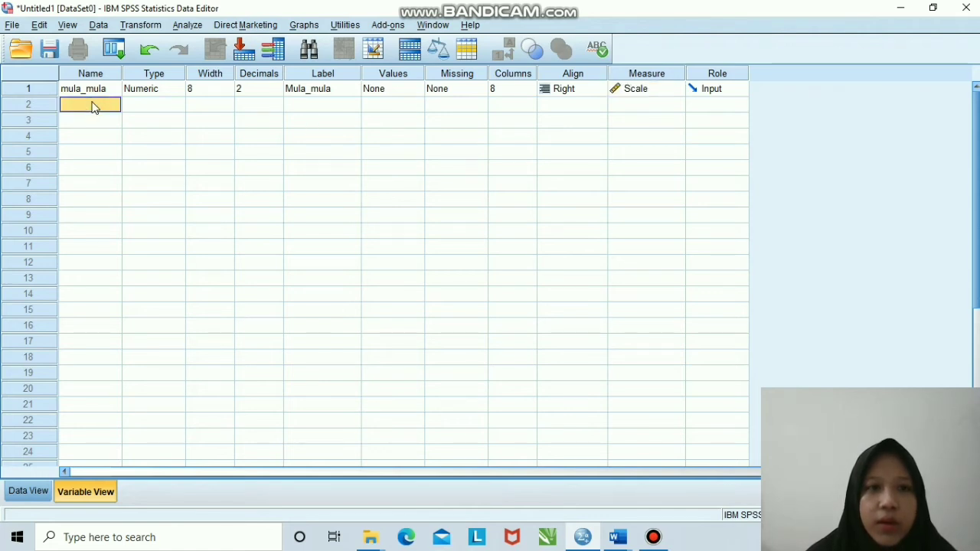
type("p")
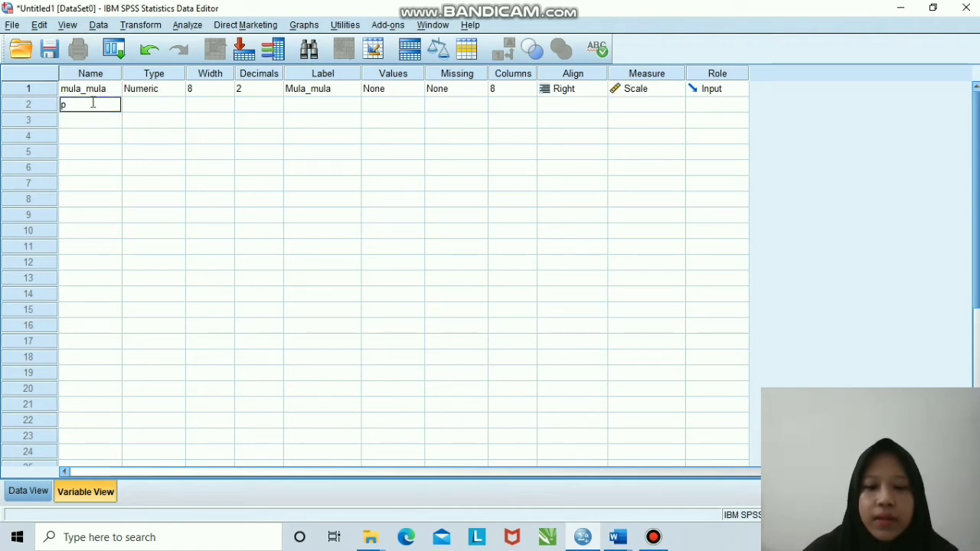
type("emanasan")
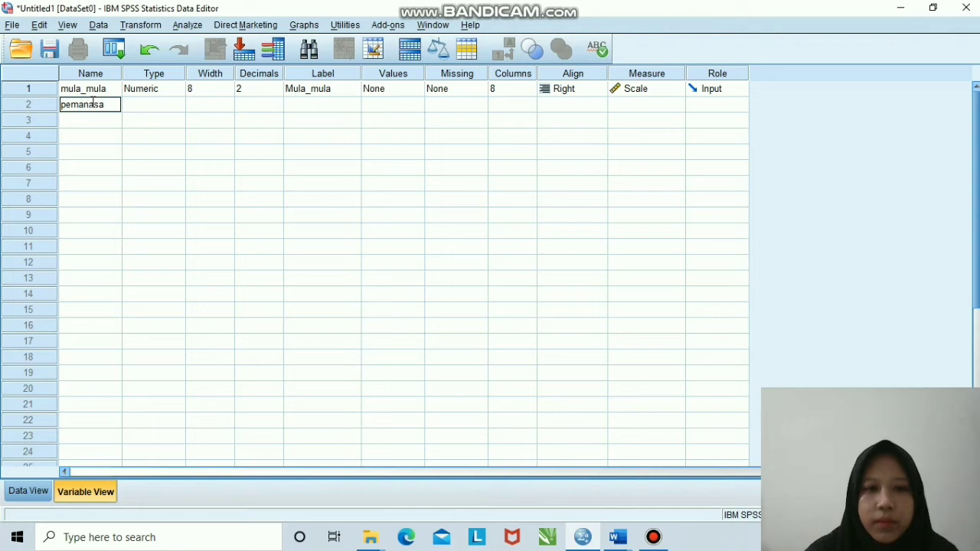
left_click(140, 111)
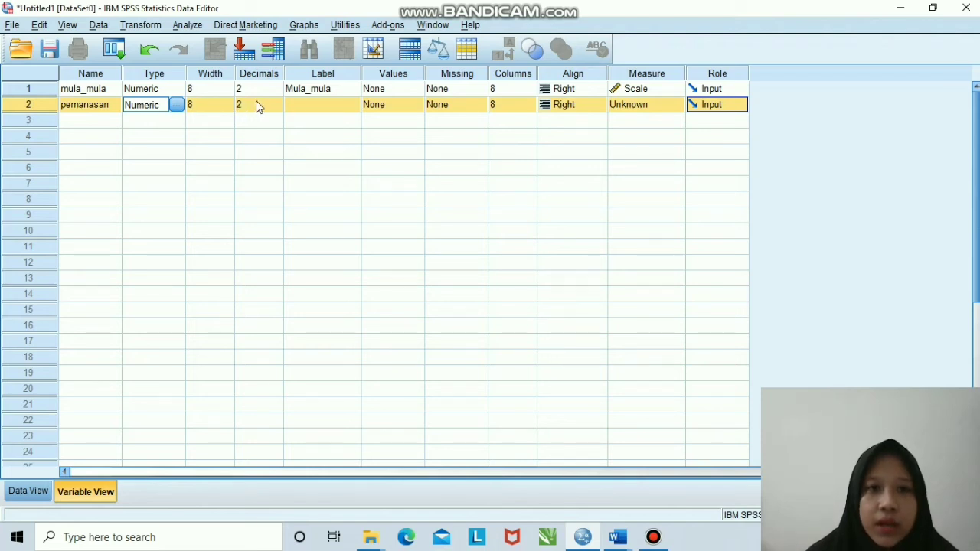
Give the pemanasan variable the label pemanasan and set its measurement level to Scale
left_click(306, 114)
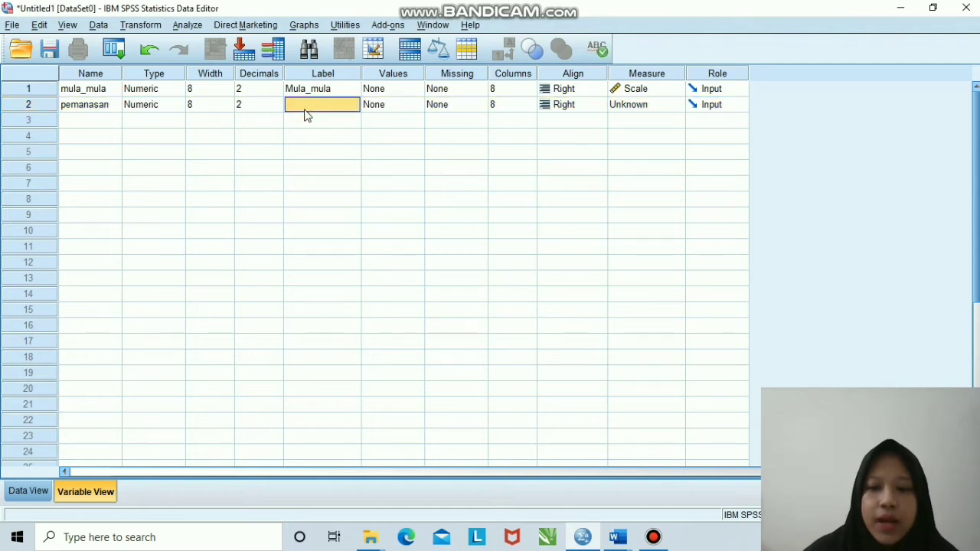
type("pemana")
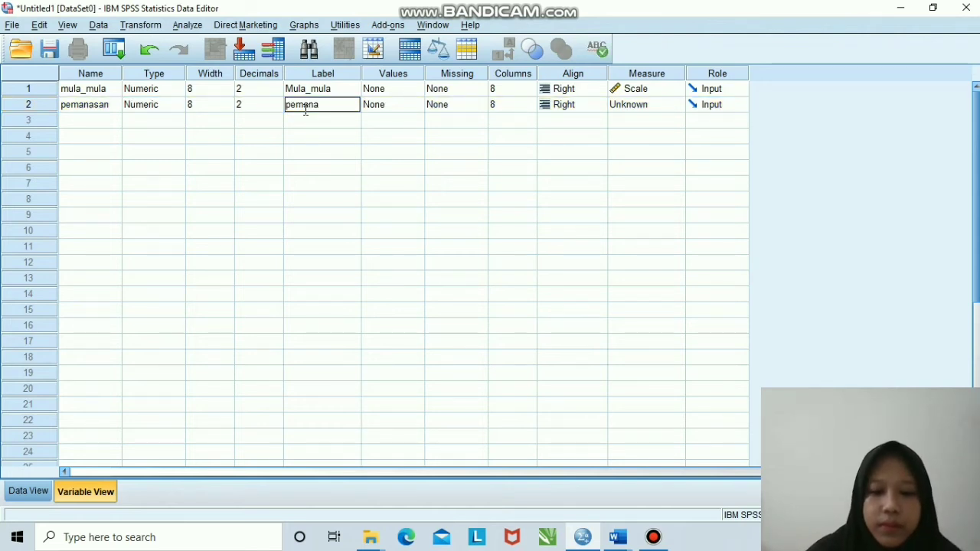
type("san")
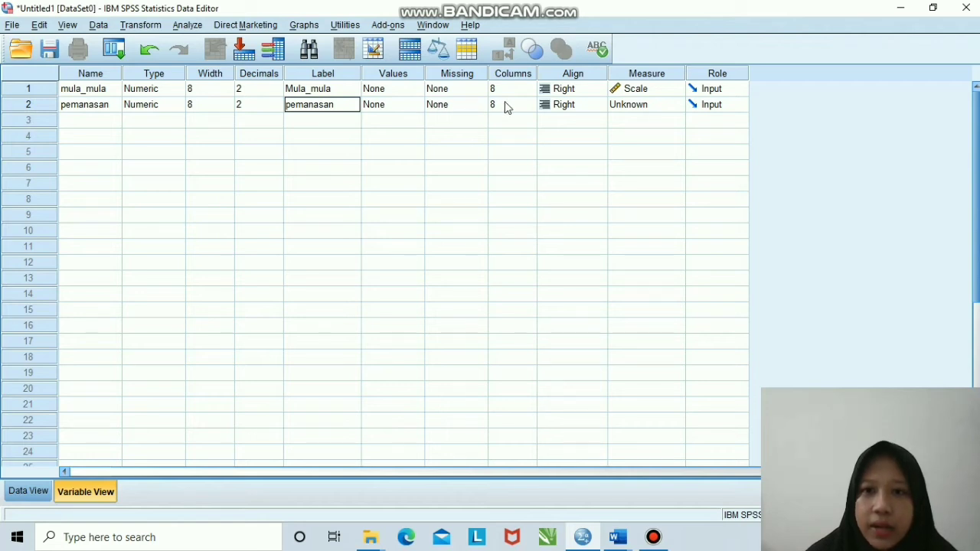
left_click(648, 107)
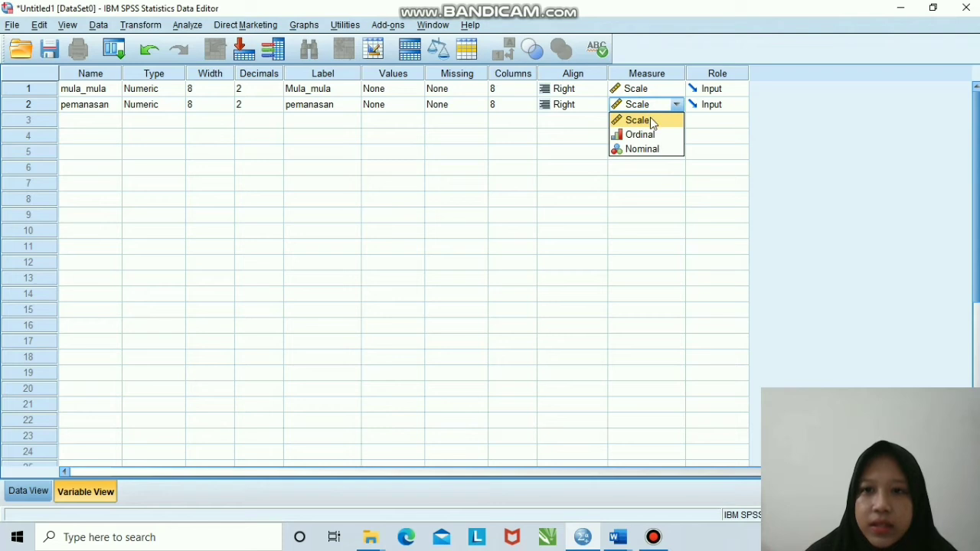
left_click(650, 118)
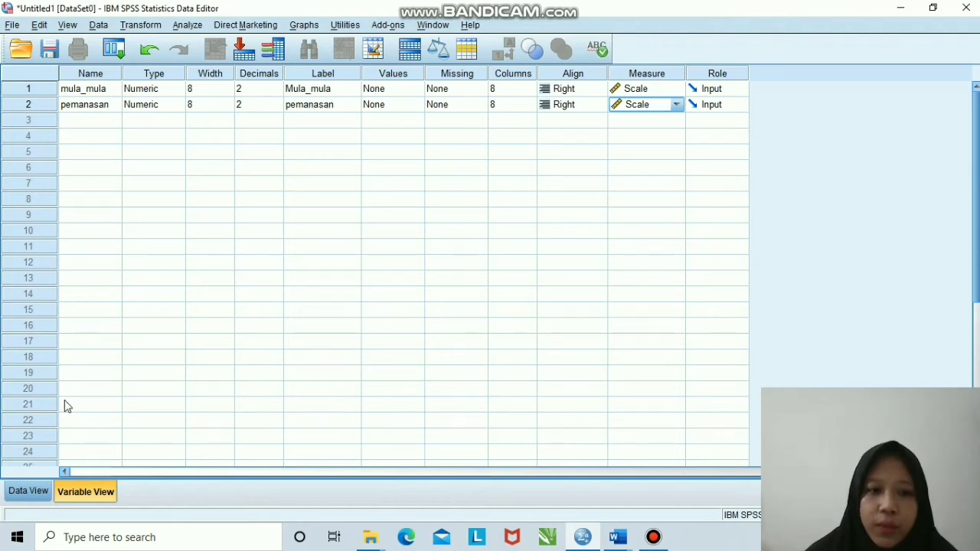
Set up an Explore analysis with pH_emulsi as dependent and jenis_emulsi as factor, keeping Descriptives with a 95% confidence interval for the mean
left_click(29, 491)
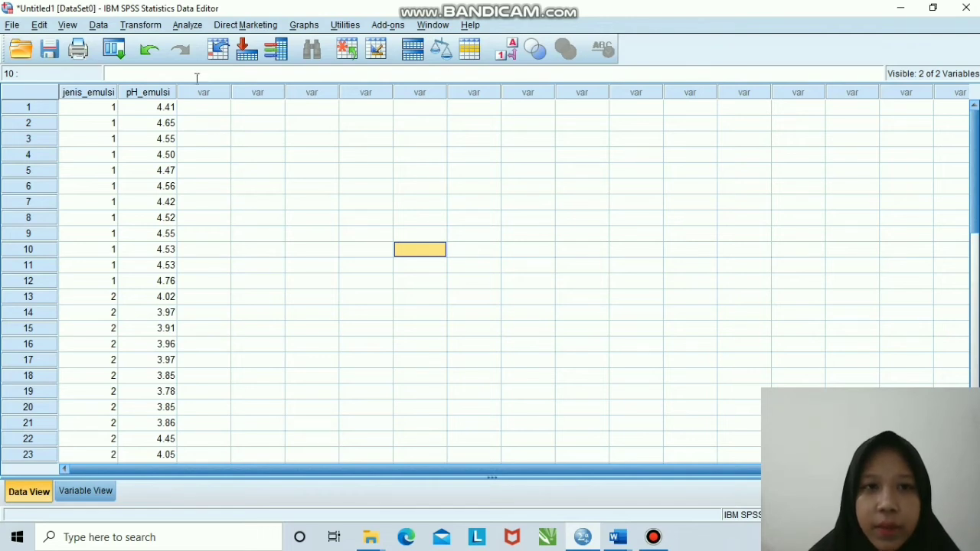
left_click(188, 25)
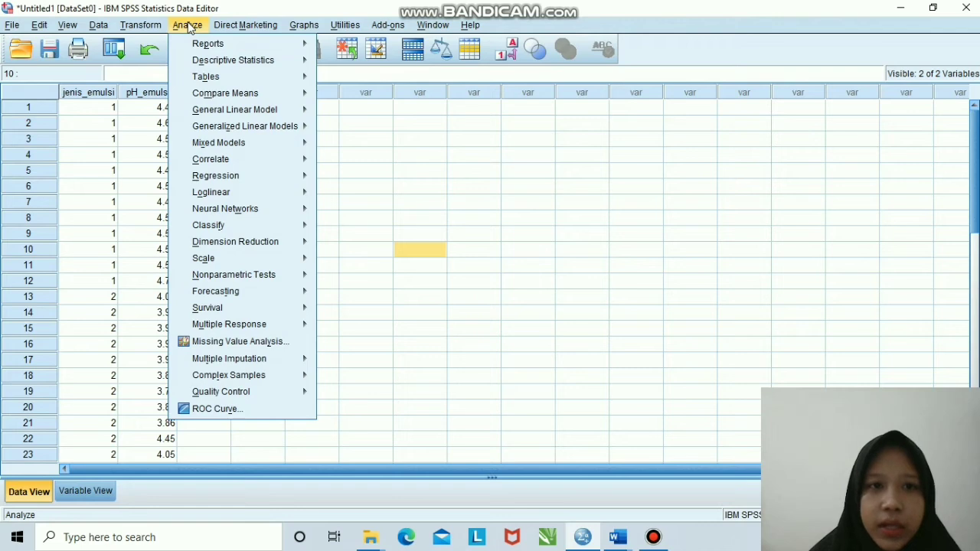
mouse_move(230, 66)
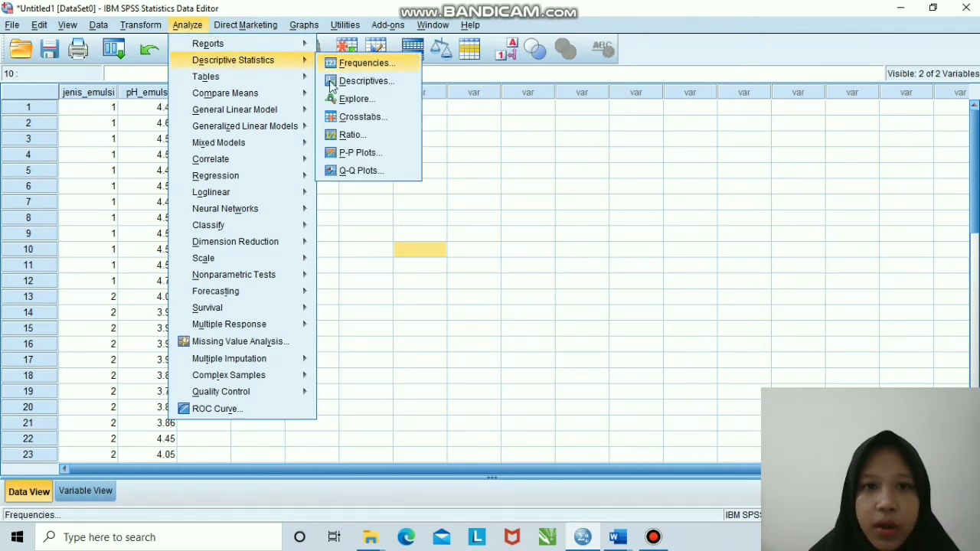
left_click(342, 99)
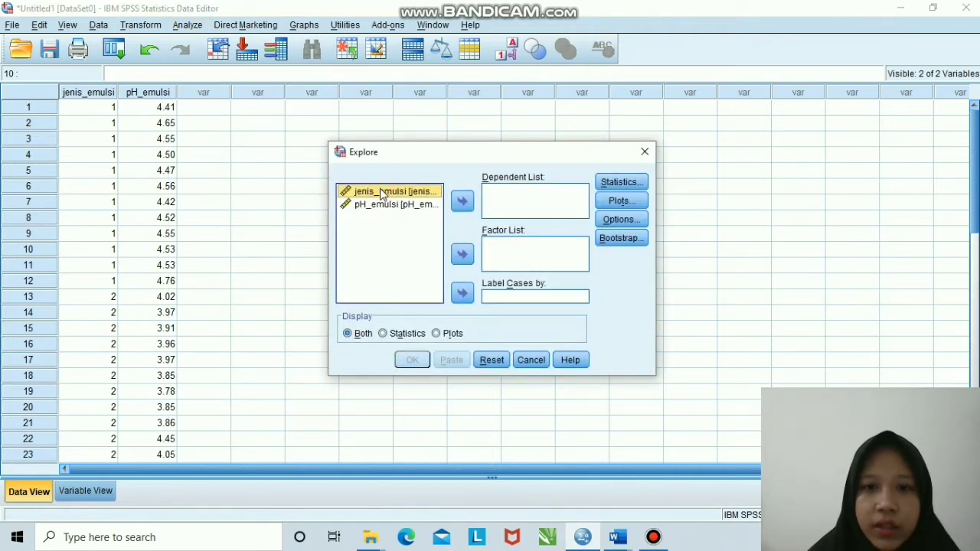
left_click(468, 254)
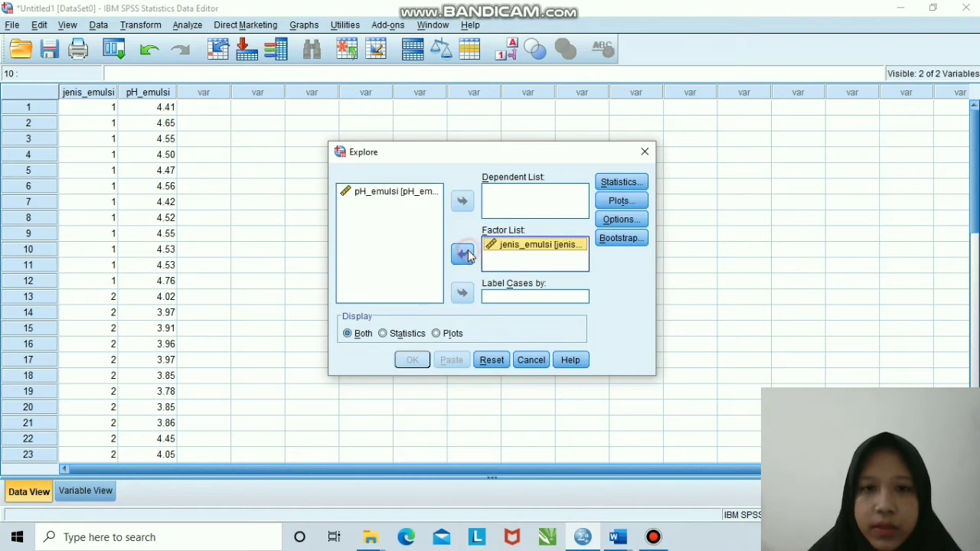
left_click(406, 192)
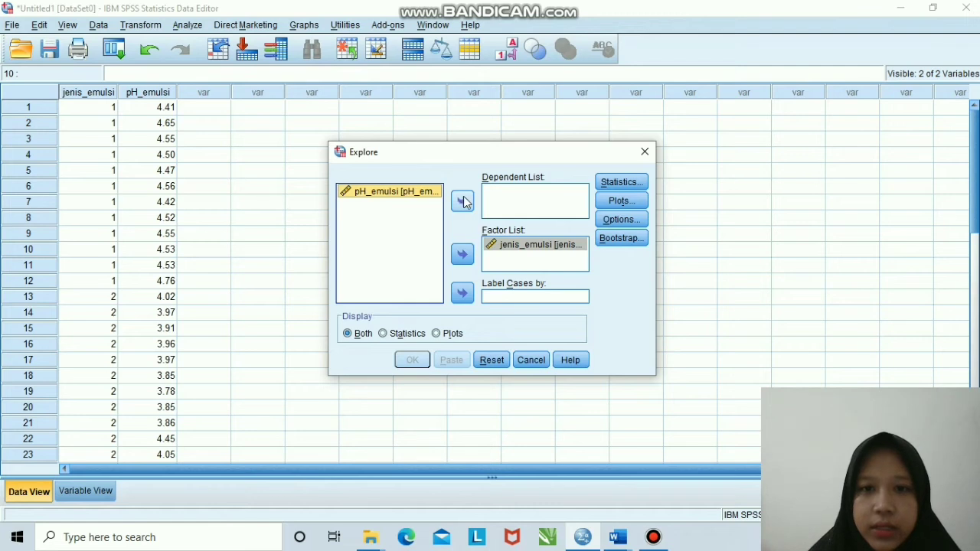
left_click(463, 199)
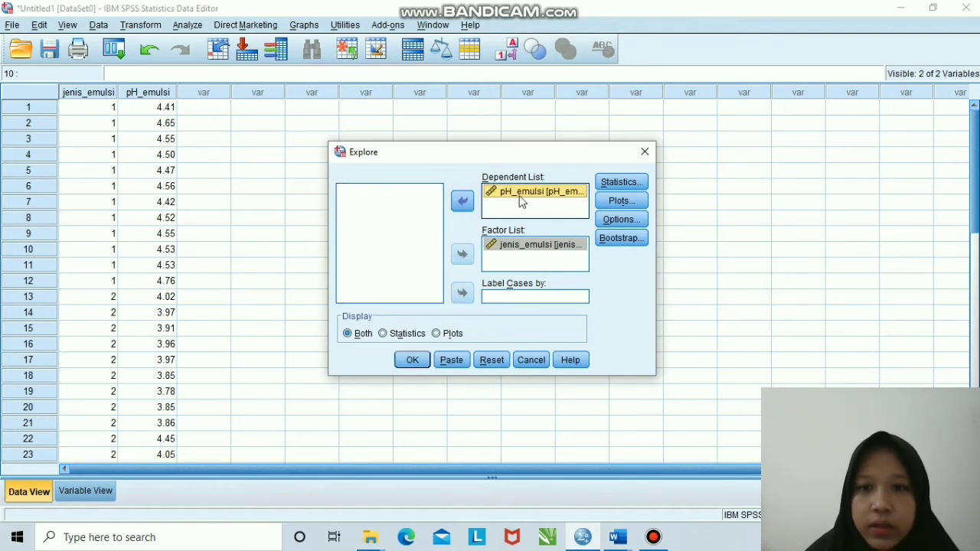
left_click(614, 185)
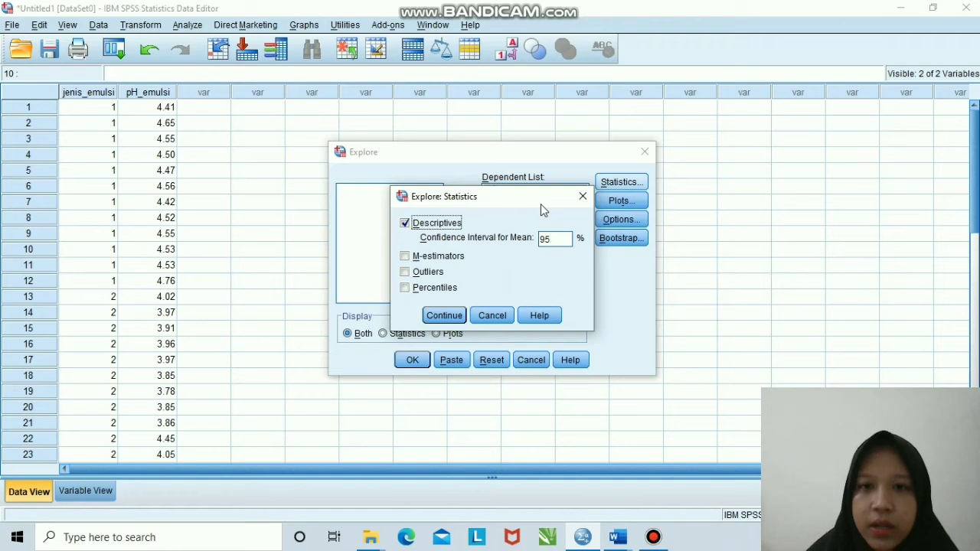
left_click(448, 315)
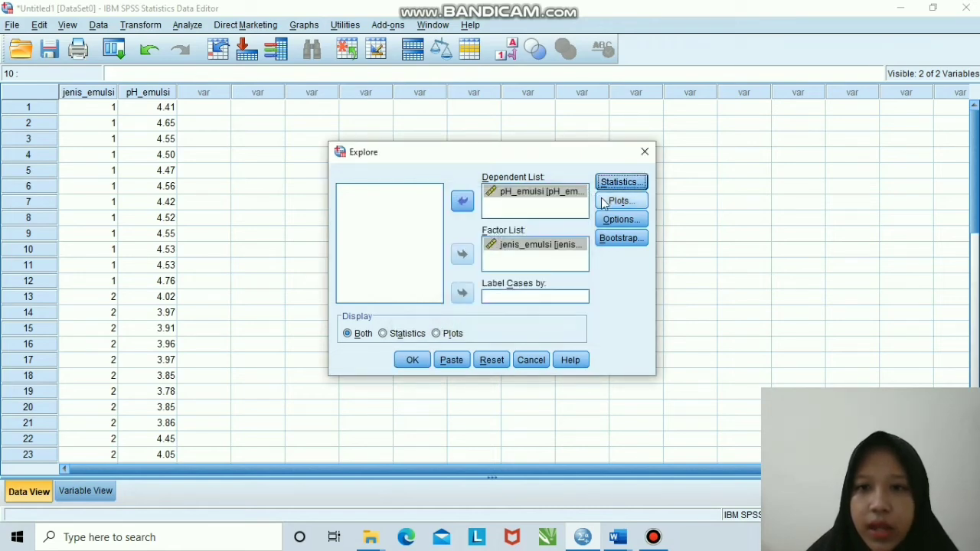
Turn off boxplots and stem-and-leaf plots, choose Power estimation for the Levene test, and run the Explore analysis
left_click(604, 202)
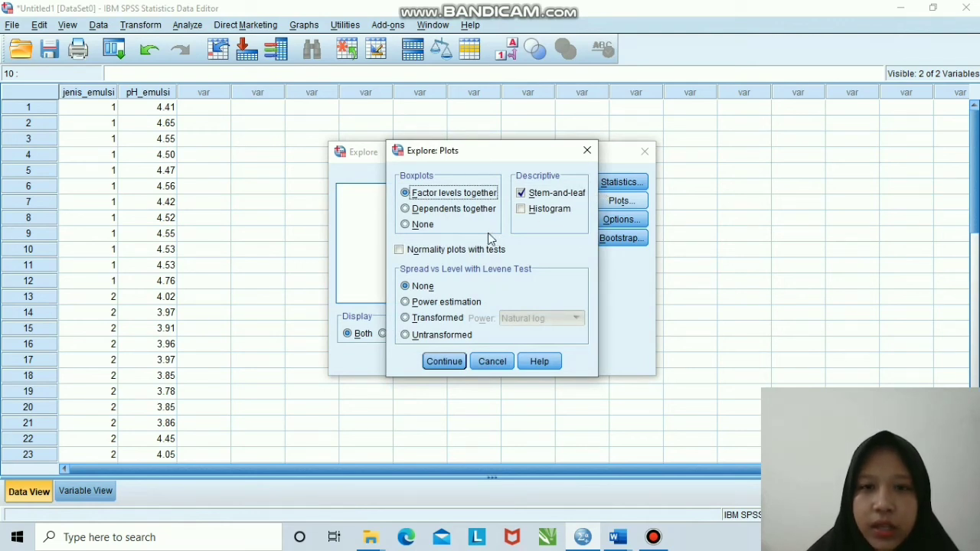
left_click(406, 225)
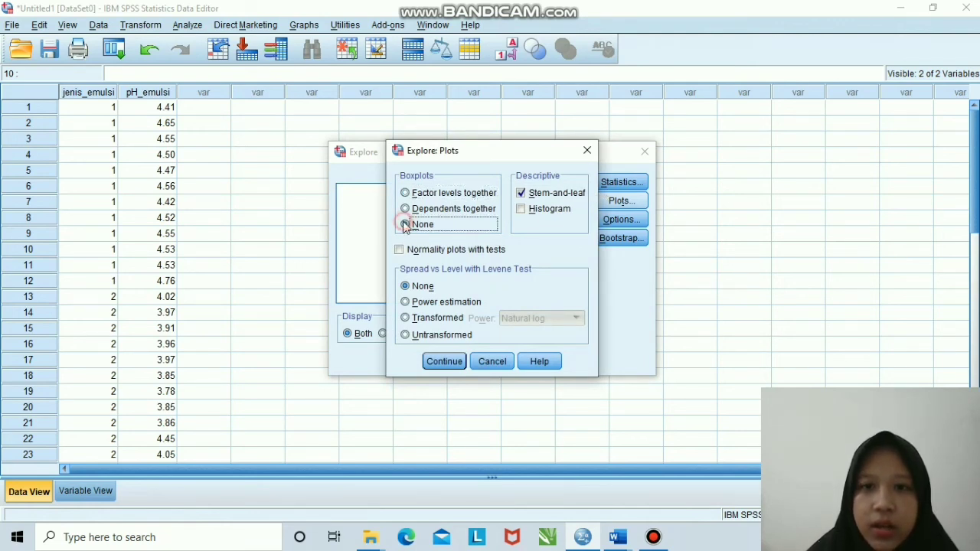
left_click(521, 194)
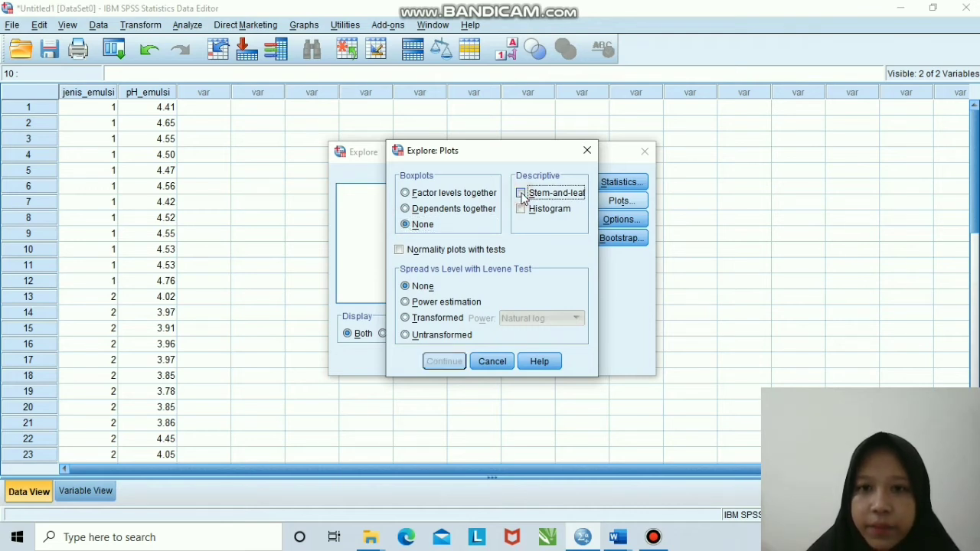
left_click(404, 302)
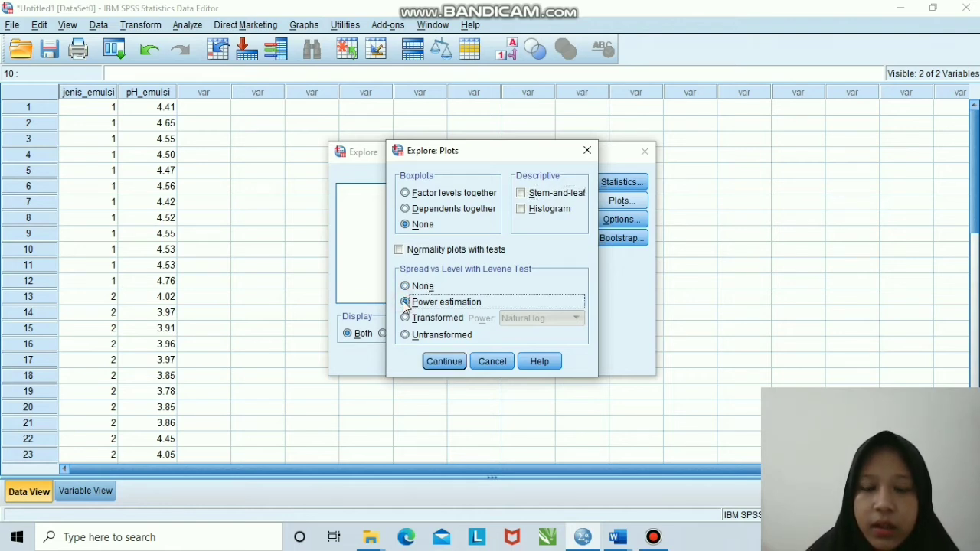
left_click(446, 360)
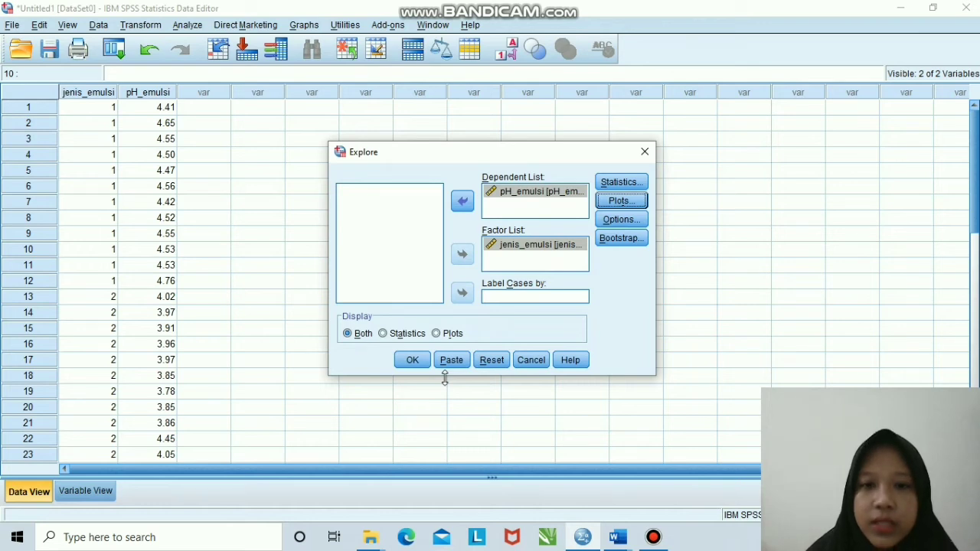
left_click(412, 360)
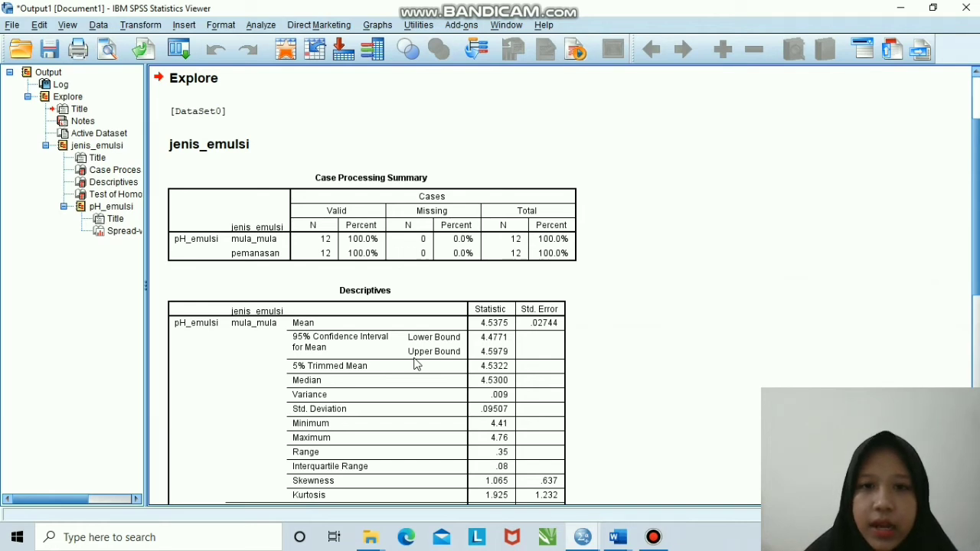
Examine the Explore output for pH_emulsi, from the descriptives through the Test of Homogeneity of Variance table
scroll(416, 364, "down", 2)
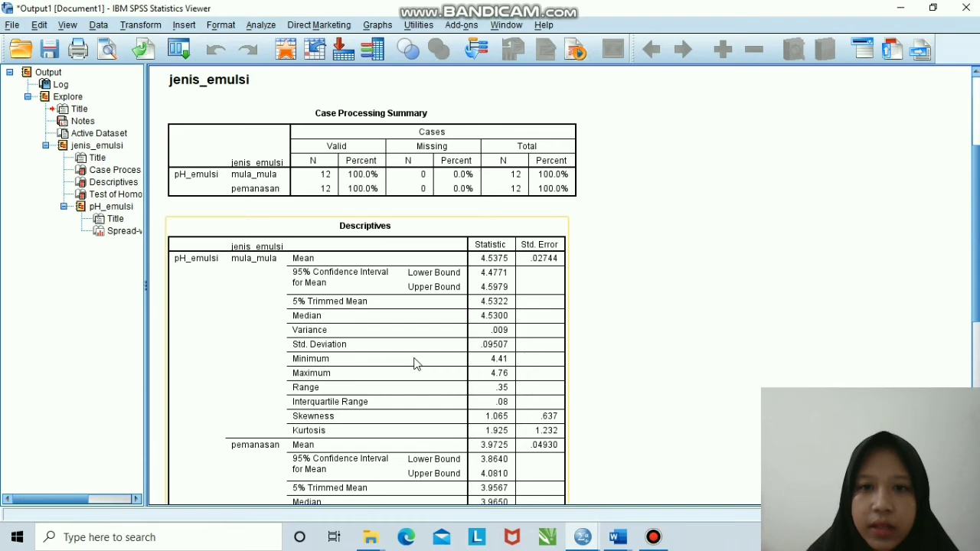
scroll(413, 364, "down", 4)
scroll(416, 363, "down", 4)
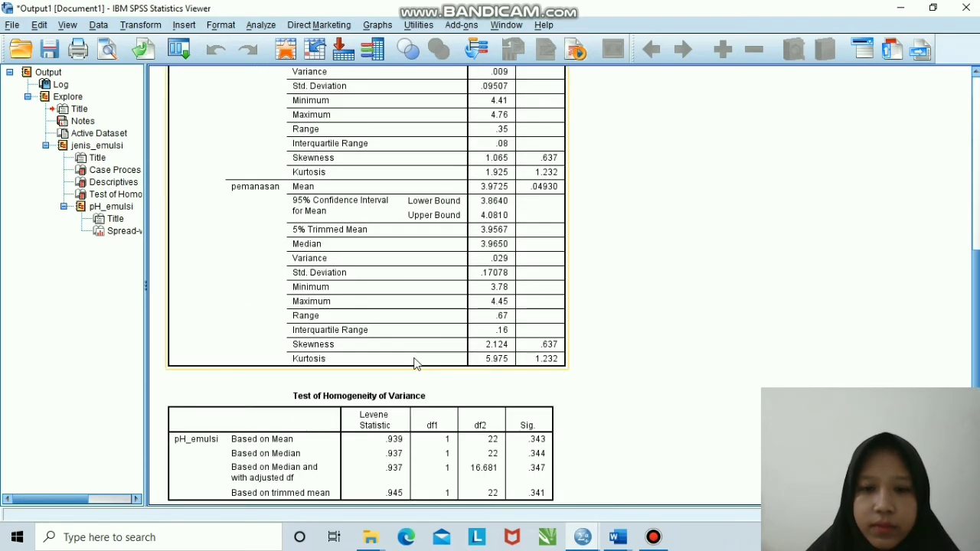
scroll(415, 364, "down", 2)
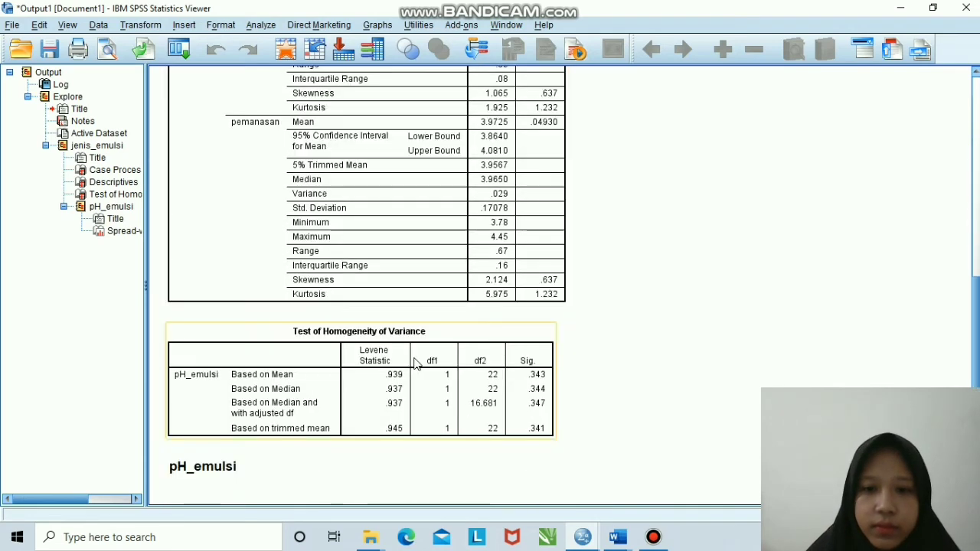
scroll(416, 364, "down", 3)
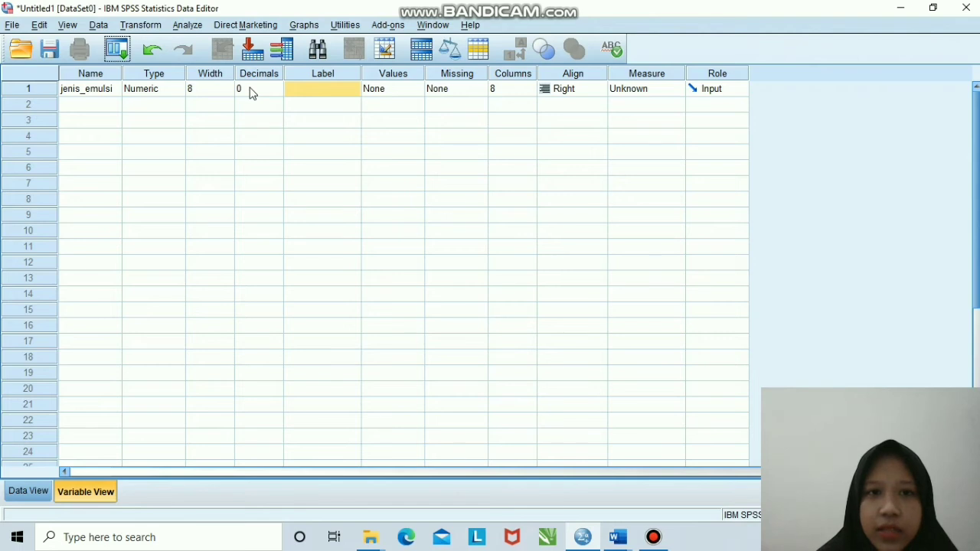
Give the jenis_emulsi variable the label jenis_emulsi
left_click(292, 89)
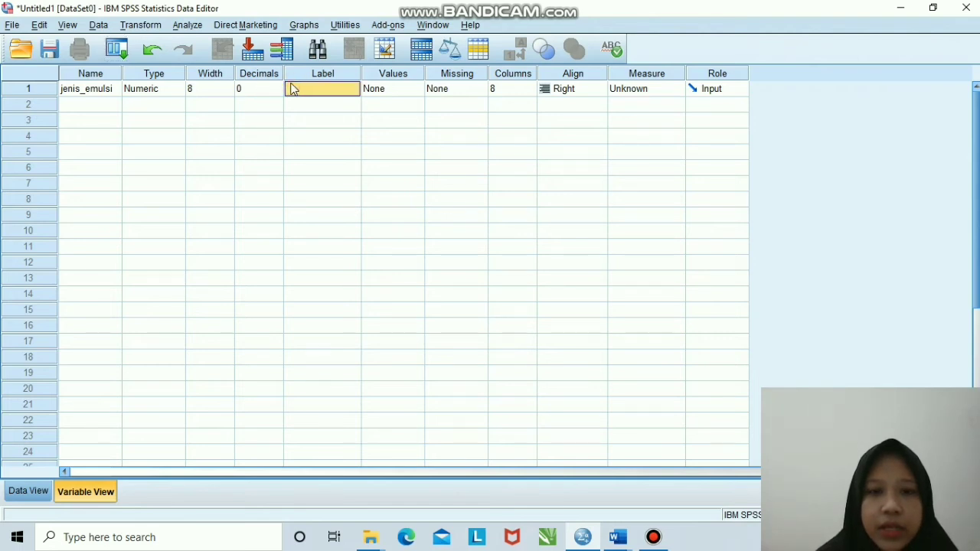
type("je")
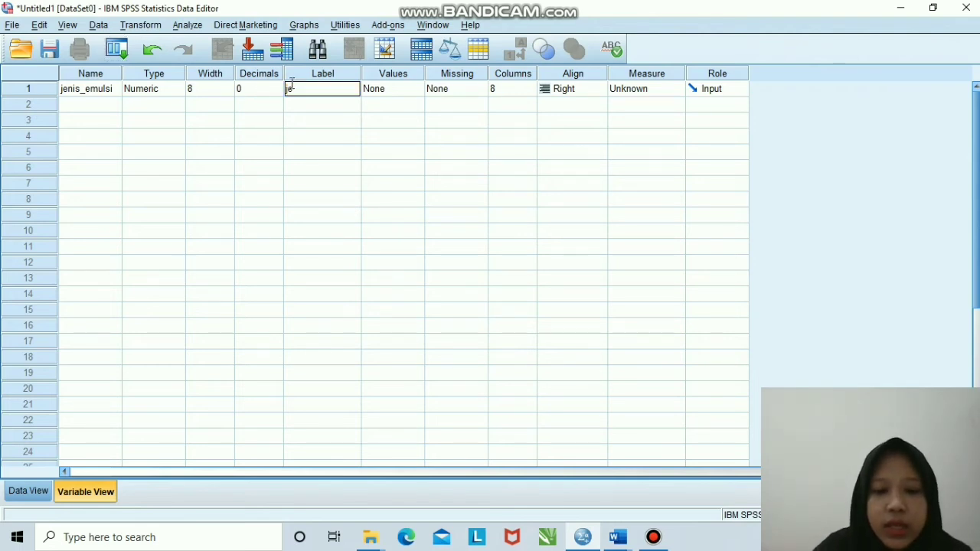
type("nis")
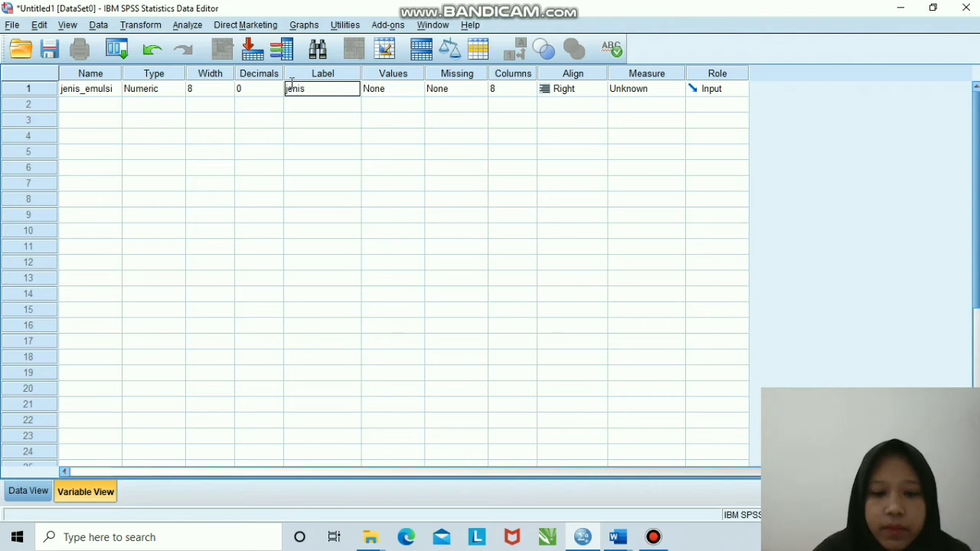
type("_emulsi")
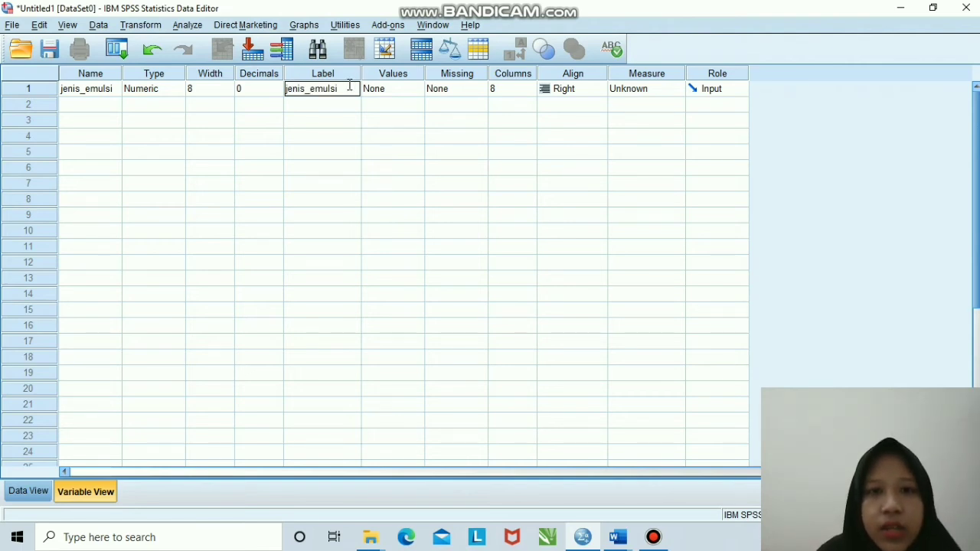
Add a value label to jenis_emulsi that defines 1 as mula_mula
left_click(385, 89)
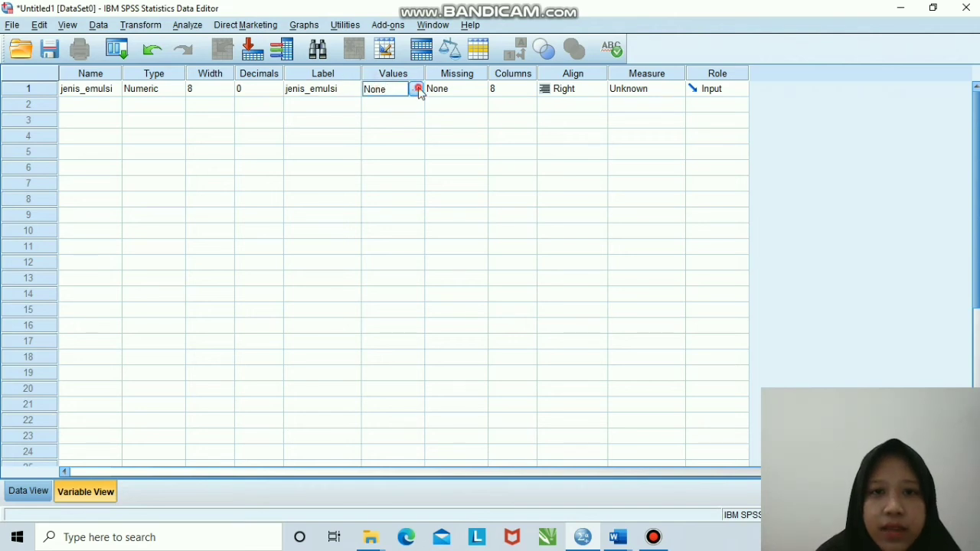
left_click(415, 91)
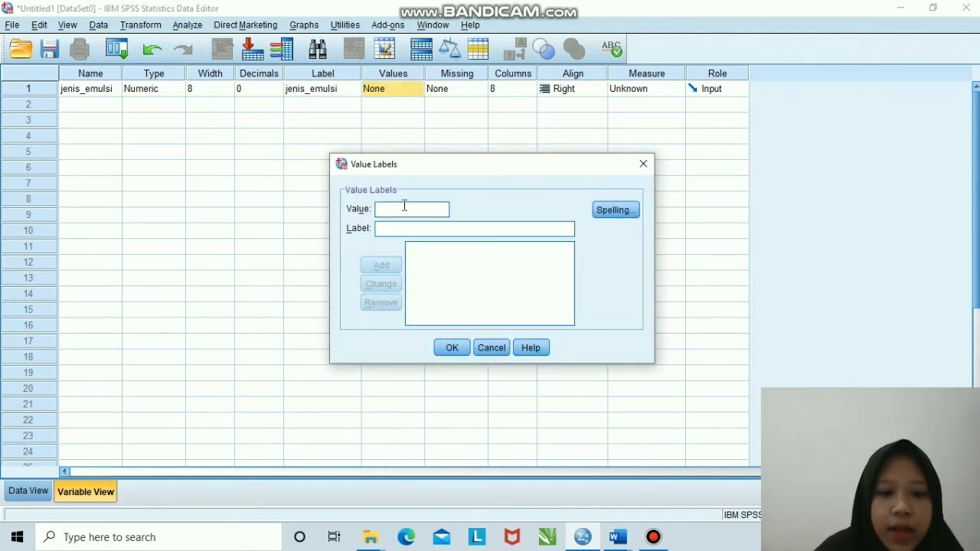
type("1")
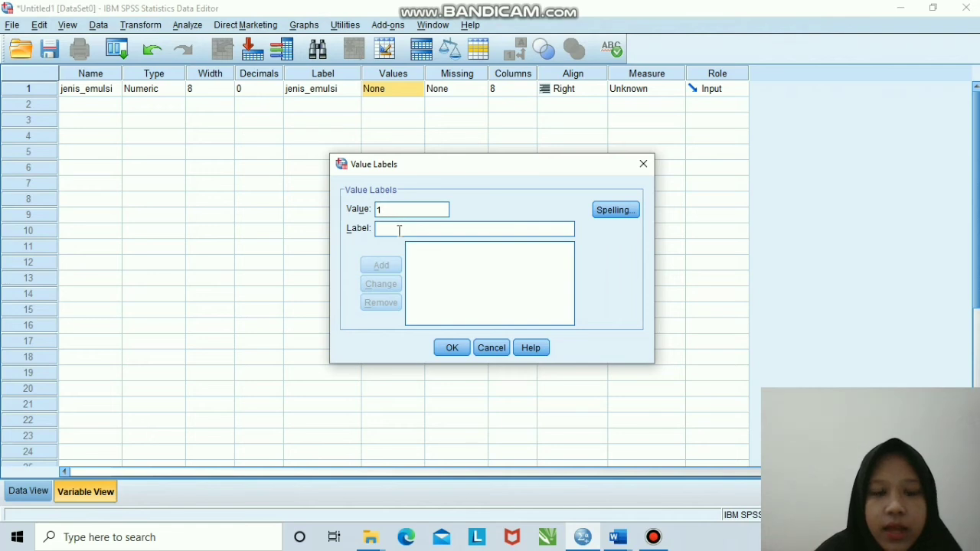
left_click(399, 229)
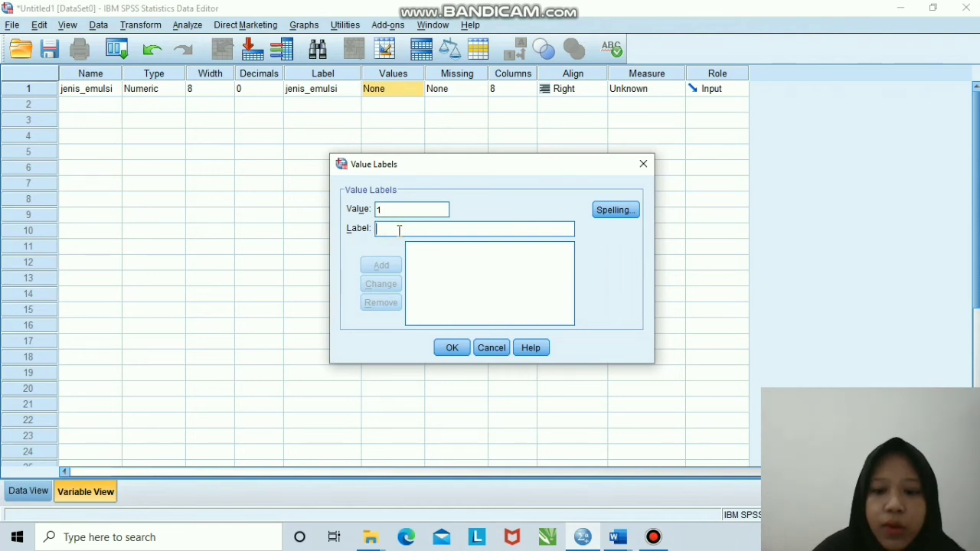
type("mula")
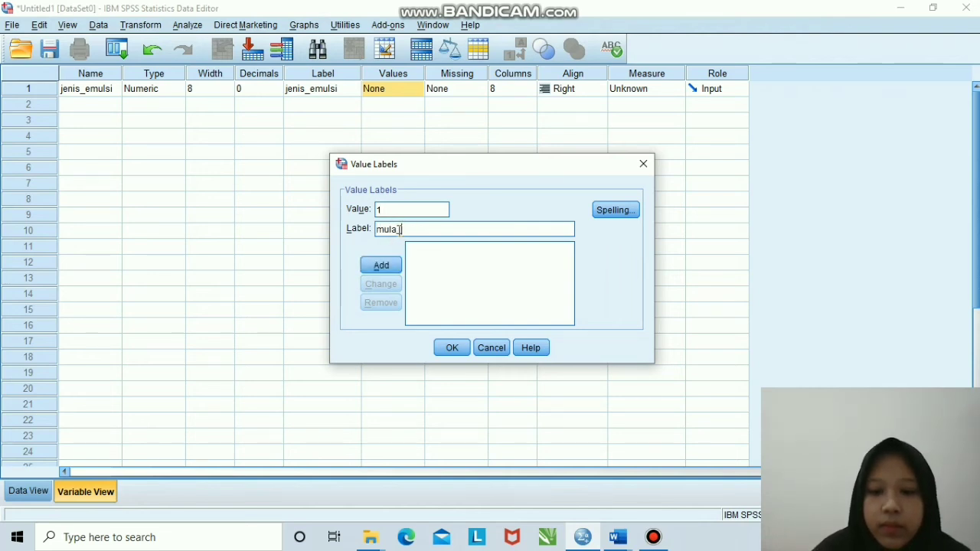
type(" mula")
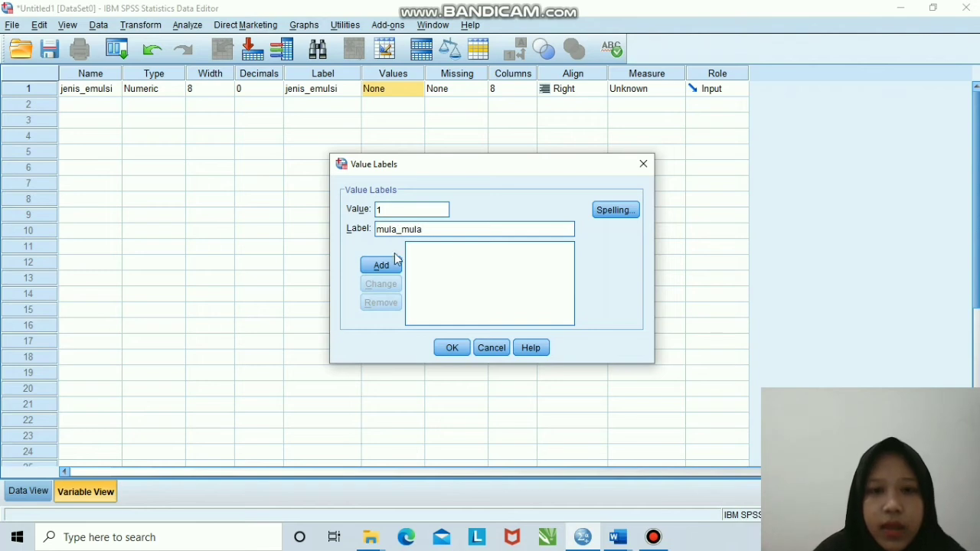
left_click(389, 267)
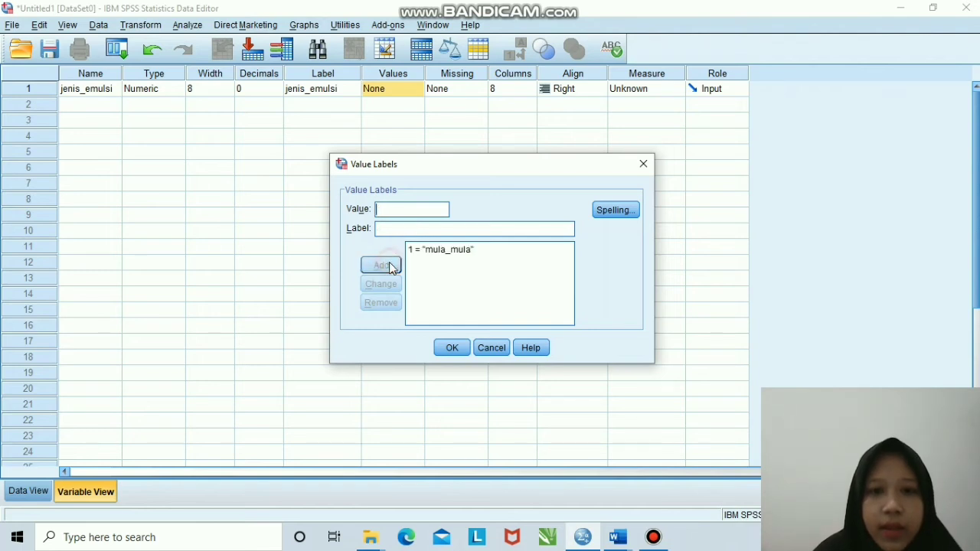
Define value 2 of jenis_emulsi as pemanasan, apply the value labels, and set the variable's measurement level to Scale
left_click(386, 208)
type("2")
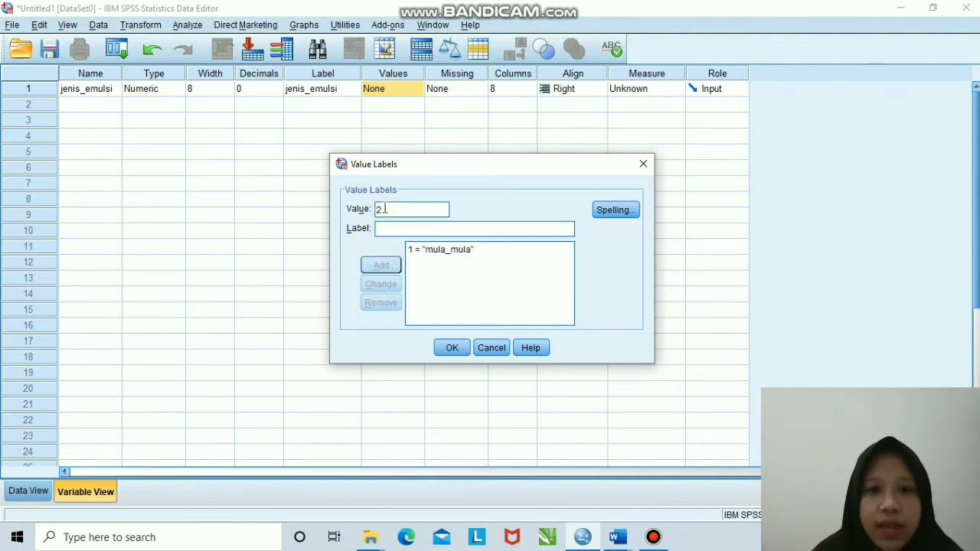
left_click(385, 230)
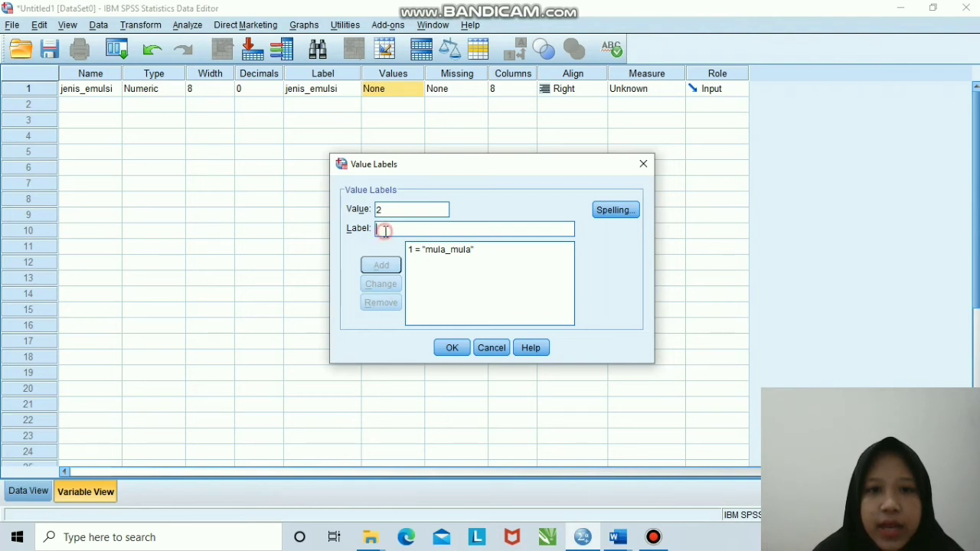
type("pemana")
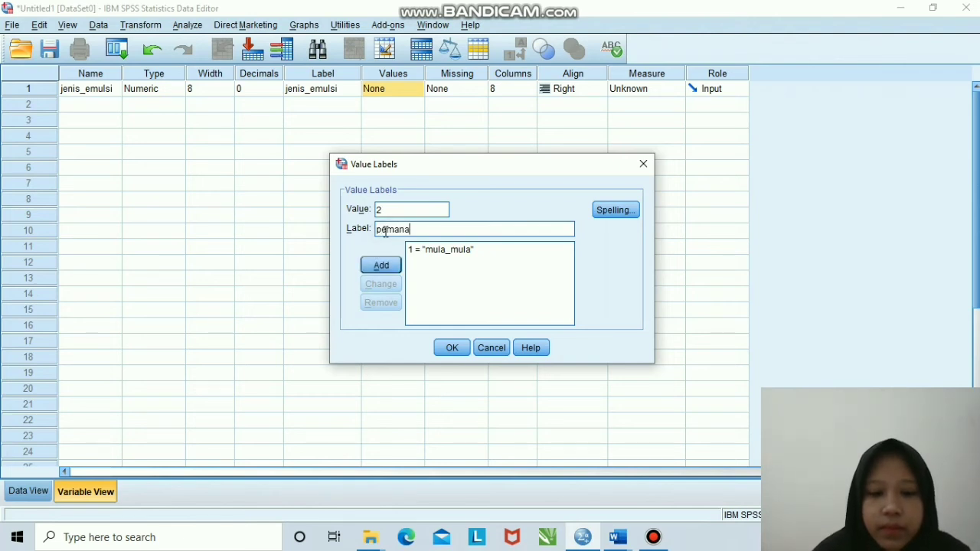
type("san")
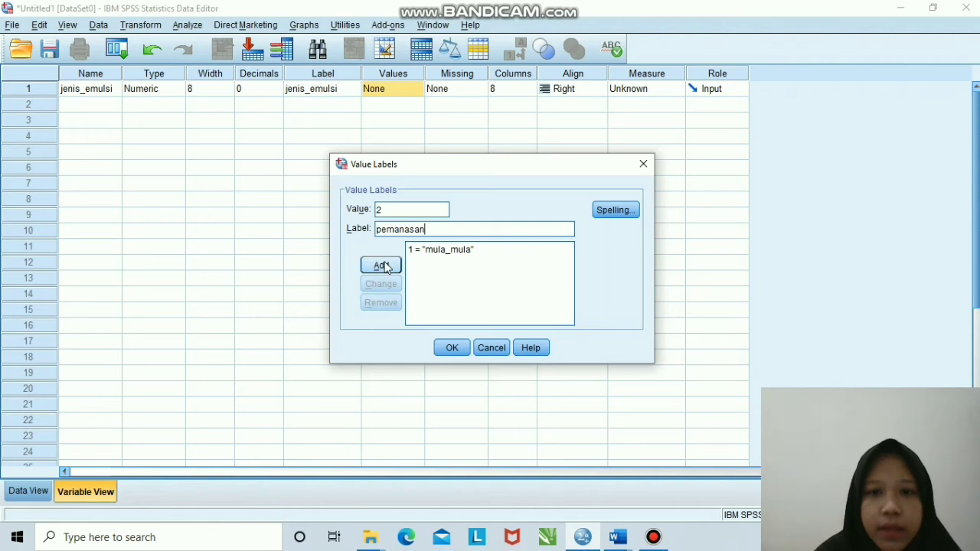
left_click(385, 266)
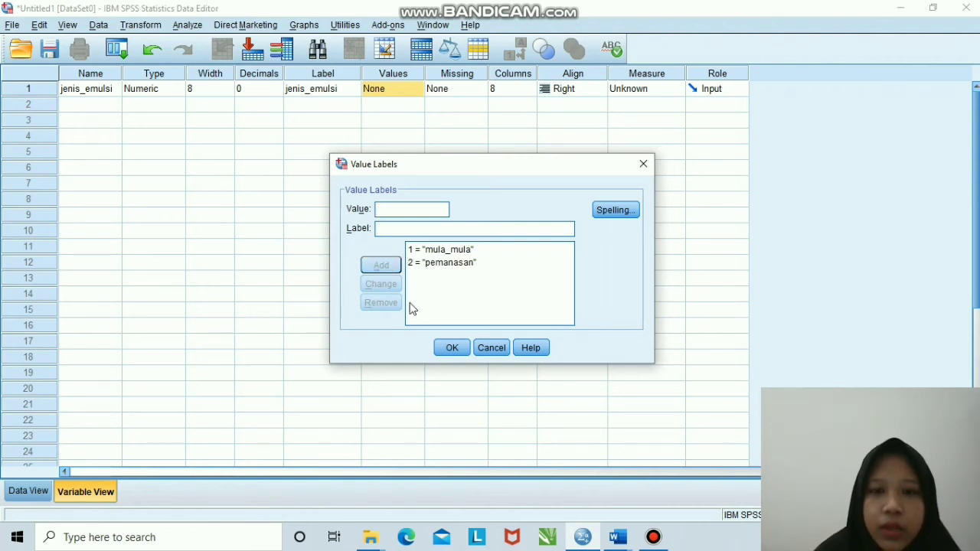
left_click(443, 347)
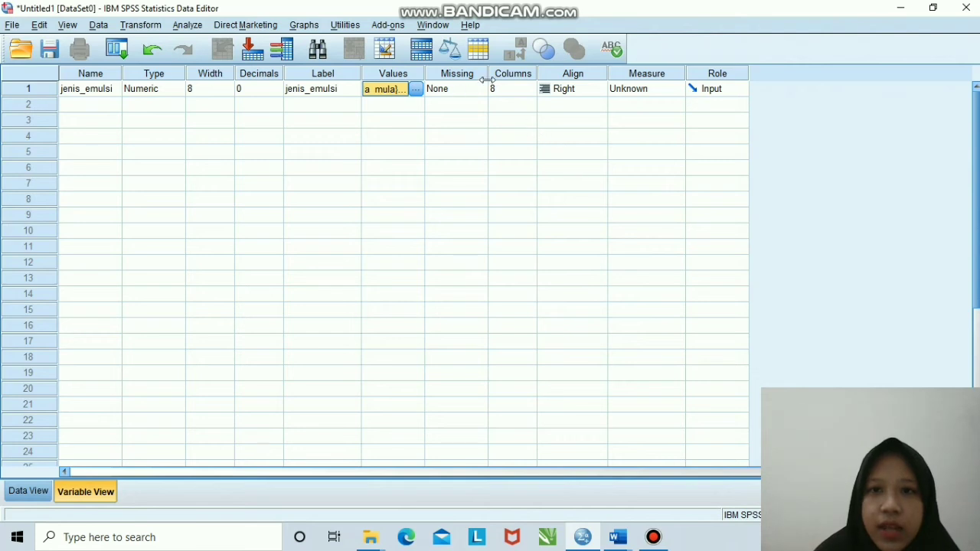
left_click(622, 91)
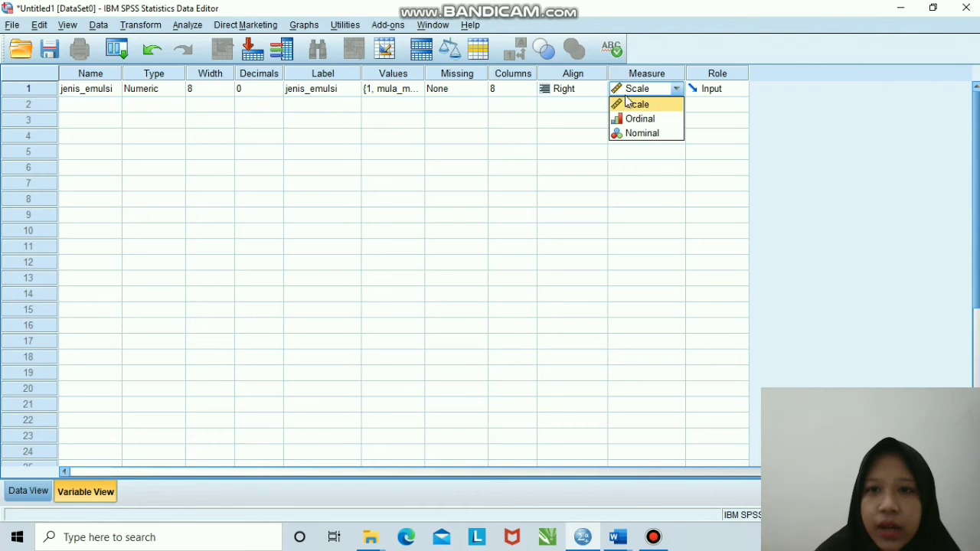
left_click(636, 107)
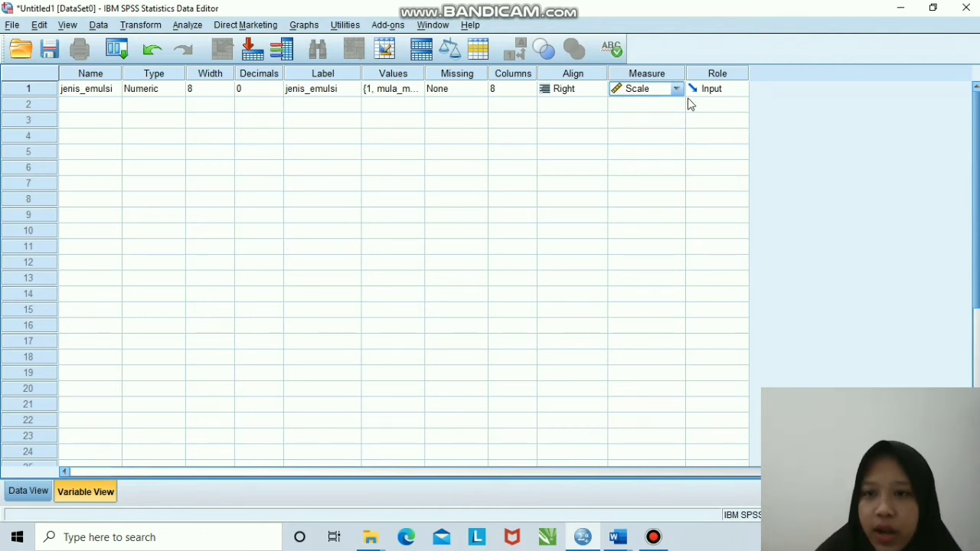
Create a second numeric variable named pH_emulsi below jenis_emulsi
left_click(92, 107)
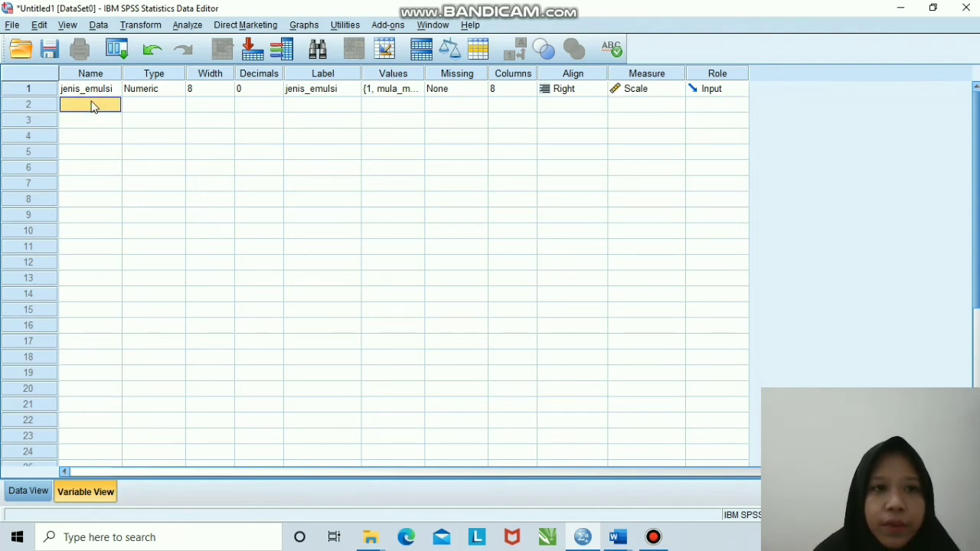
type("p")
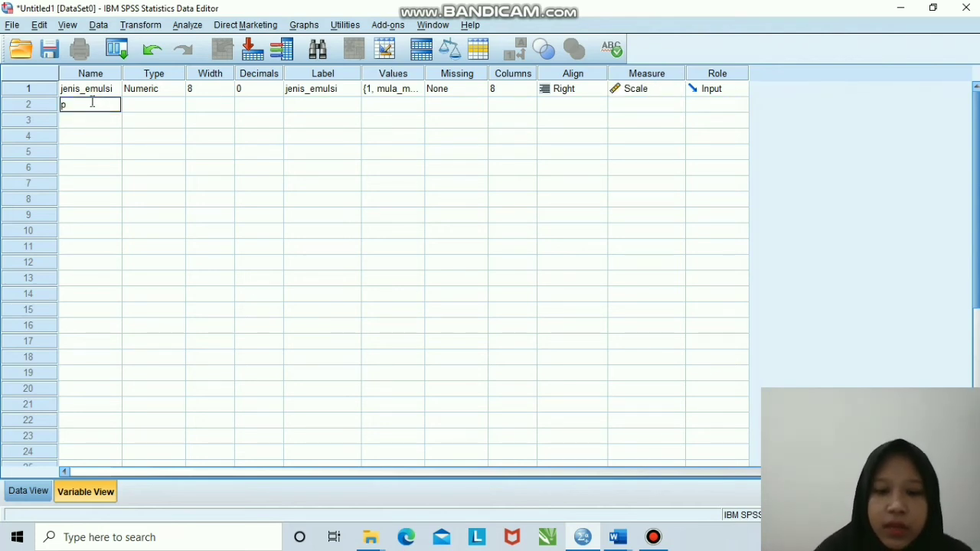
type("H_emulsi")
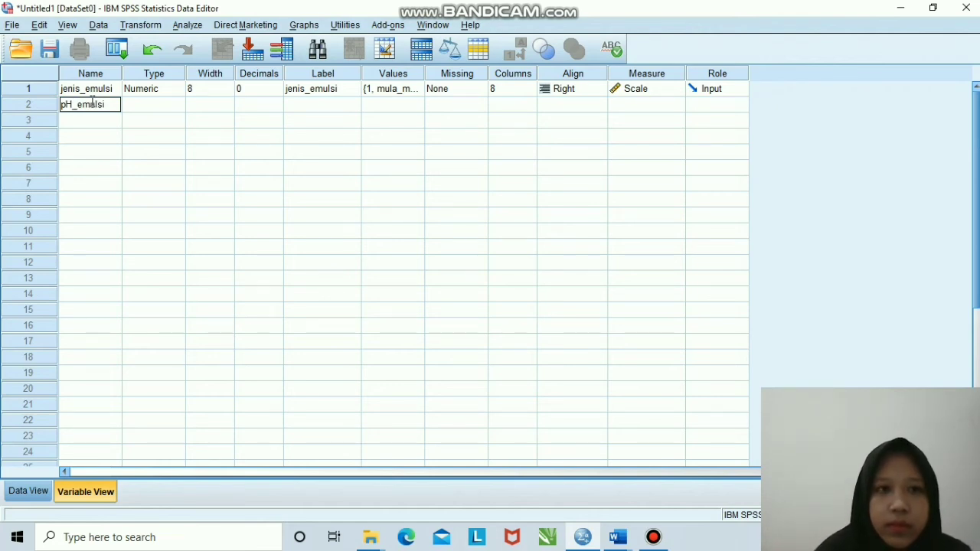
left_click(138, 112)
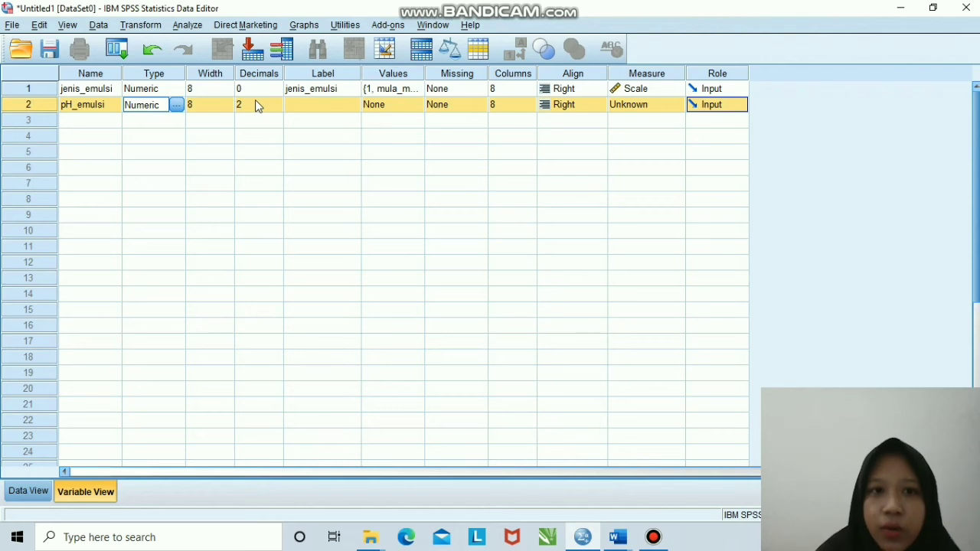
Give the pH_emulsi variable the label pH_emulsi and set its measurement level to Scale
left_click(300, 104)
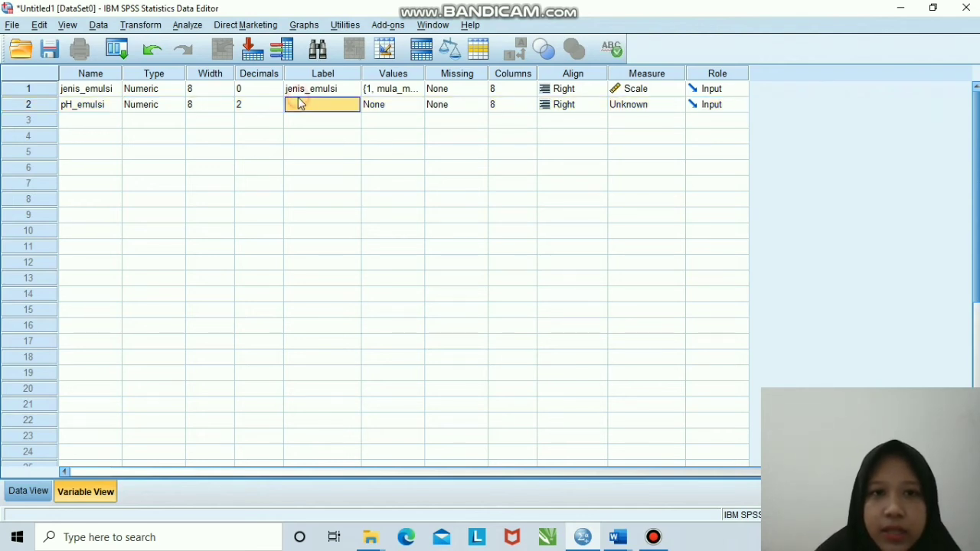
type("p")
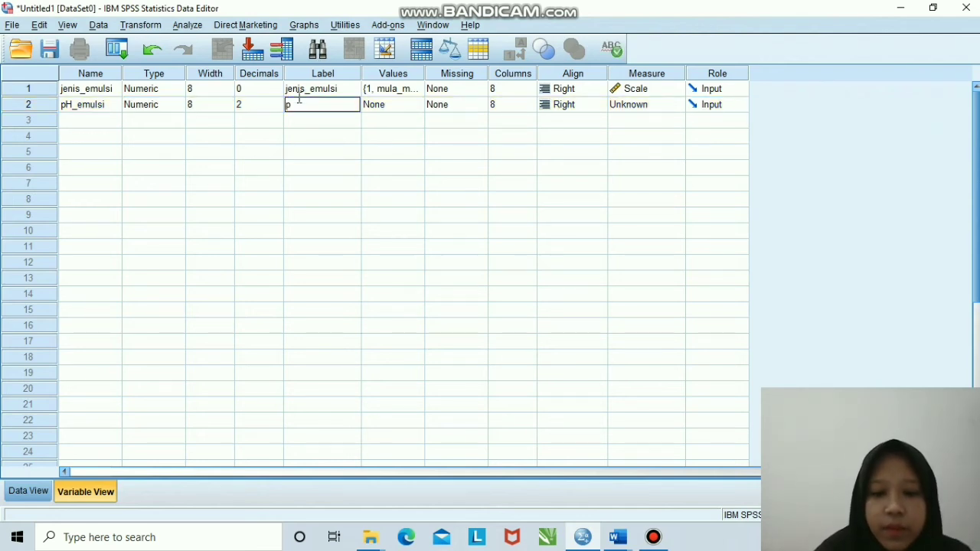
type("H_e")
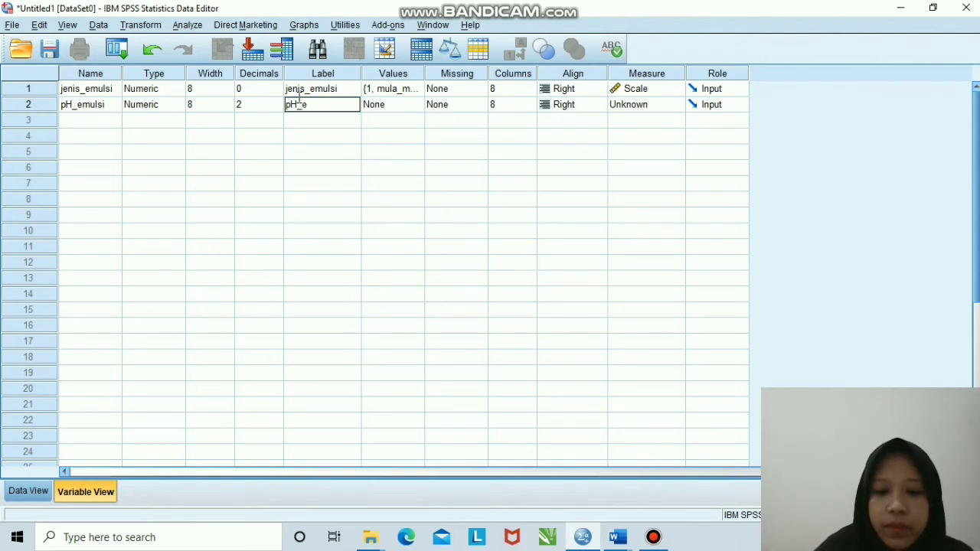
type("mulsi")
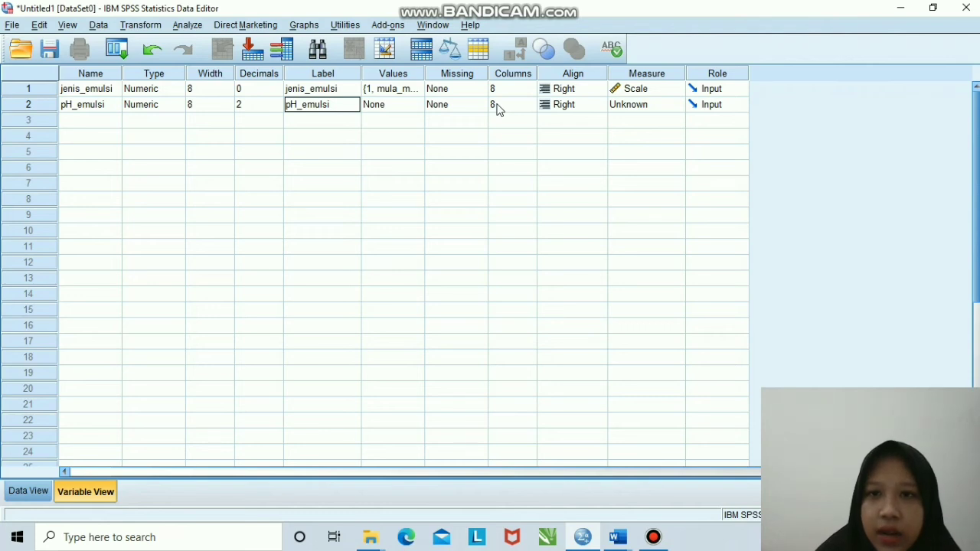
left_click(624, 105)
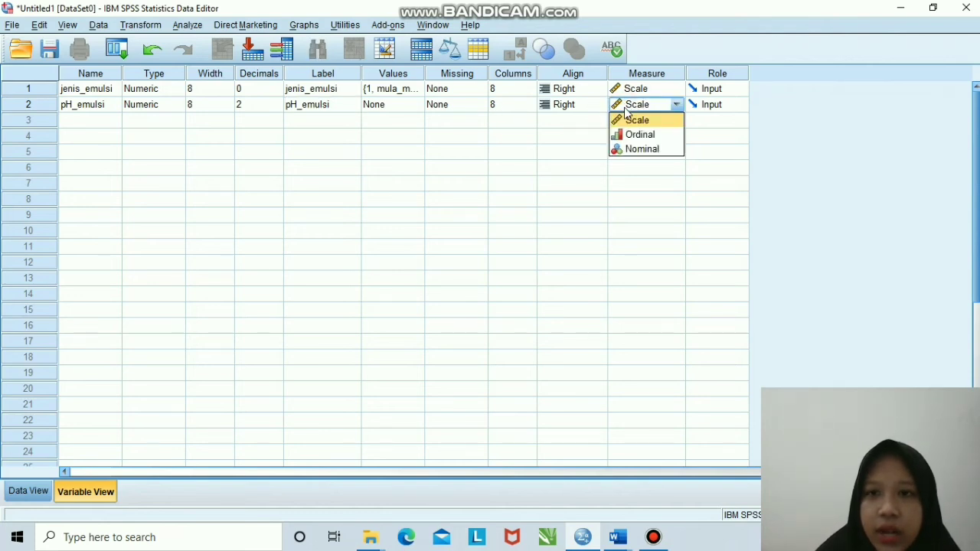
left_click(634, 121)
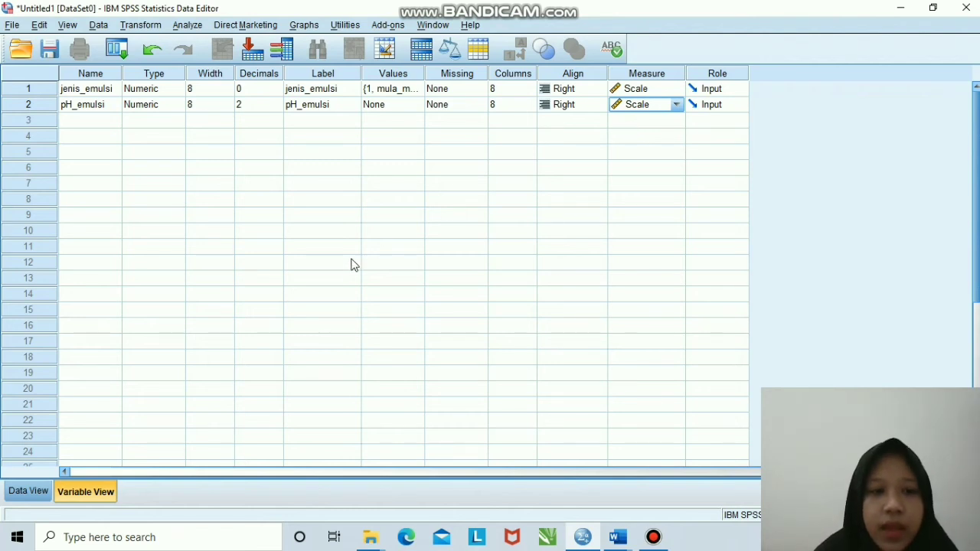
Start an Explore analysis with mula_mula and pemanasan as the dependent variables
left_click(35, 491)
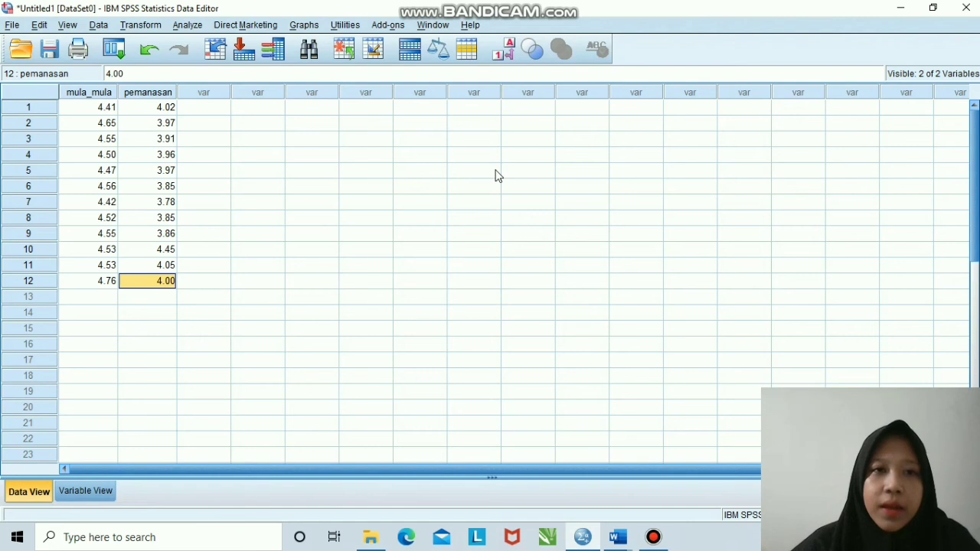
left_click(183, 29)
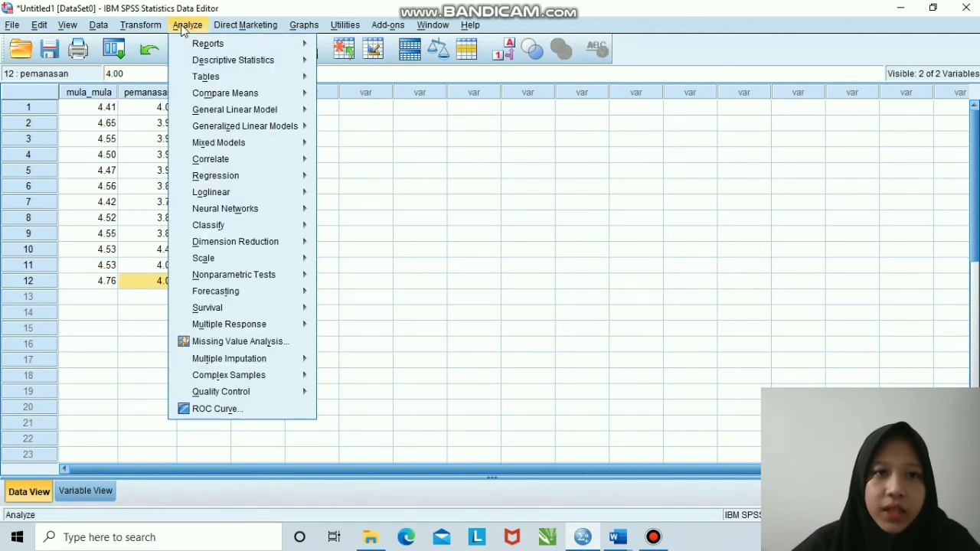
mouse_move(220, 65)
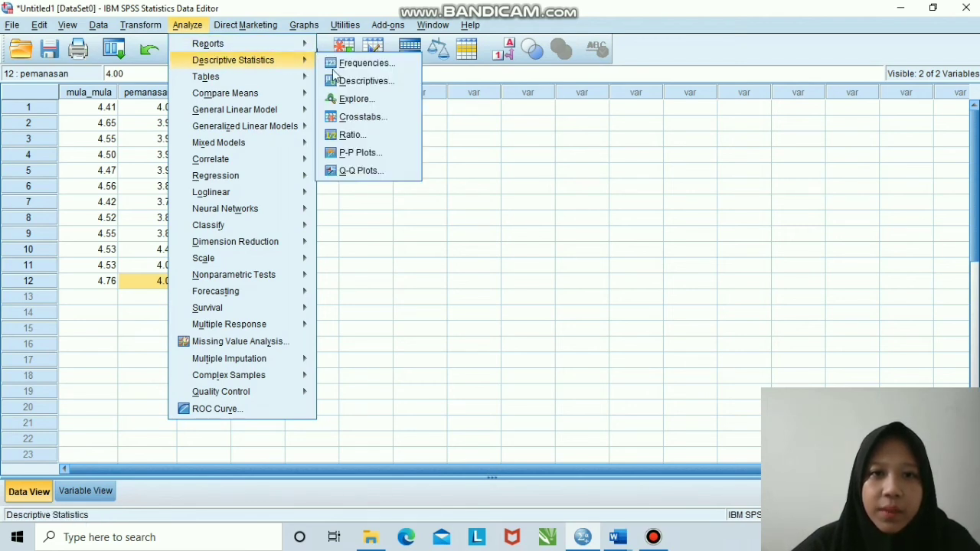
left_click(376, 99)
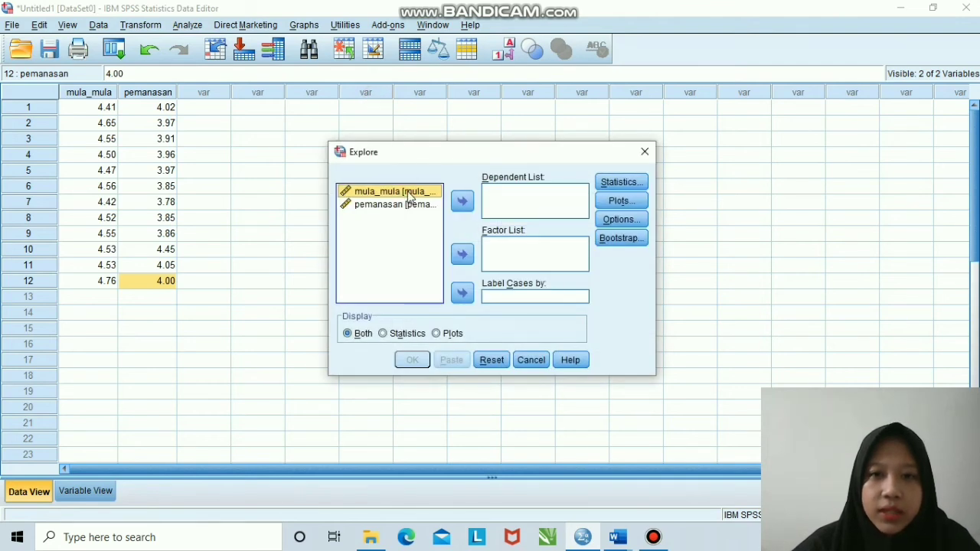
left_click(463, 203)
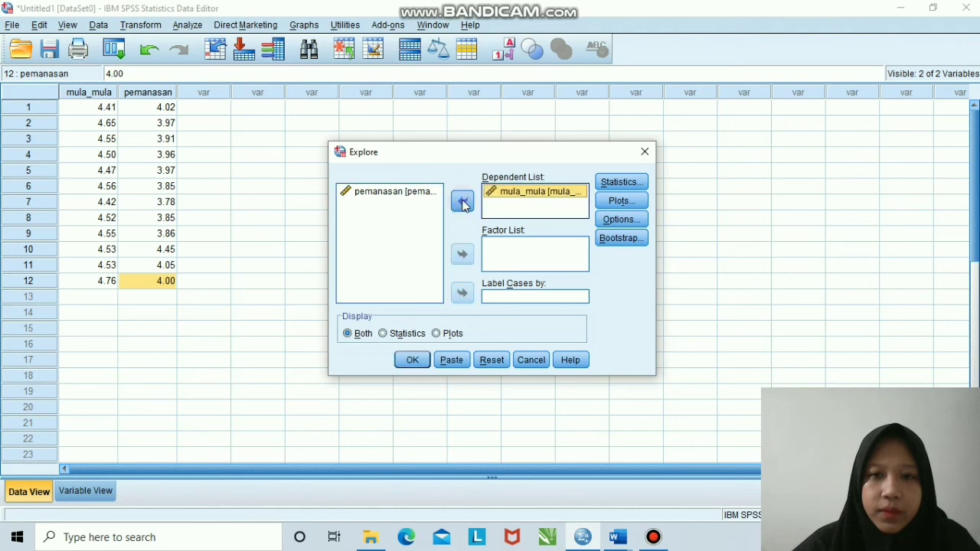
left_click(419, 193)
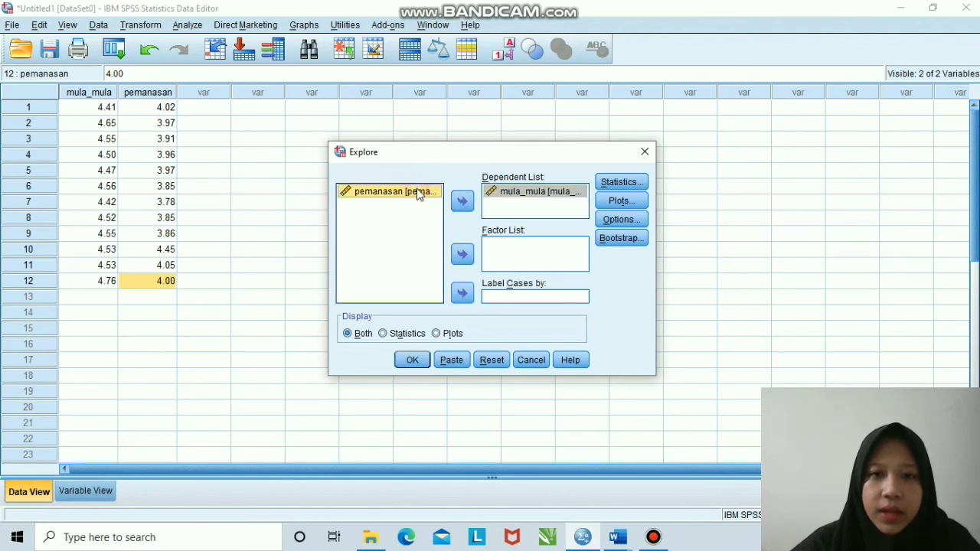
left_click(460, 203)
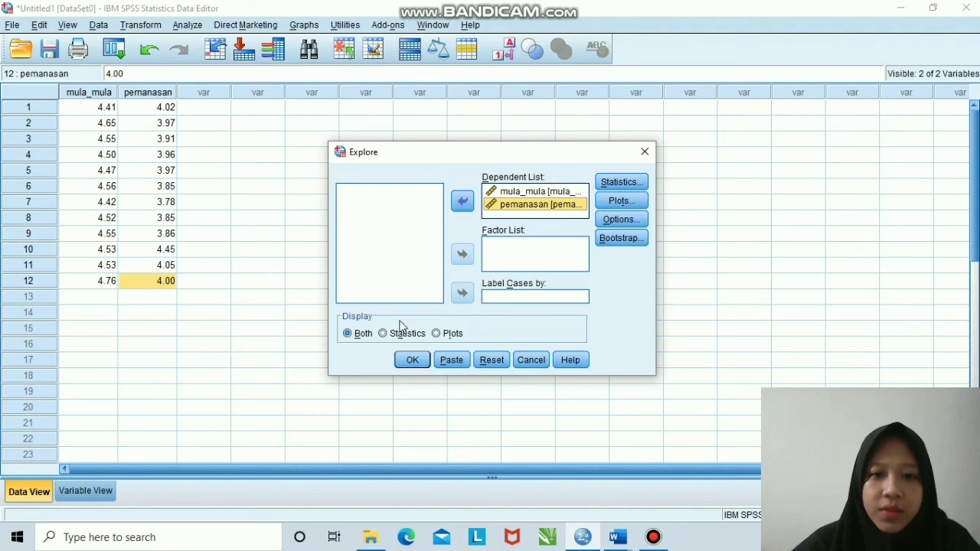
Limit the Explore output to plots, with boxplots set to None, normality plots with tests enabled and stem-and-leaf disabled
left_click(436, 333)
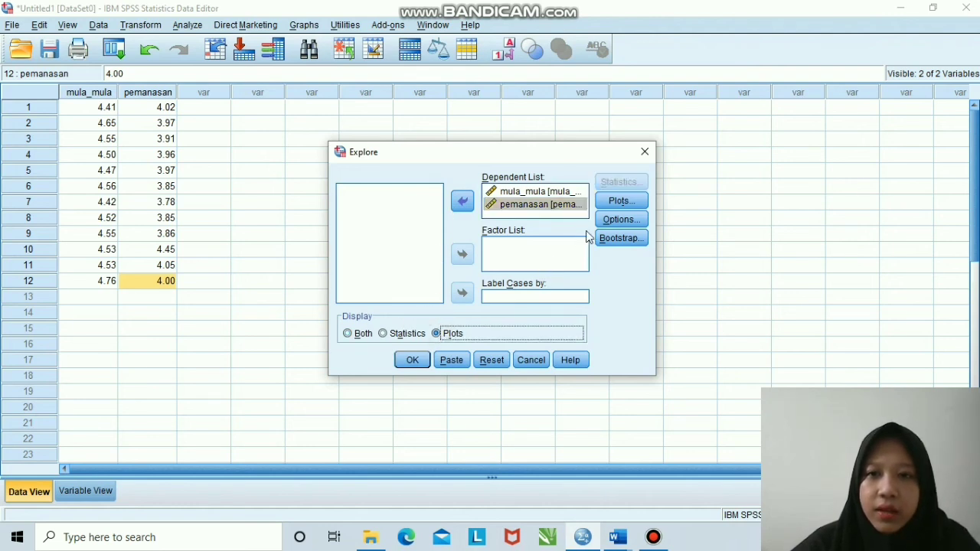
left_click(612, 204)
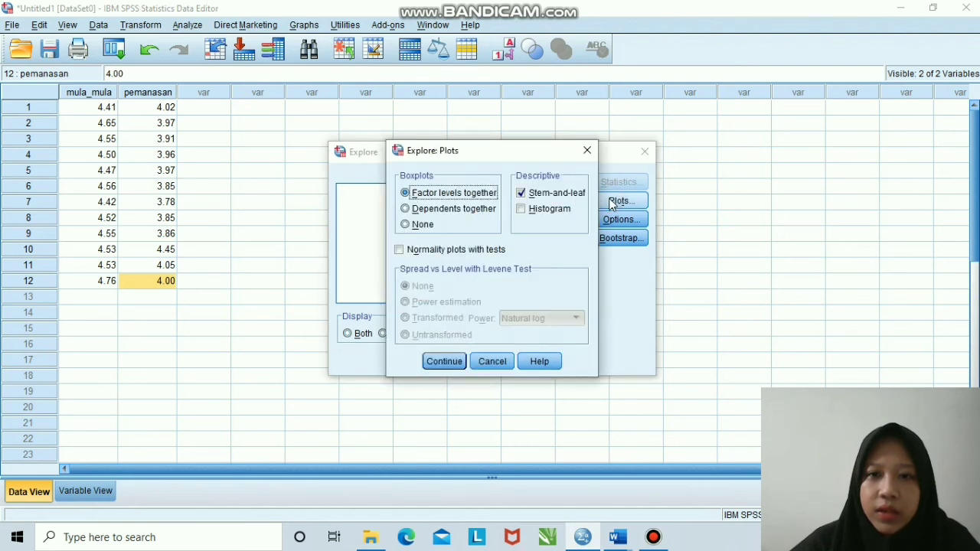
left_click(407, 228)
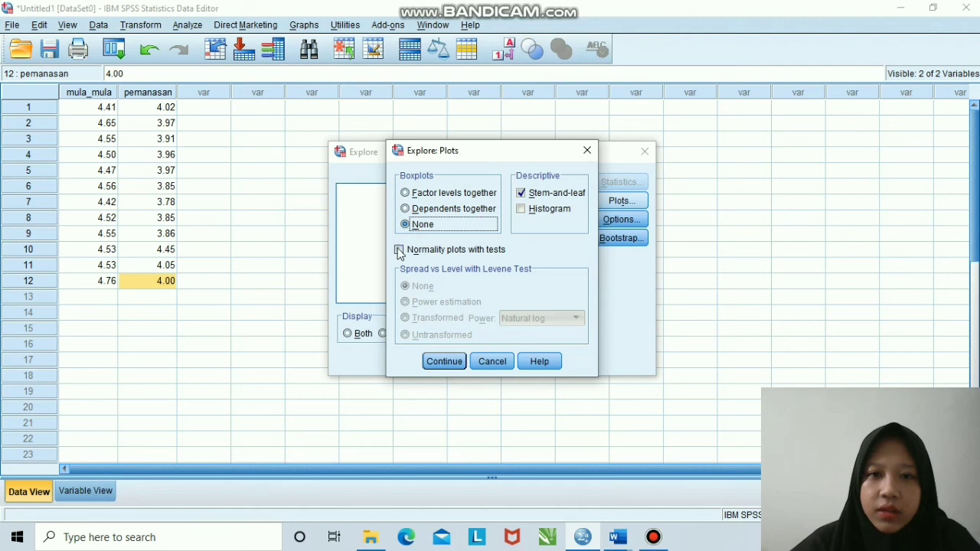
left_click(399, 251)
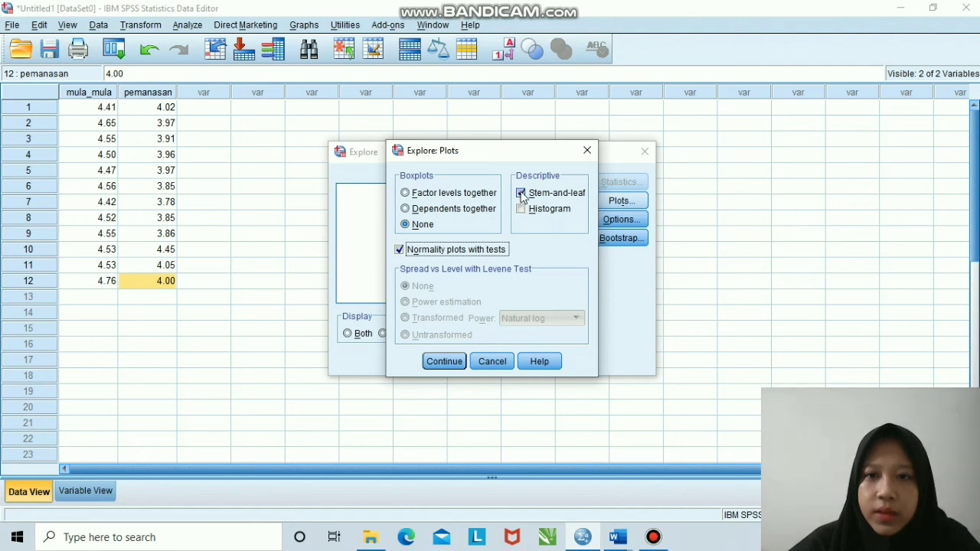
left_click(522, 194)
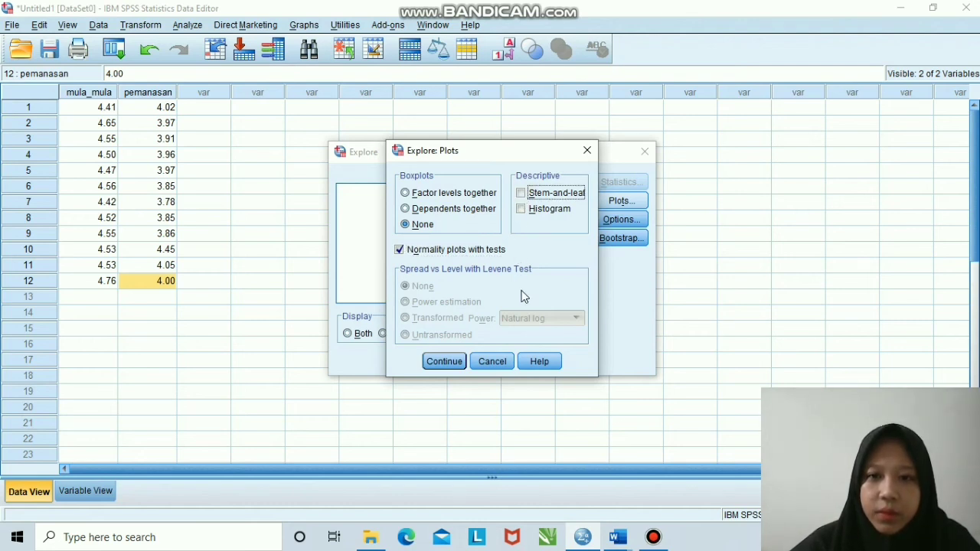
left_click(448, 361)
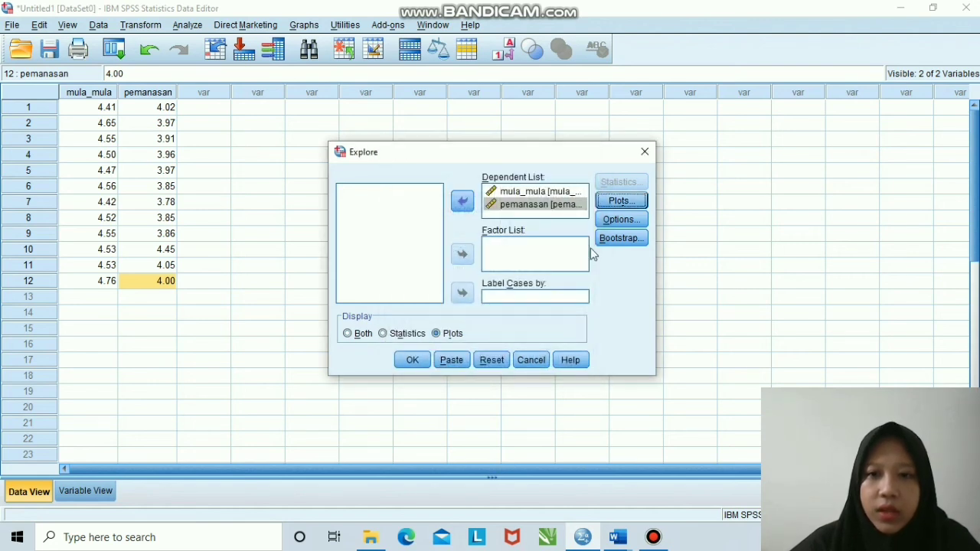
Confirm that missing values are excluded listwise and run the Explore analysis
left_click(606, 221)
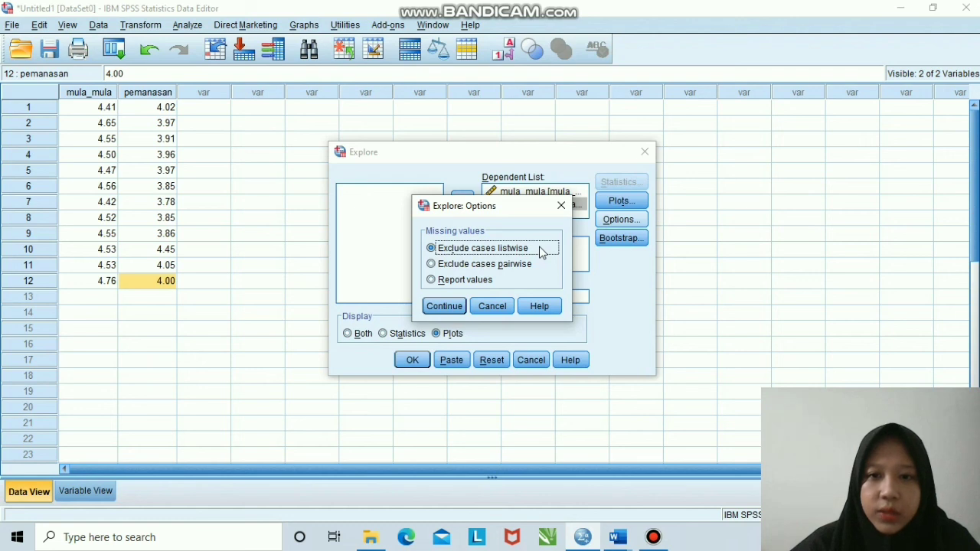
left_click(456, 308)
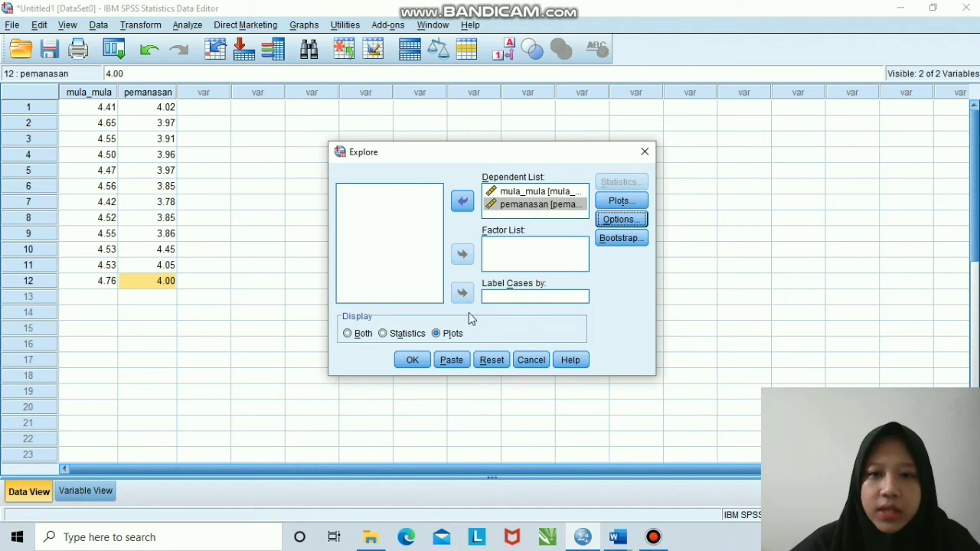
left_click(413, 360)
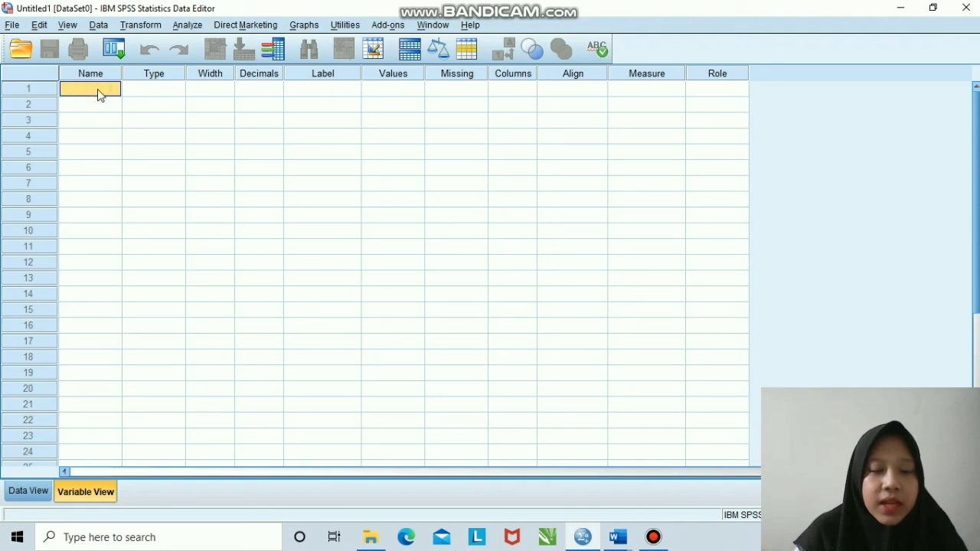
Create a numeric variable named mula_mula as the first variable of the empty dataset
type("mu")
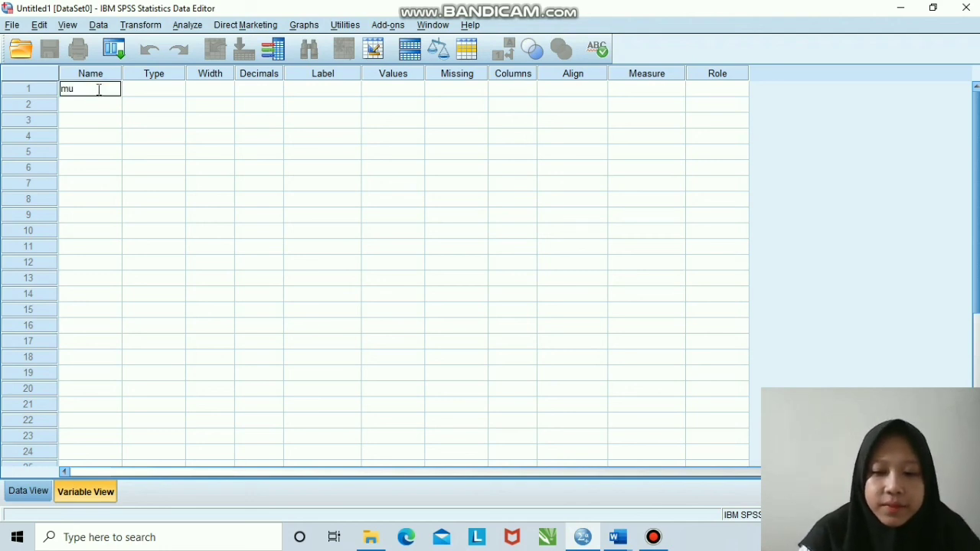
type("la_")
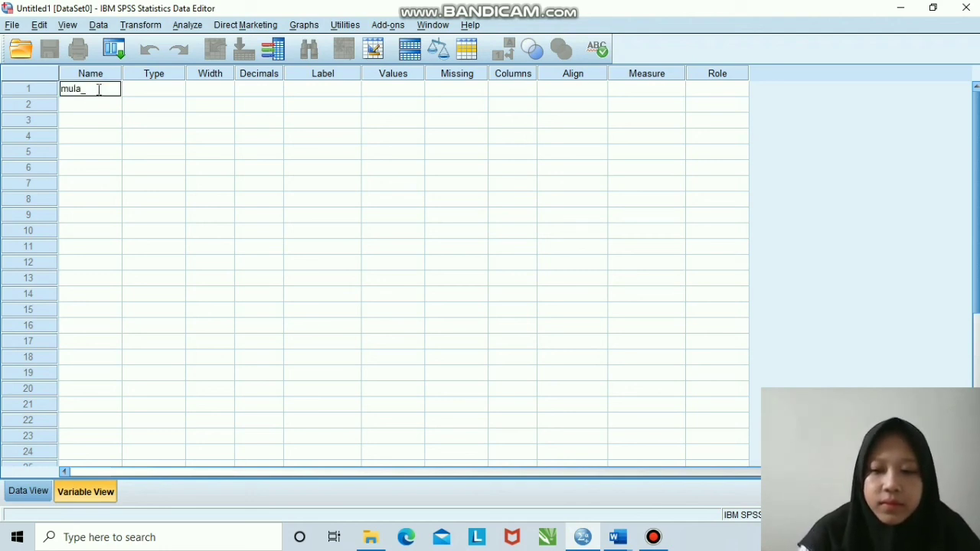
type("mula")
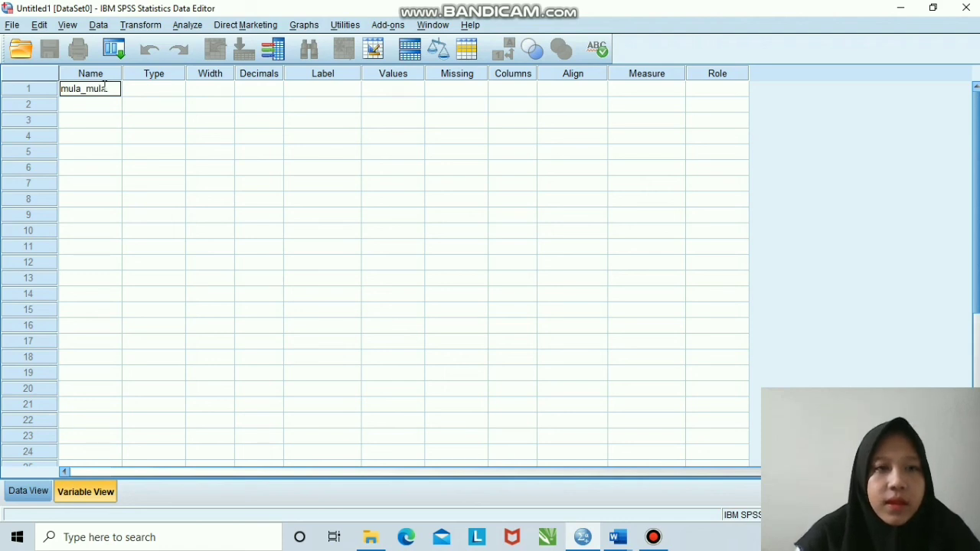
left_click(134, 90)
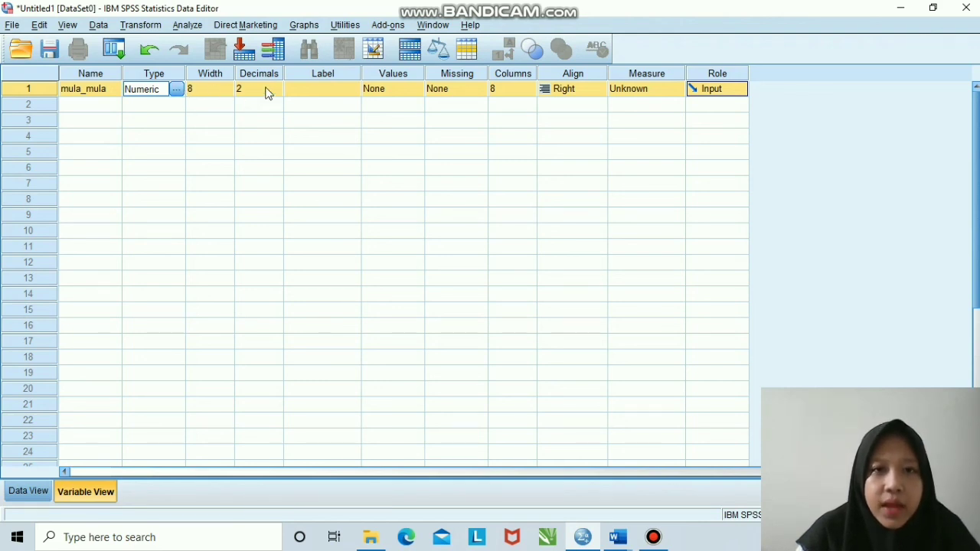
Give the mula_mula variable the label mula_mula and set its measurement level to Scale
left_click(301, 90)
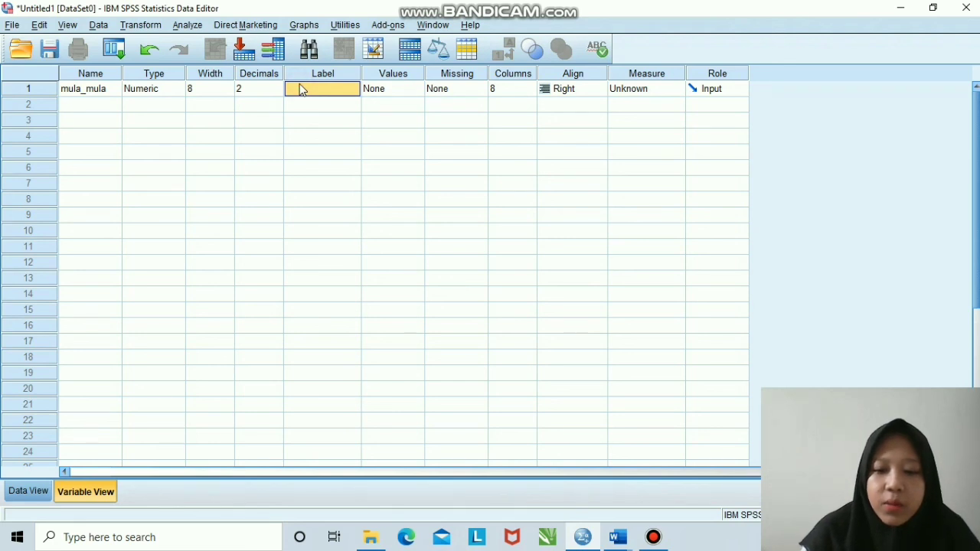
type("mula")
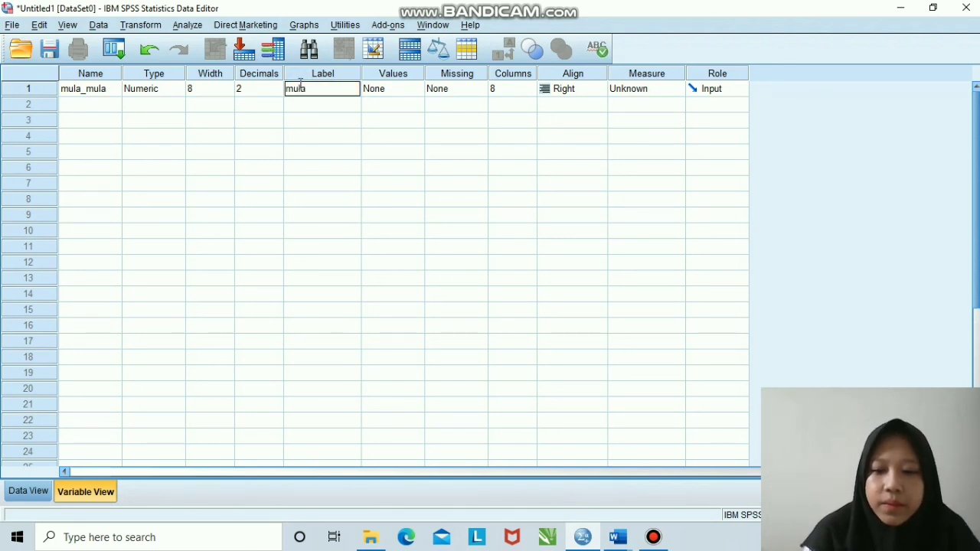
type("_mula")
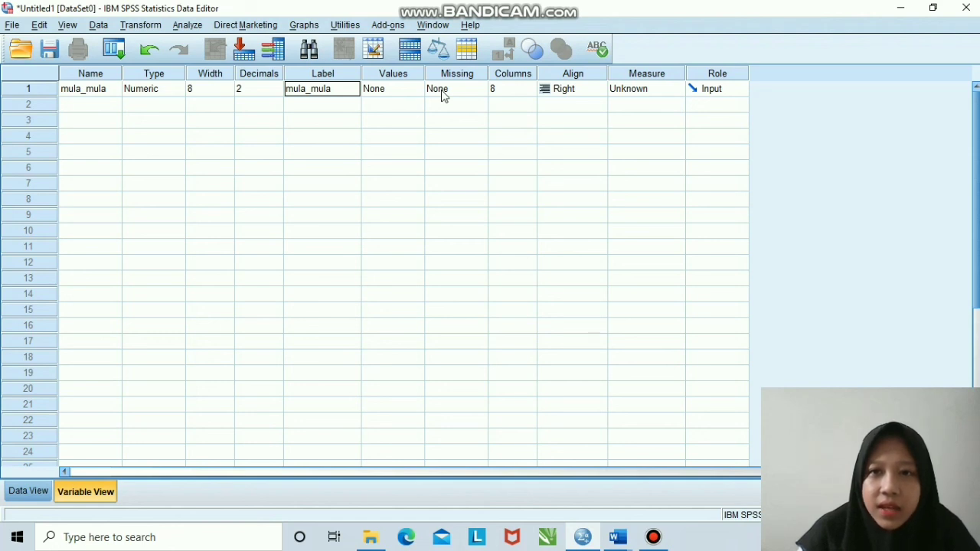
left_click(659, 91)
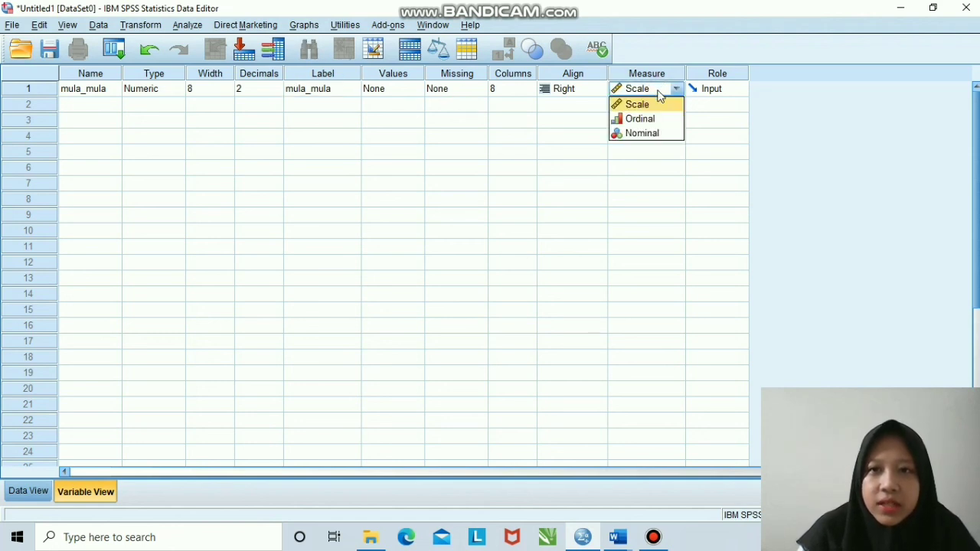
left_click(657, 105)
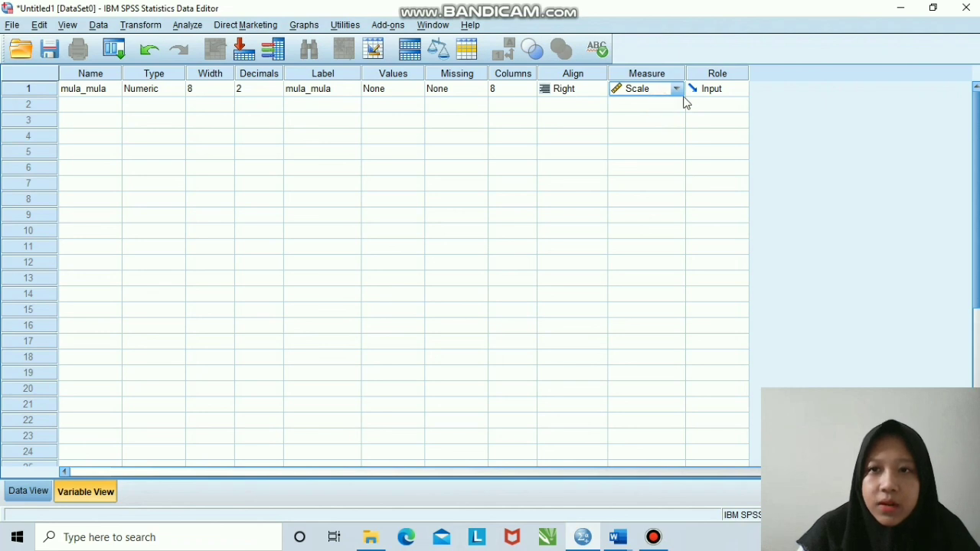
Create a second numeric variable named pemanasan below mula_mula
left_click(92, 102)
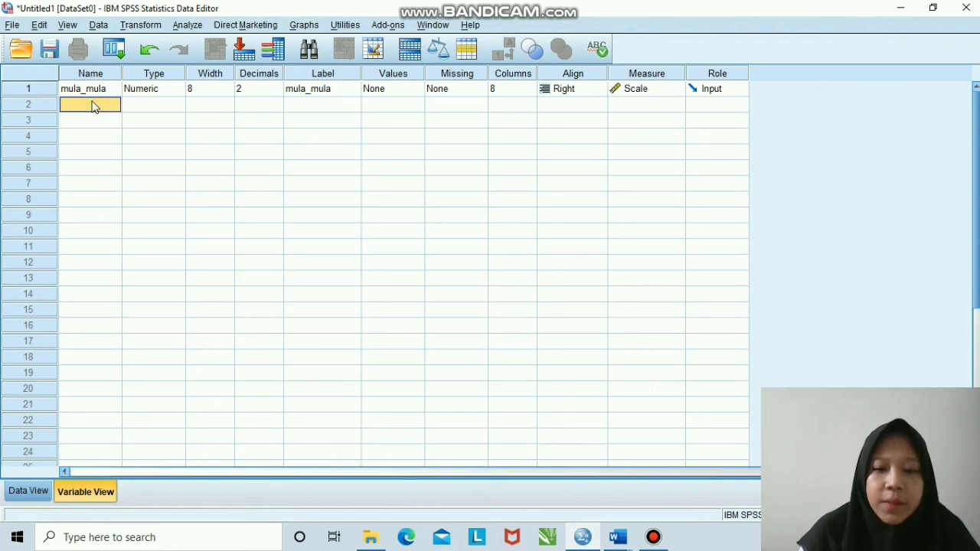
type("pem")
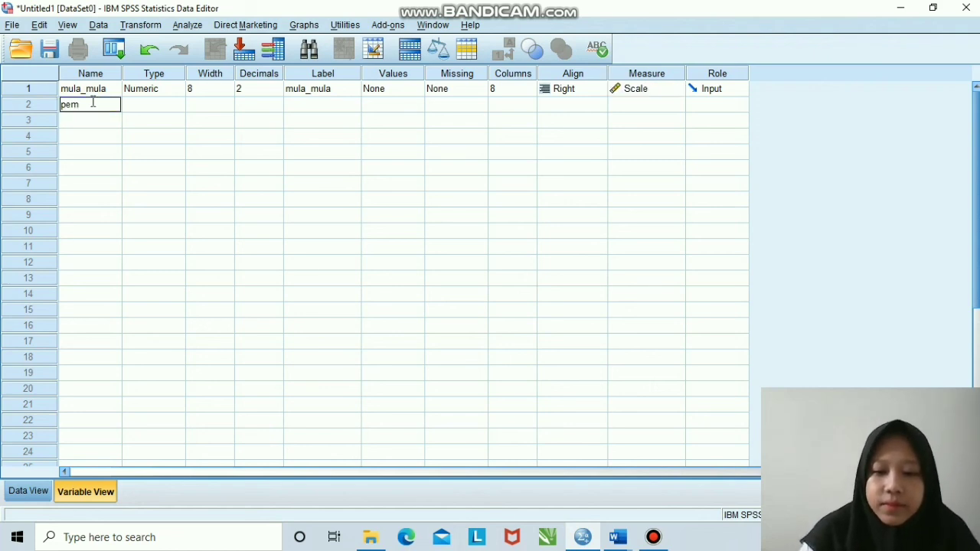
type("anasan")
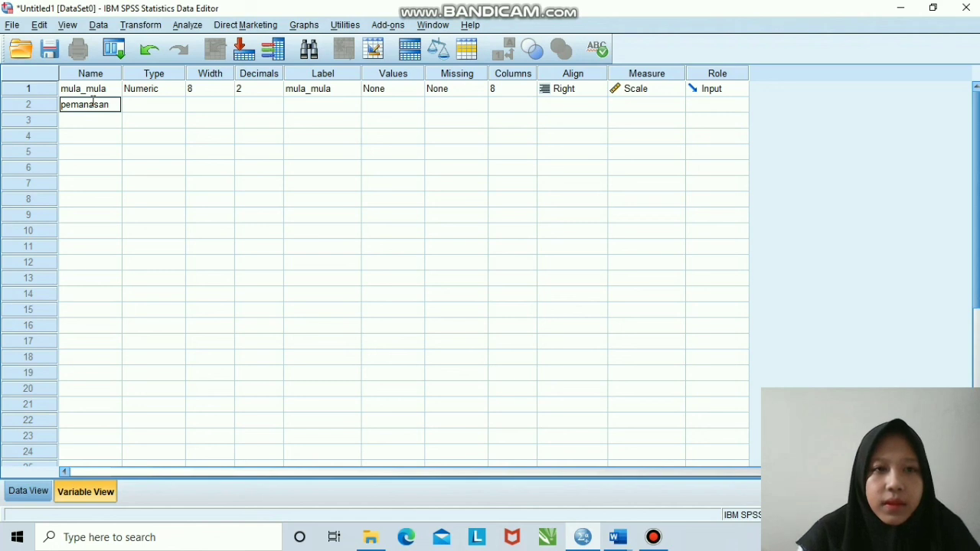
left_click(151, 107)
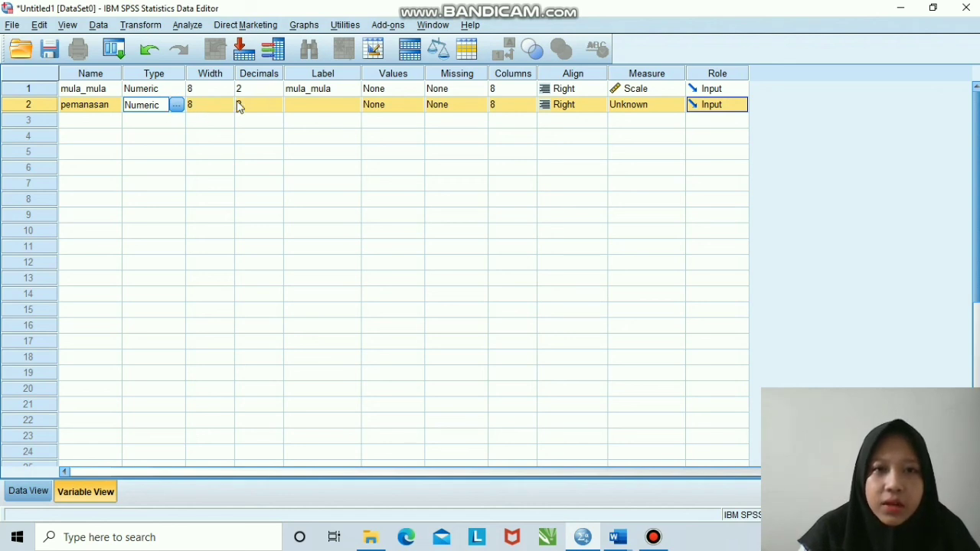
Give the pemanasan variable the label pemanasan and the Scale measurement level, and switch to the data sheet
left_click(296, 106)
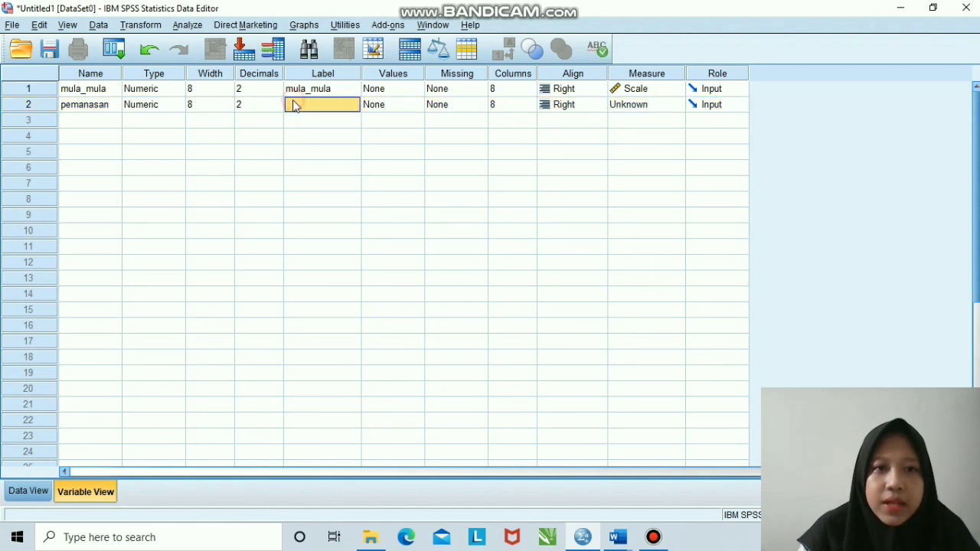
type("p")
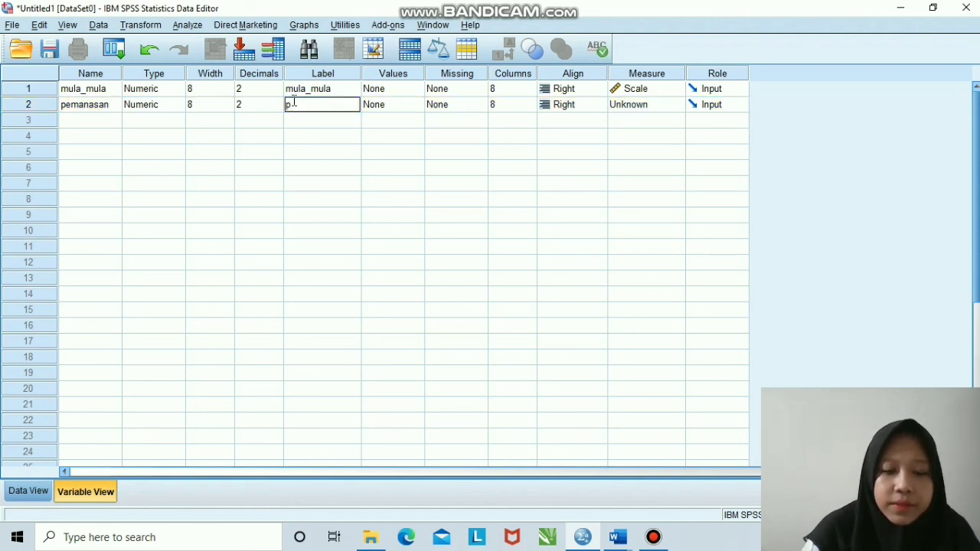
type("emanasan")
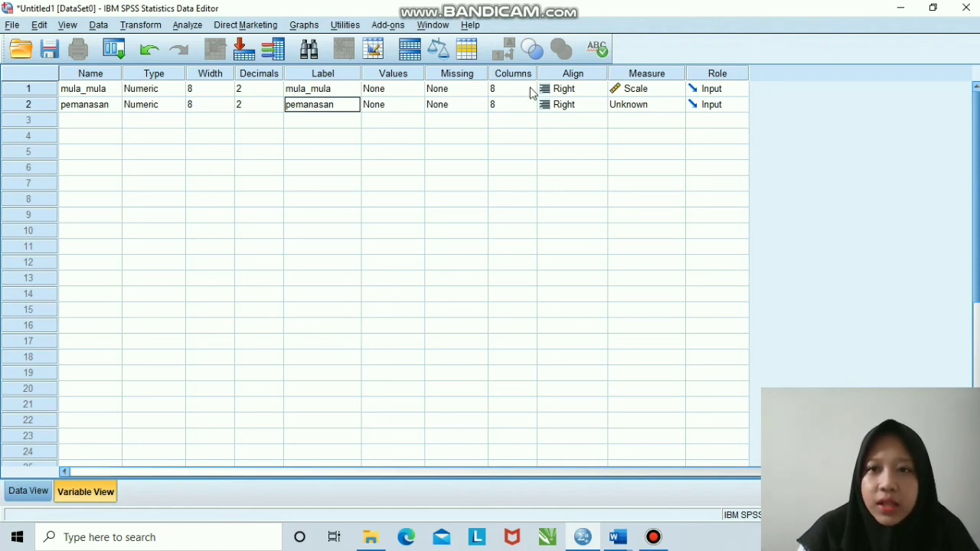
left_click(623, 110)
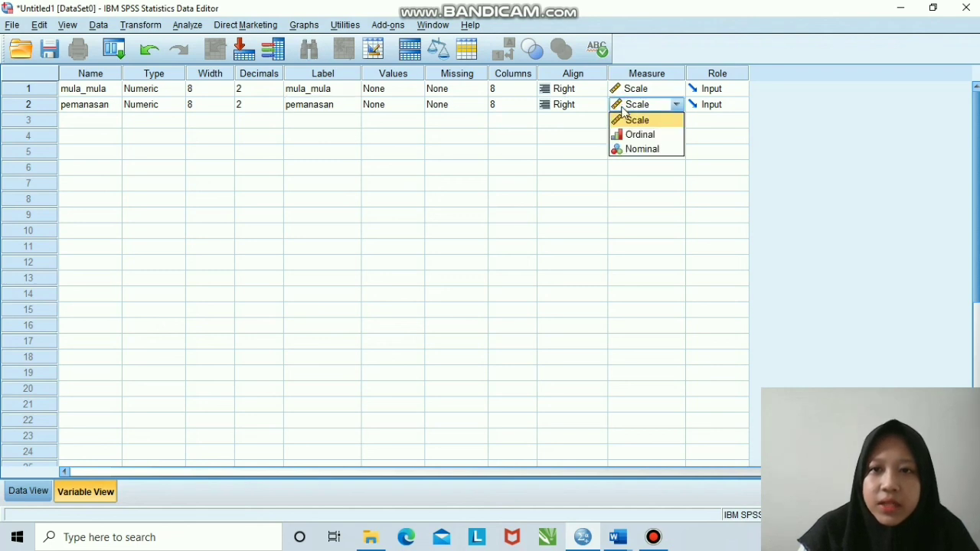
left_click(627, 116)
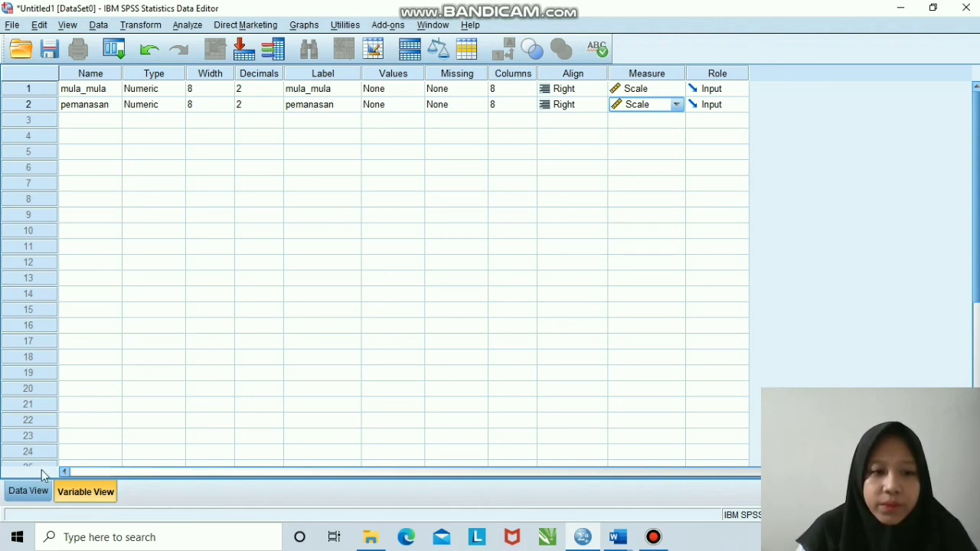
left_click(34, 489)
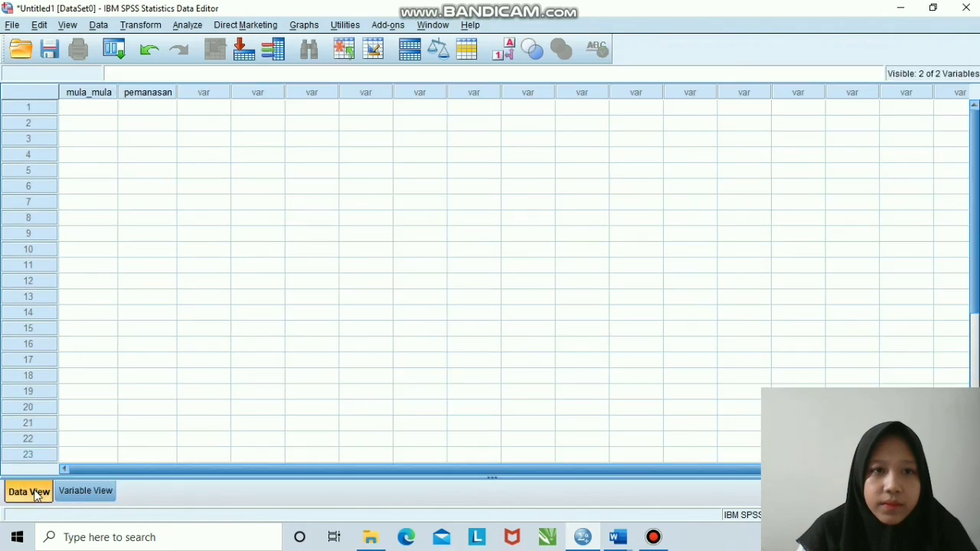